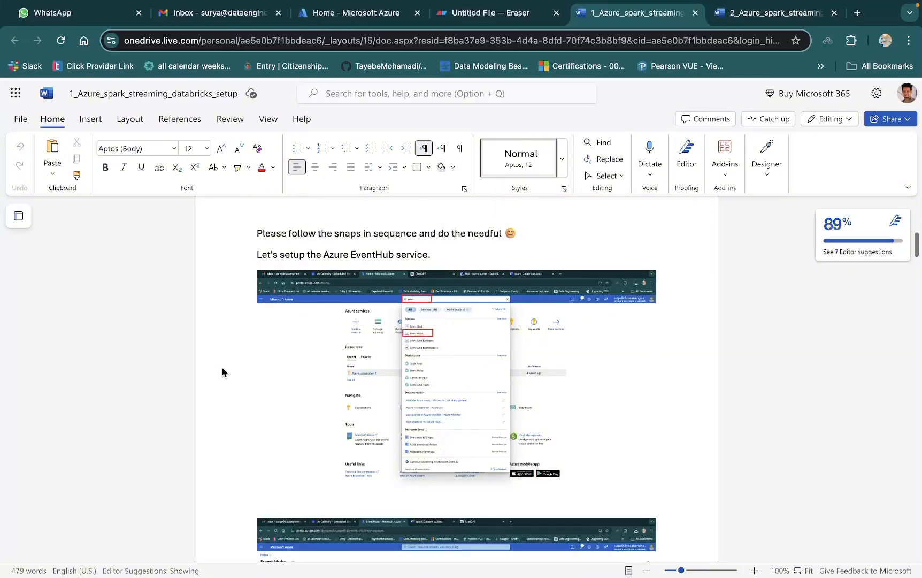
Switch from the setup document to the Azure portal home page and open the resource search
scroll(242, 402, down, 2)
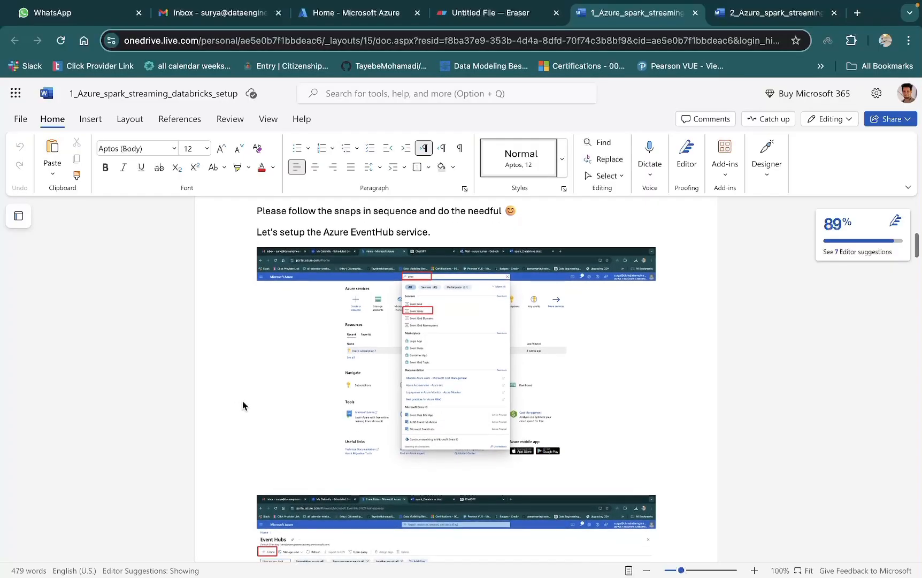
scroll(242, 405, up, 2)
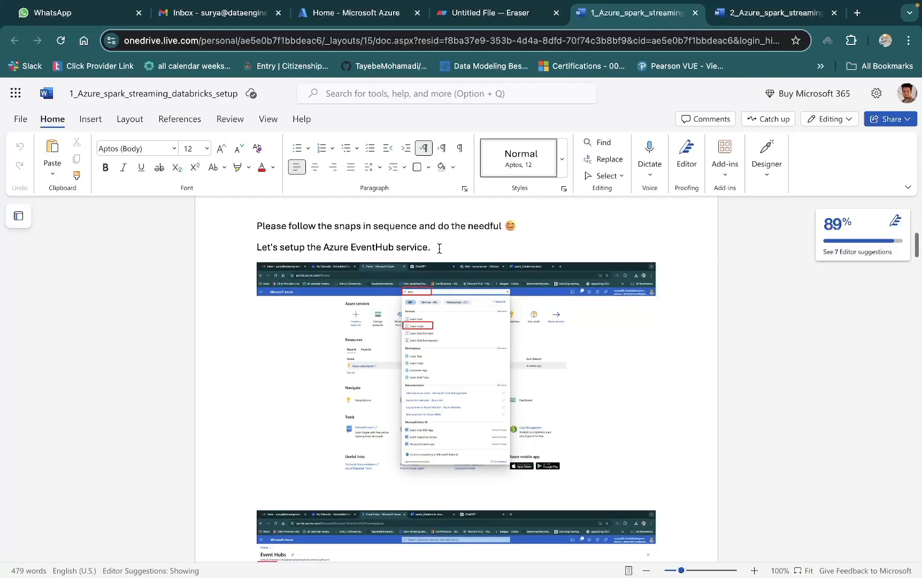
click(347, 8)
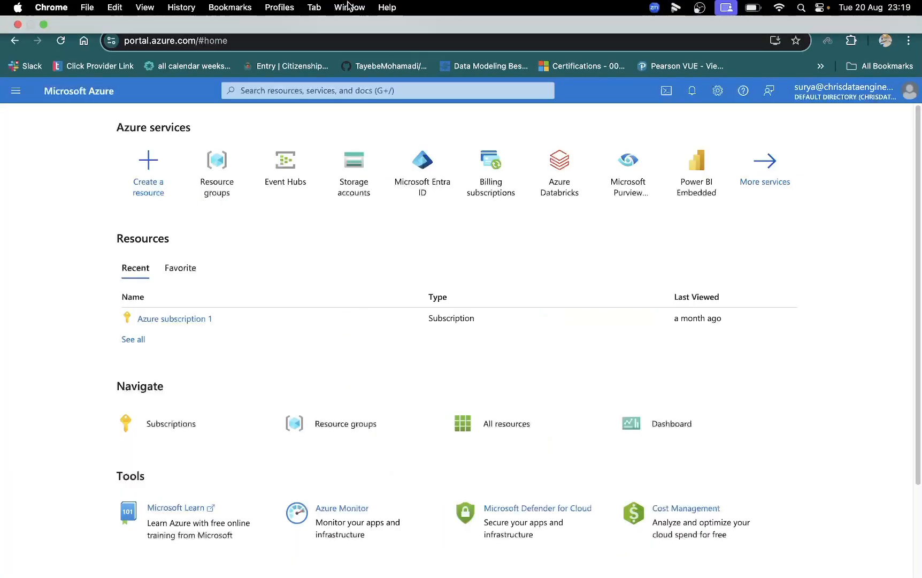
click(285, 90)
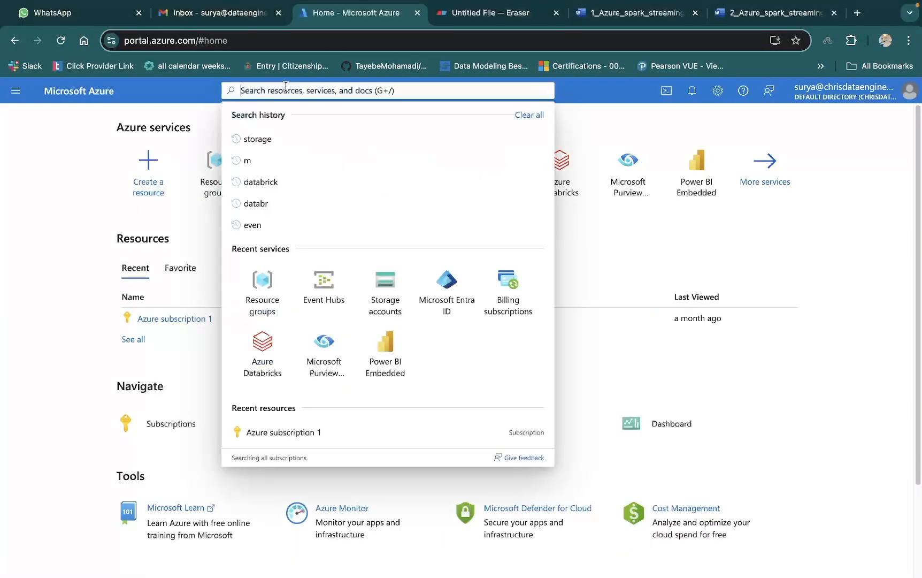
text(azure ev)
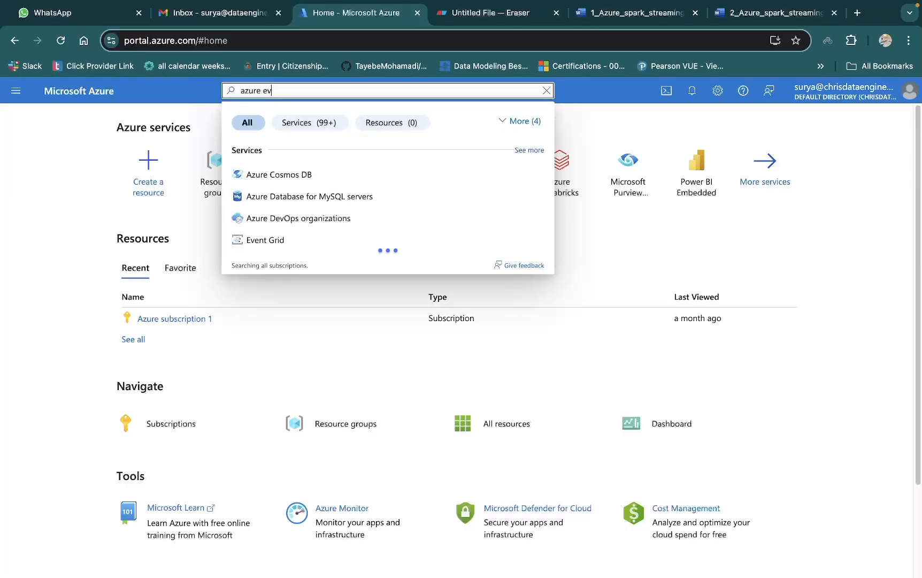
text(ent)
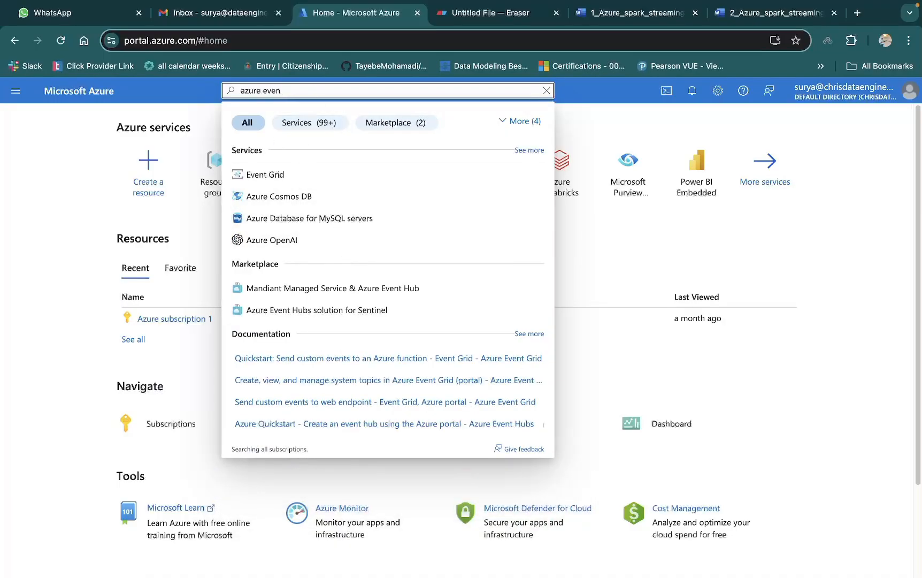
key(BackSpace)
key(BackSpace)
key(BackSpace)
key(BackSpace)
key(BackSpace)
key(BackSpace)
key(BackSpace)
key(BackSpace)
key(BackSpace)
key(BackSpace)
key(BackSpace)
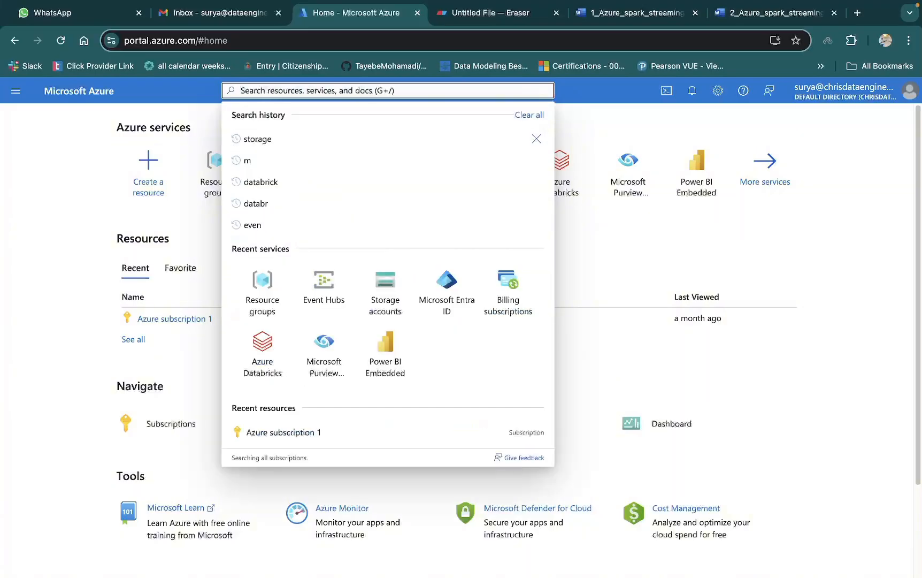
Find the Event Hubs service through the resource search and start creating a namespace
text(event)
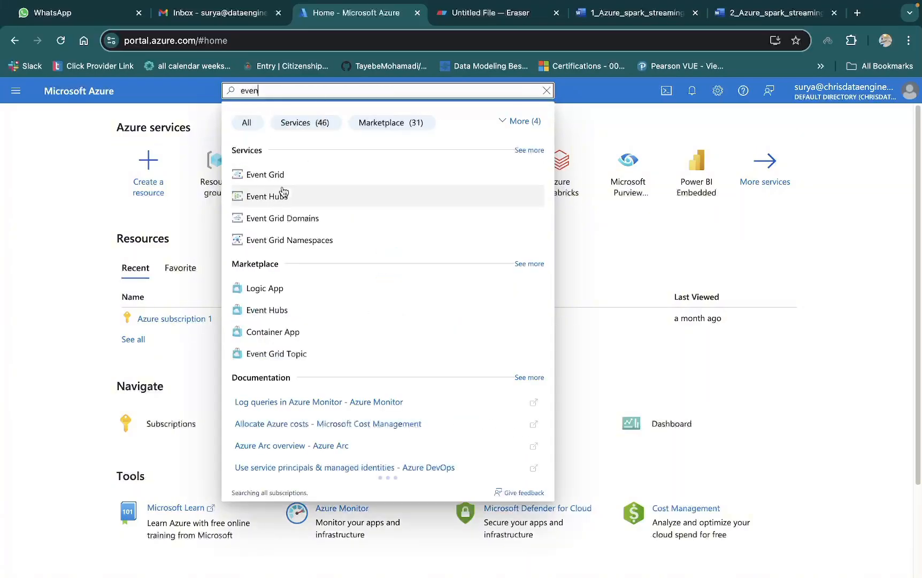
click(271, 196)
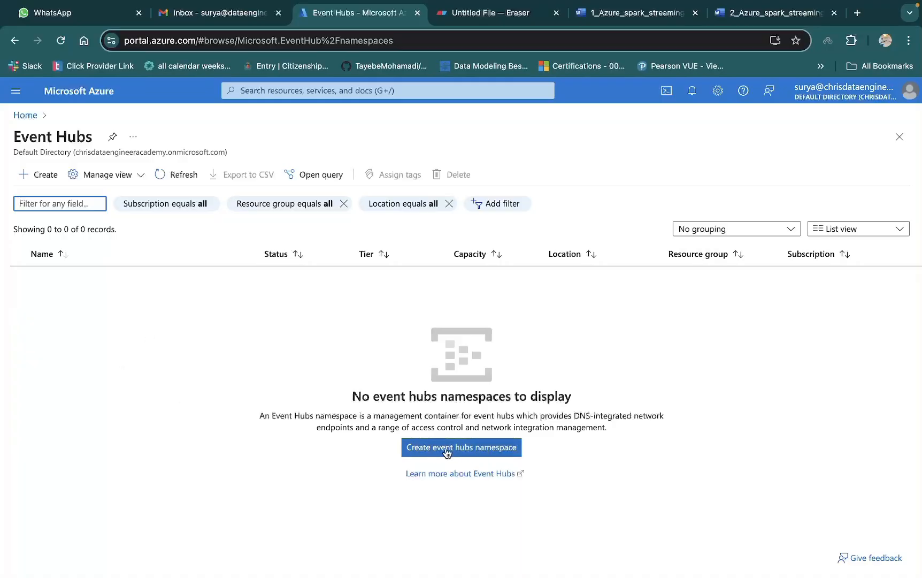
click(36, 180)
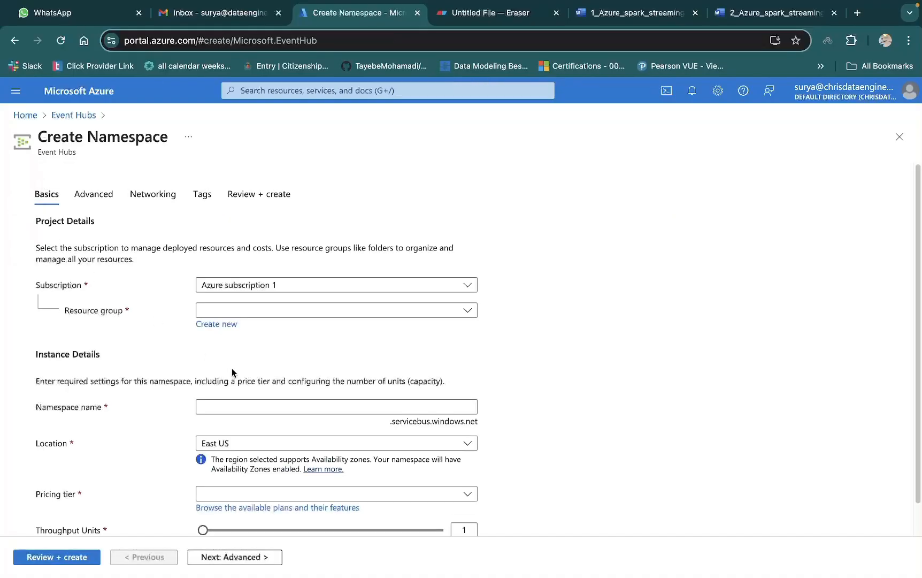
Create a new resource group named rg-spark-databricks for the namespace
click(285, 314)
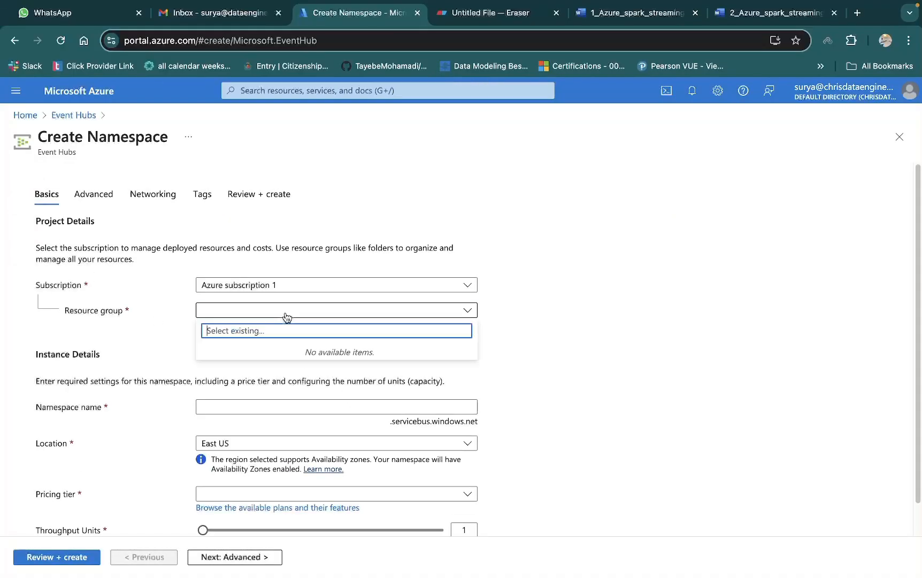
click(564, 399)
click(216, 324)
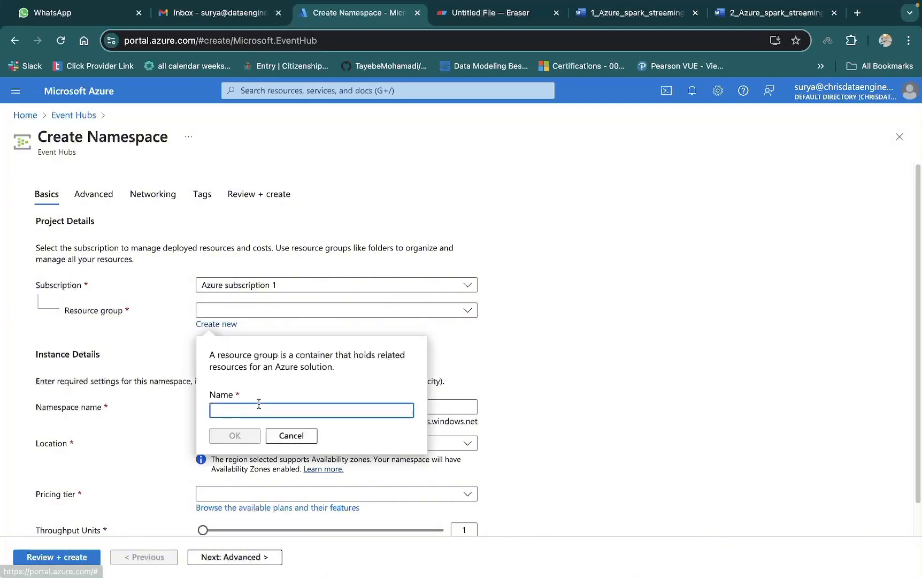
text(r)
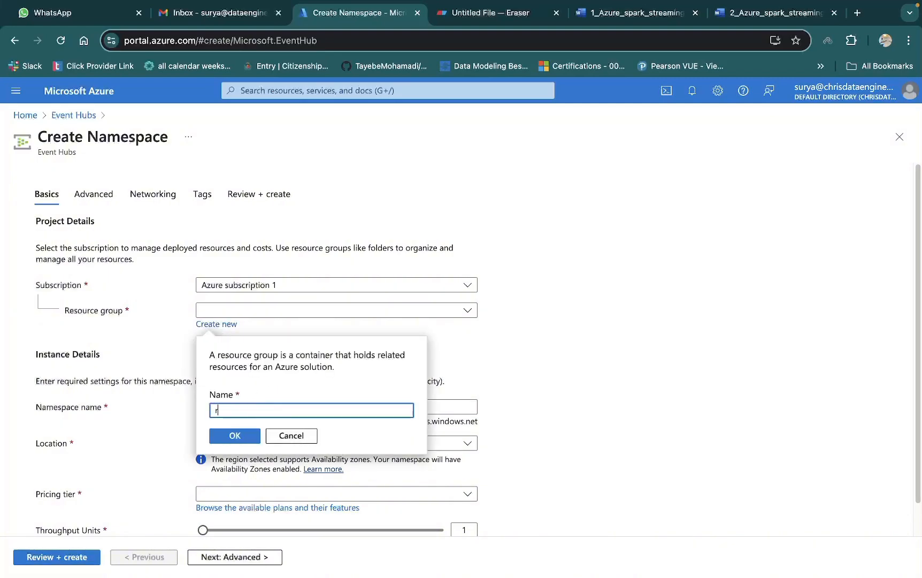
text(h)
key(BackSpace)
text(g)
text(-saprk)
key(BackSpace)
key(BackSpace)
key(BackSpace)
key(BackSpace)
text(park-databricks)
click(239, 436)
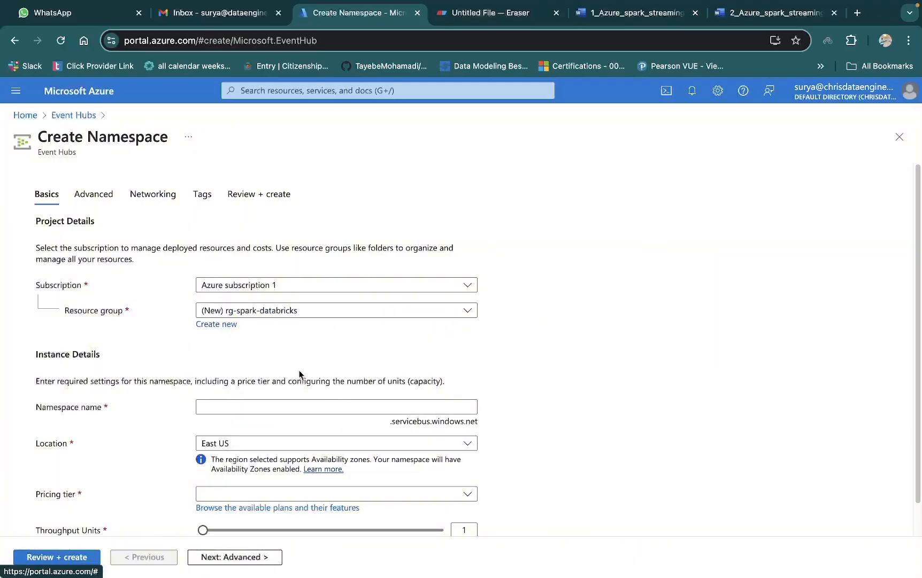
Name the Event Hubs namespace spark-databricks-edullc
click(271, 406)
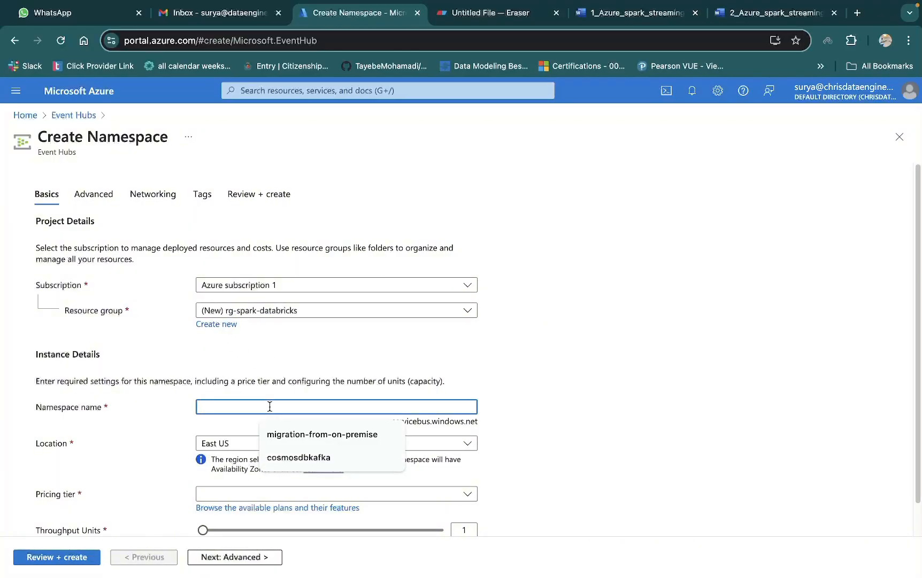
text(spaker)
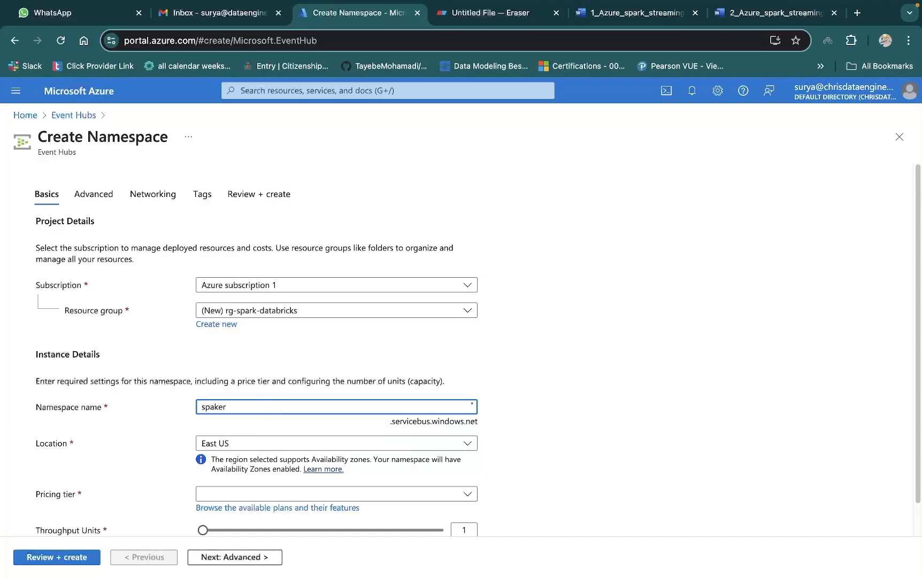
key(BackSpace)
text(rk)
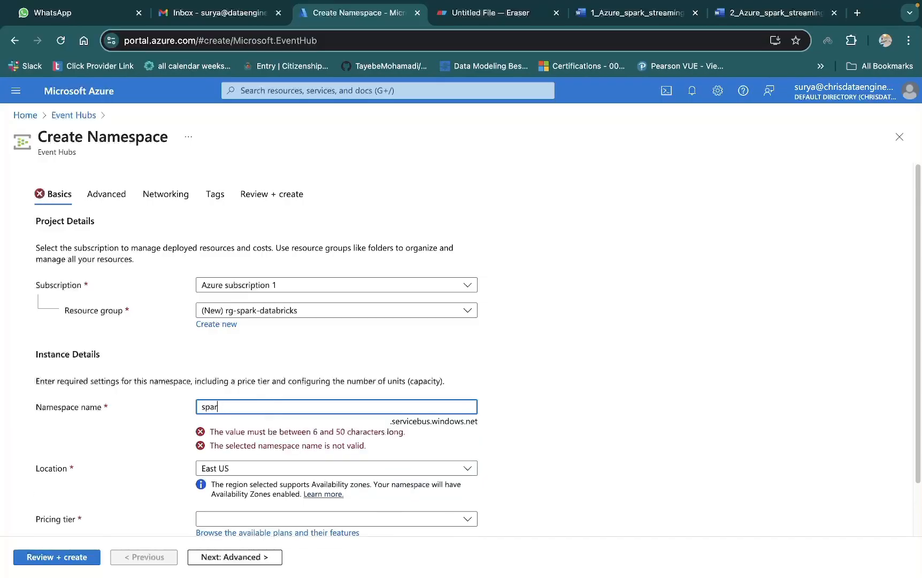
text(-databrci)
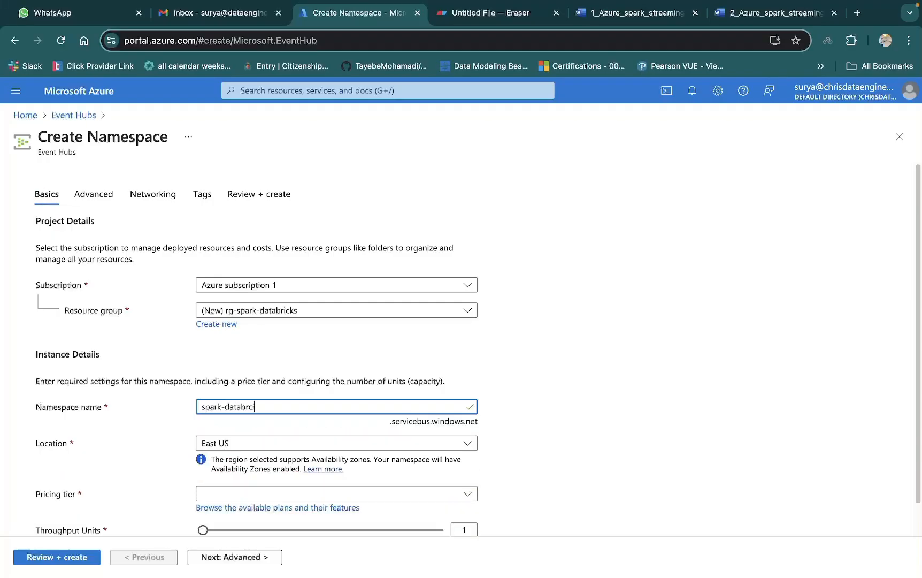
key(BackSpace)
text(icks)
text(-e=)
key(BackSpace)
text(e)
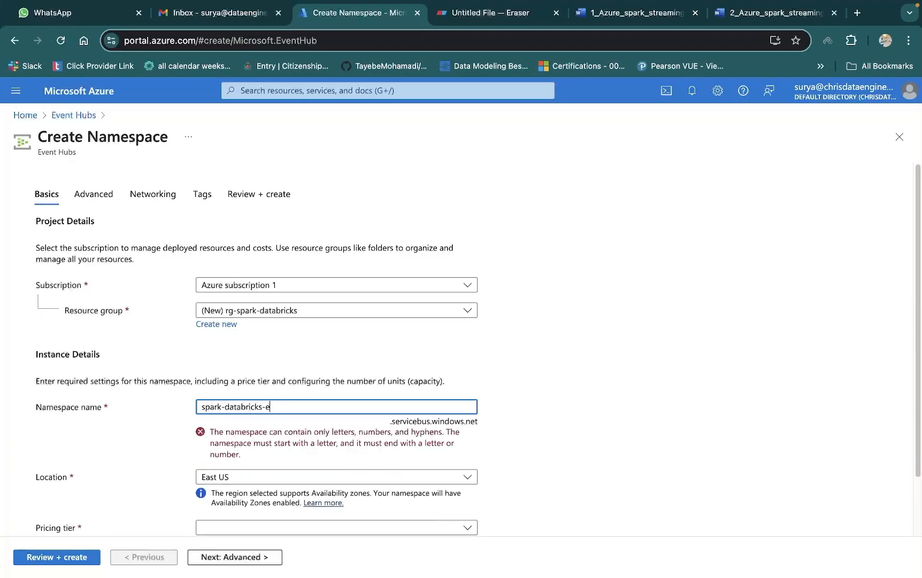
text(dullc)
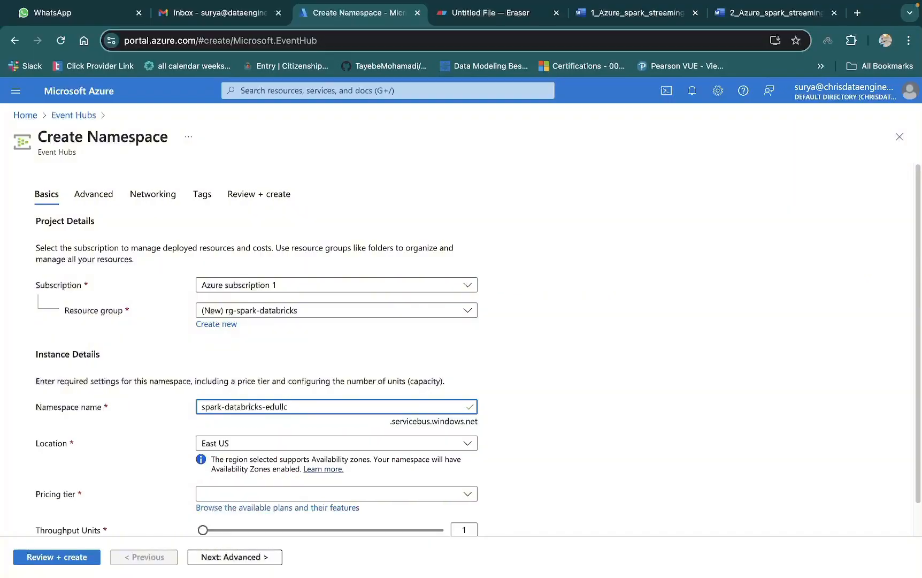
click(546, 433)
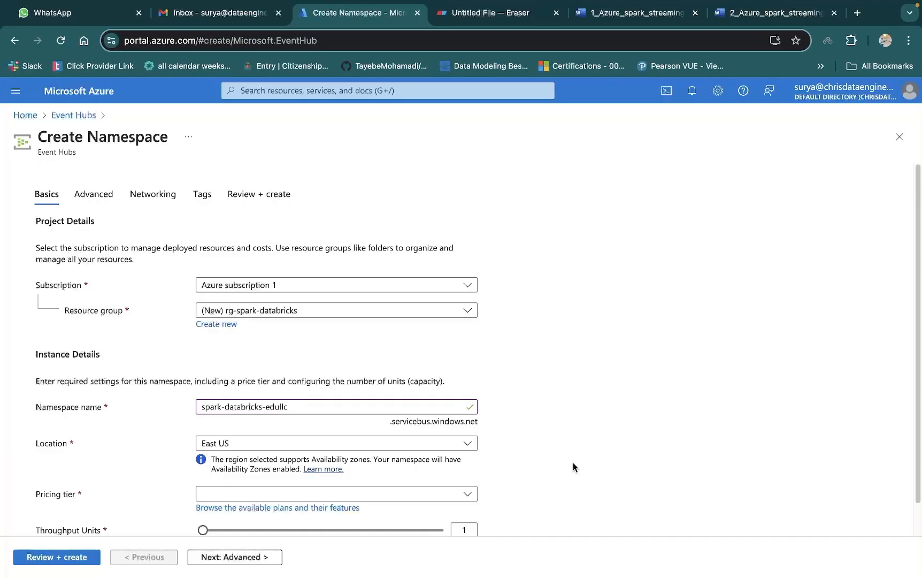
Set the namespace's pricing tier to Standard (~$22 USD per TU per Month) and its throughput units to 2
click(469, 494)
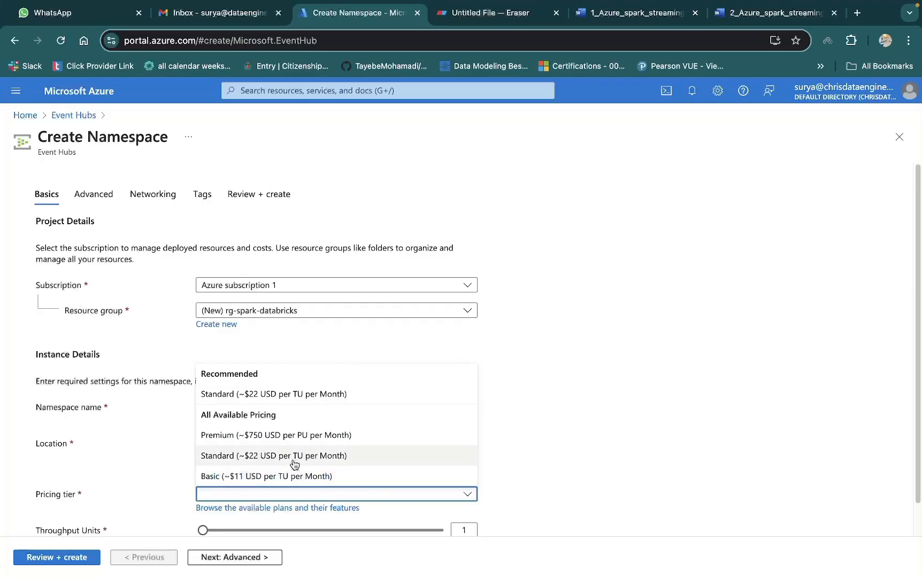
click(288, 396)
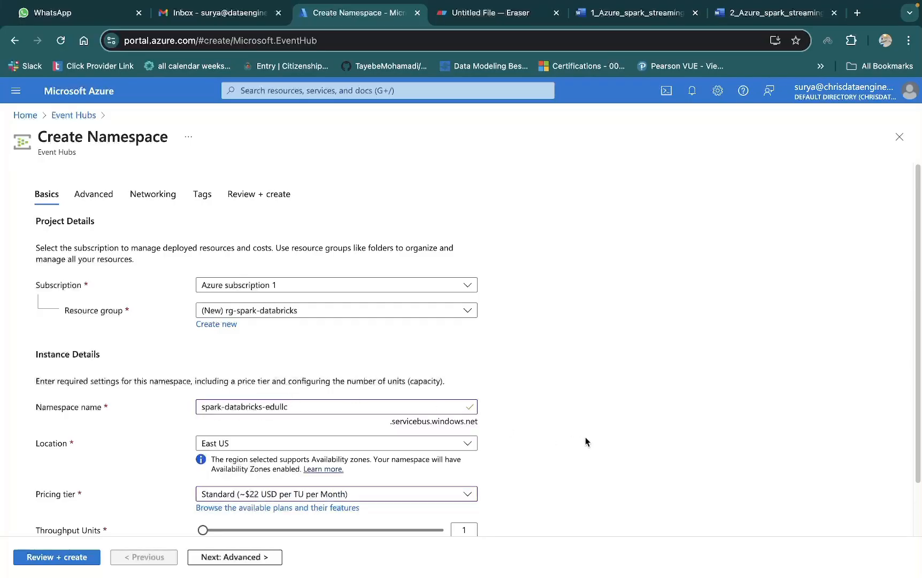
scroll(594, 477, down, 2)
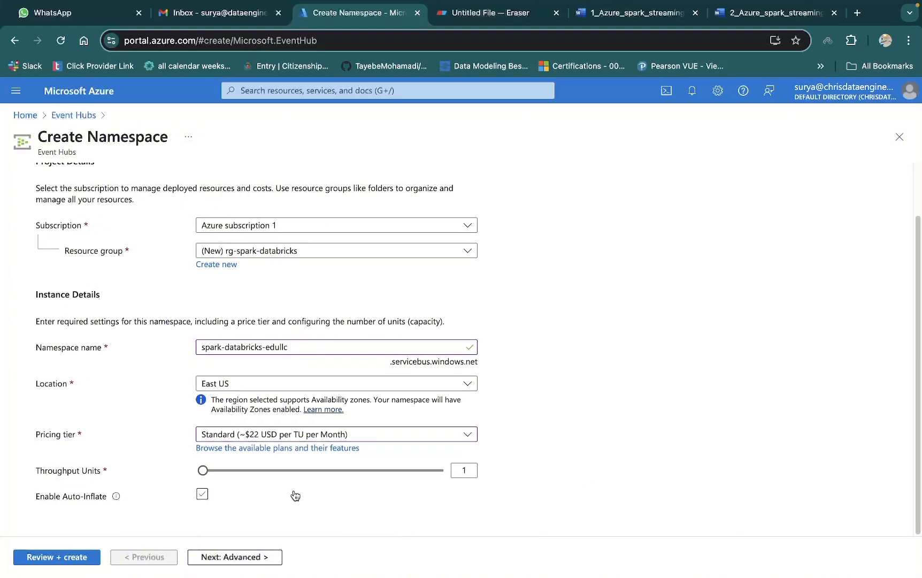
drag(203, 474, 210, 472)
Go through the Advanced, Networking and Tags settings with their defaults, validate the configuration and create the Event Hubs namespace
click(233, 557)
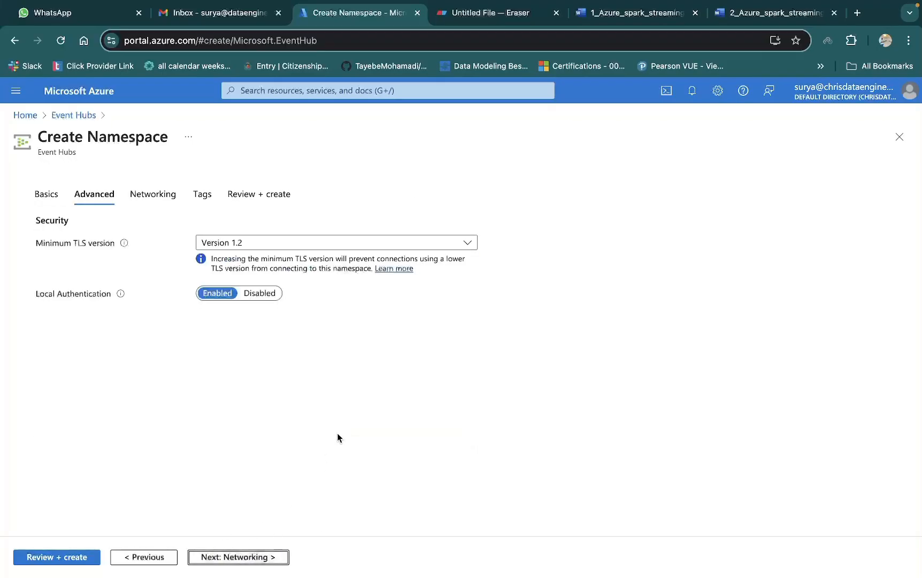
click(256, 556)
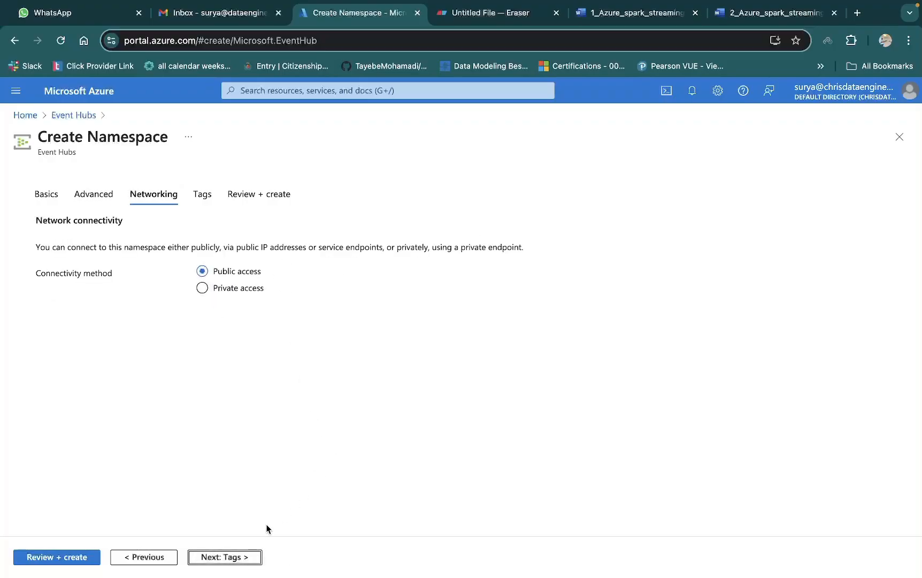
click(242, 557)
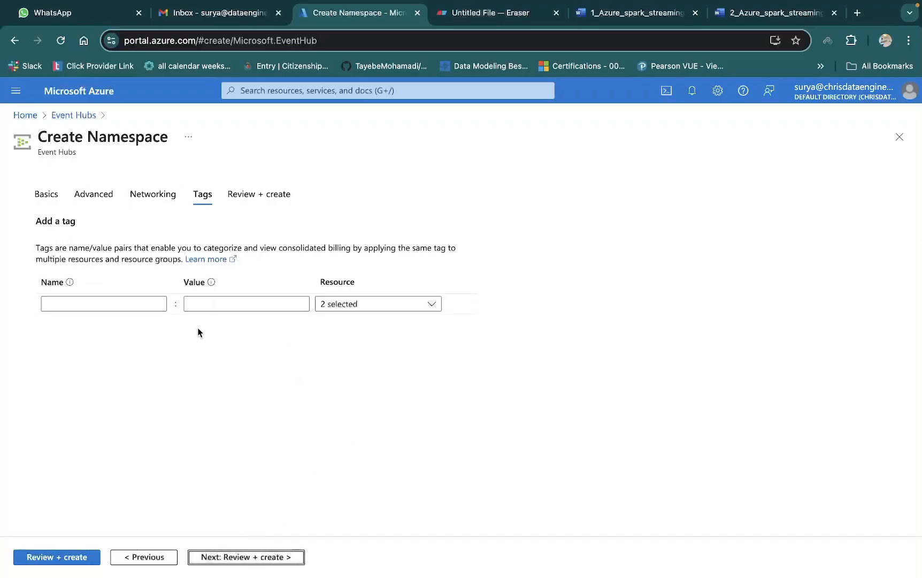
click(397, 308)
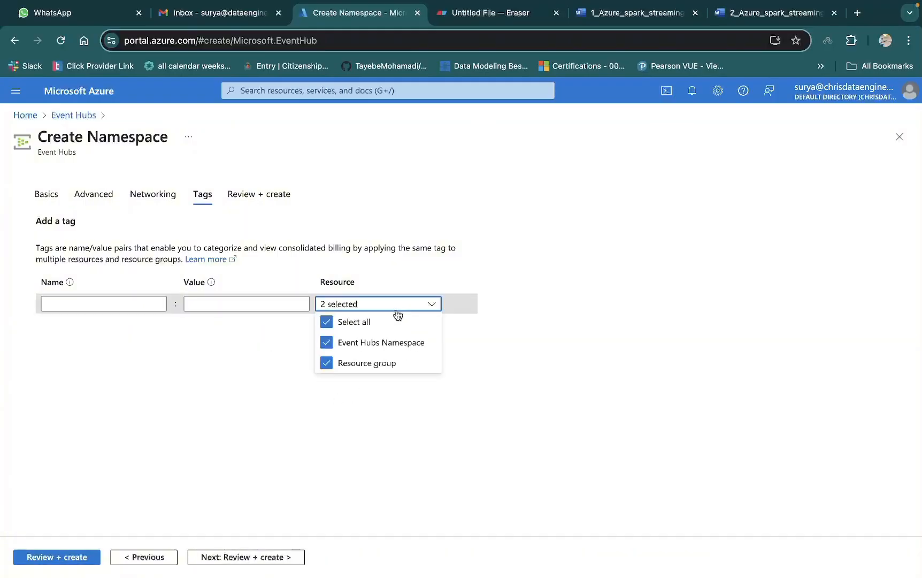
click(421, 427)
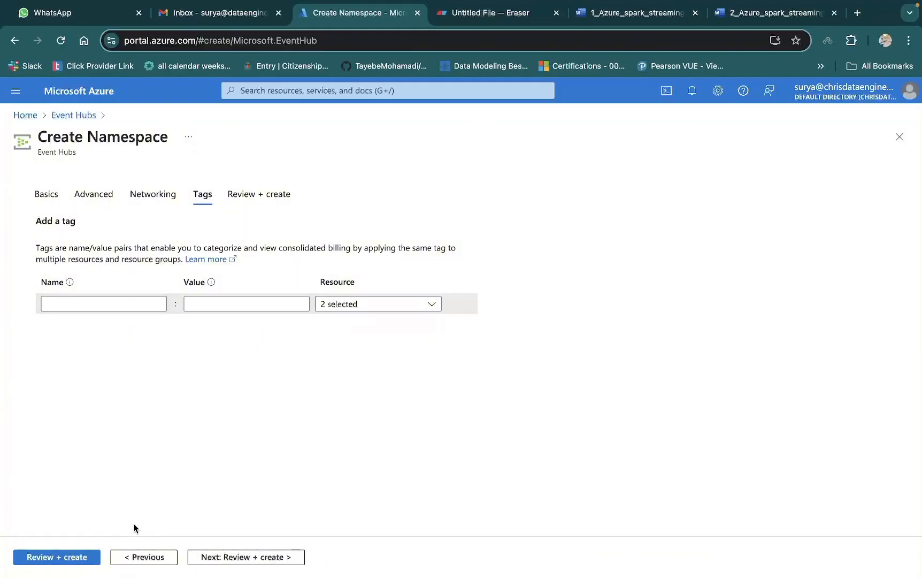
click(75, 556)
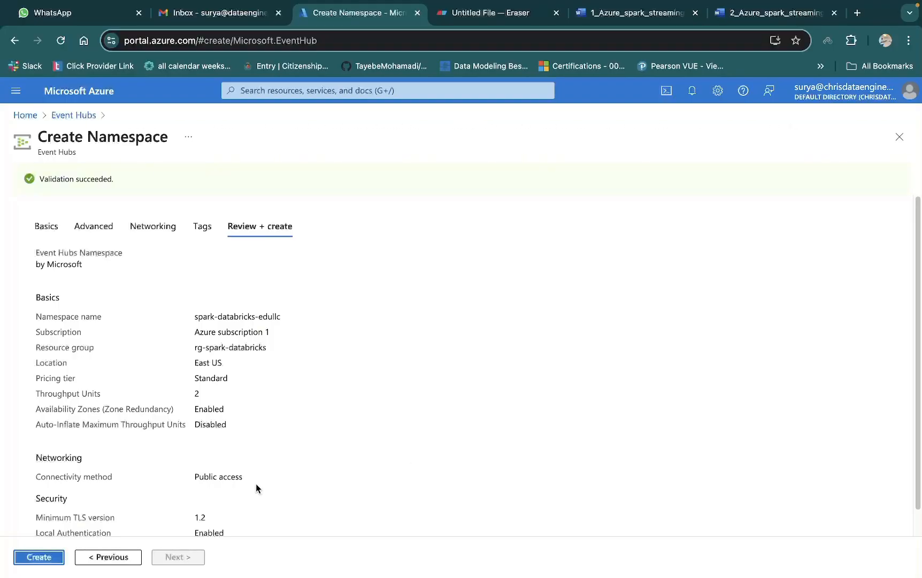
click(21, 557)
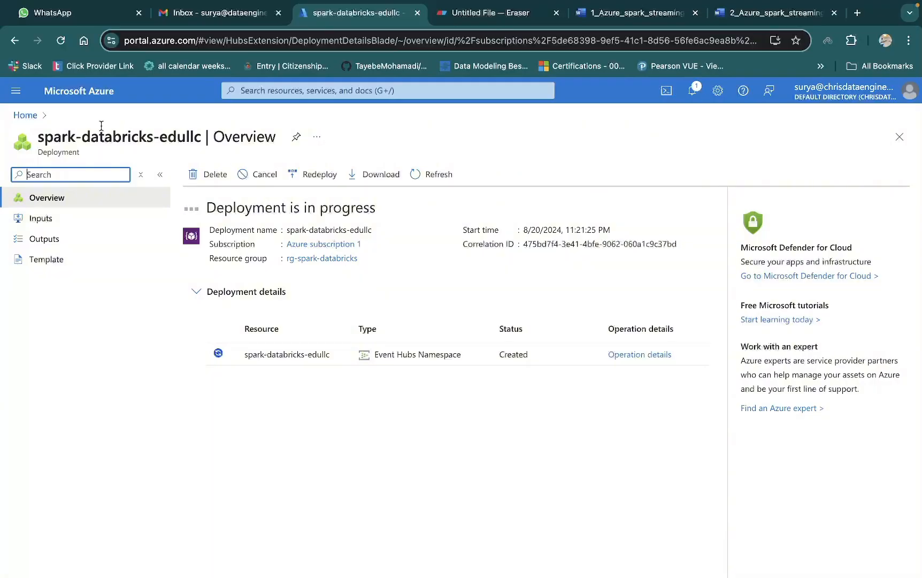
Start creating a new storage account in the existing resource group rg-spark-databricks
click(63, 95)
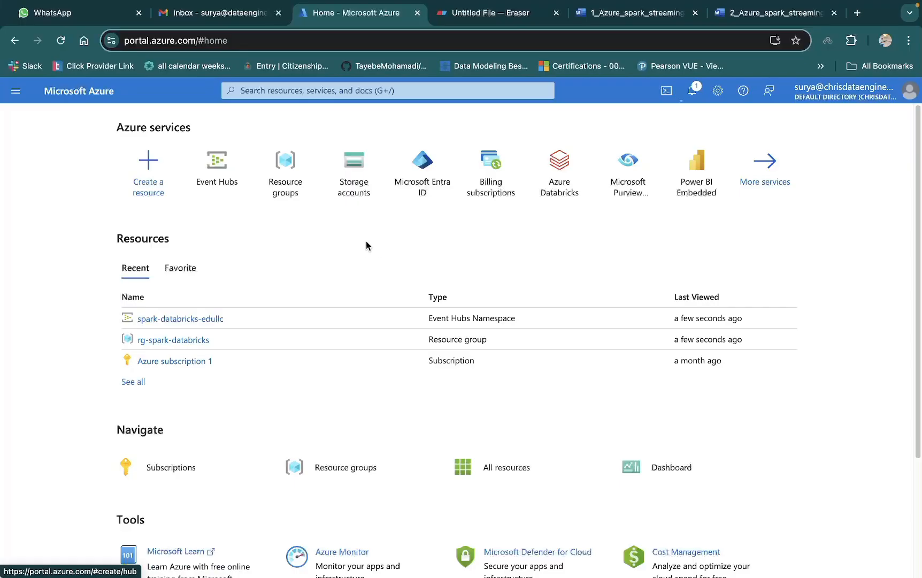
click(359, 181)
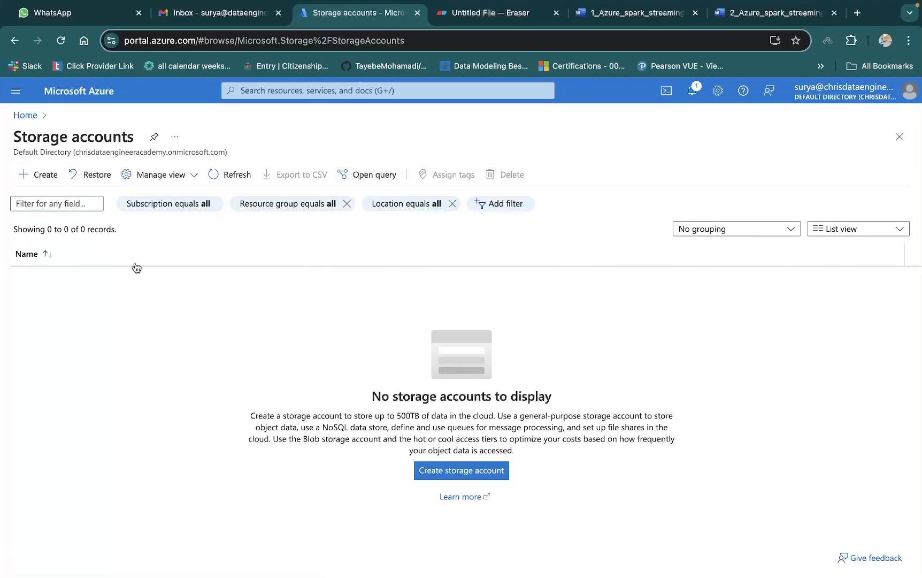
click(449, 471)
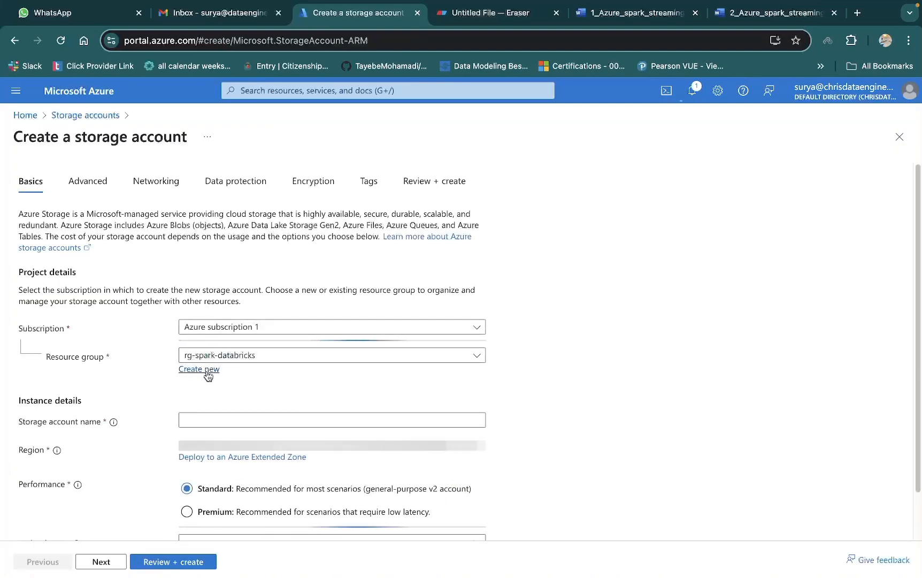
click(289, 357)
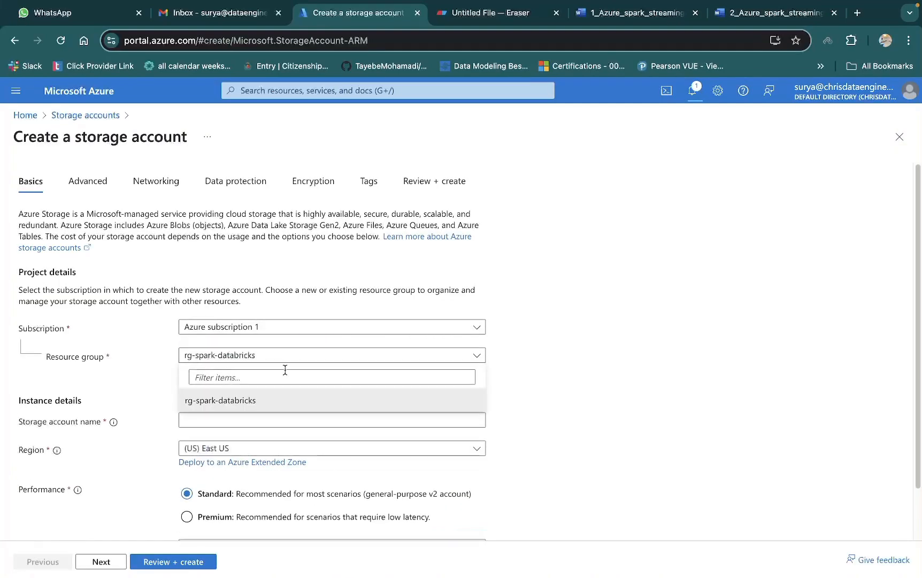
click(618, 396)
Name the storage account sparkdatastorageedu
scroll(616, 405, down, 2)
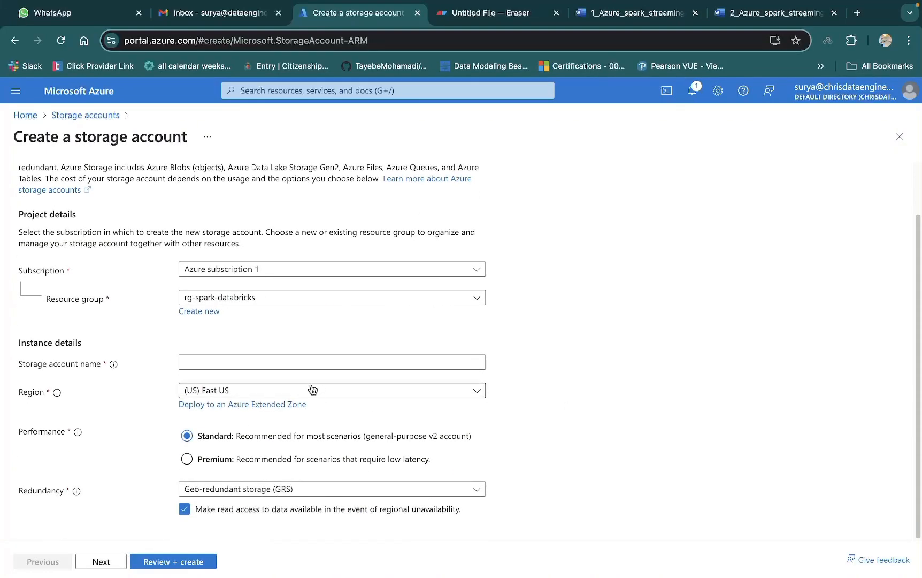
click(283, 364)
text(spark)
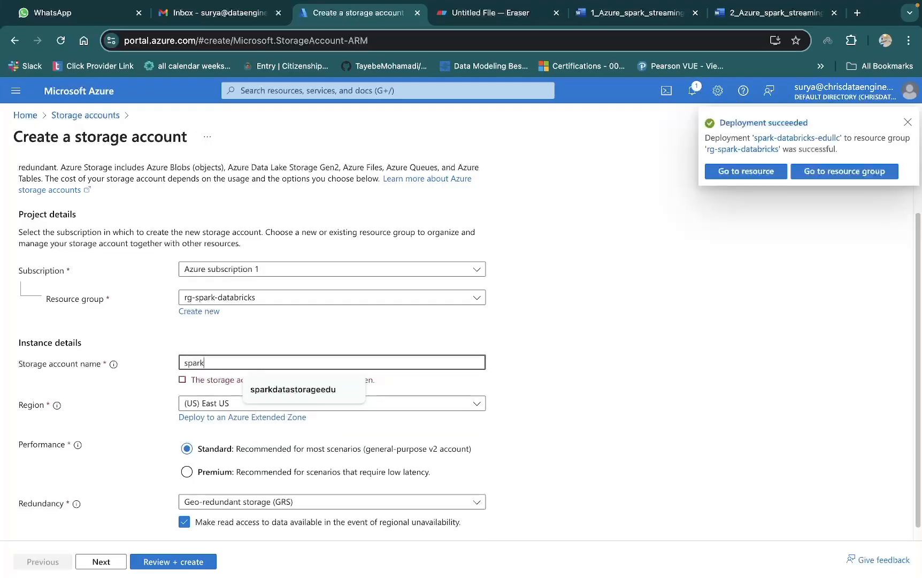
text(data)
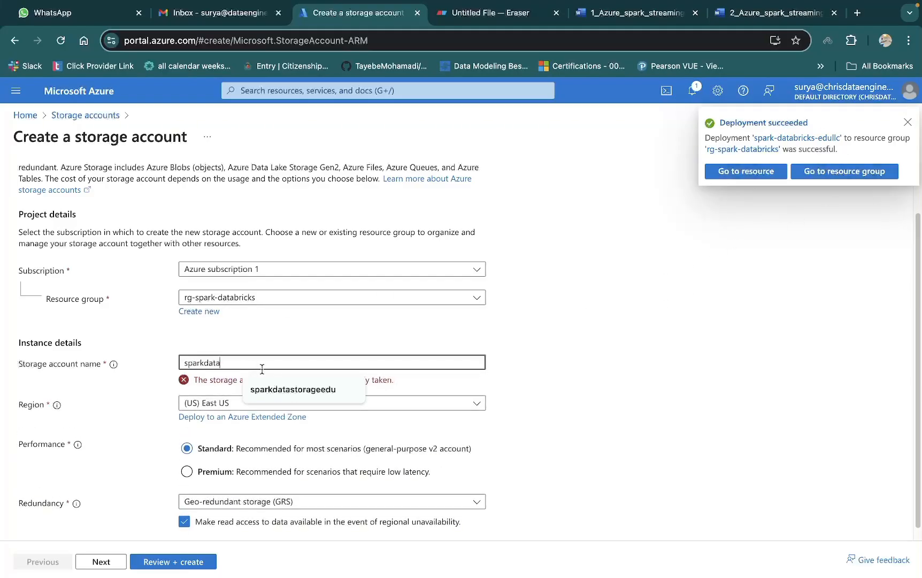
click(271, 384)
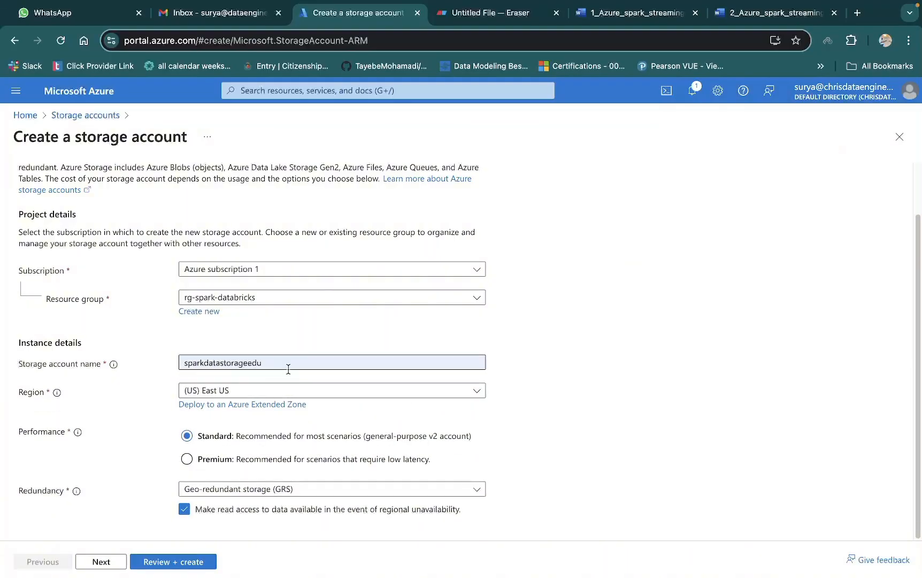
Set the storage account's redundancy to Locally-redundant storage (LRS)
scroll(609, 460, up, 1)
scroll(608, 460, down, 1)
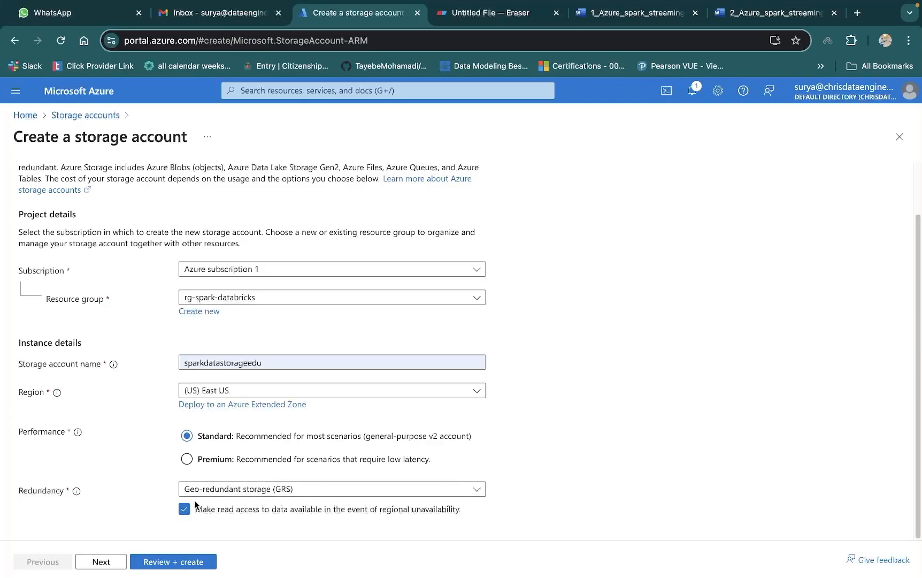
click(309, 495)
click(268, 321)
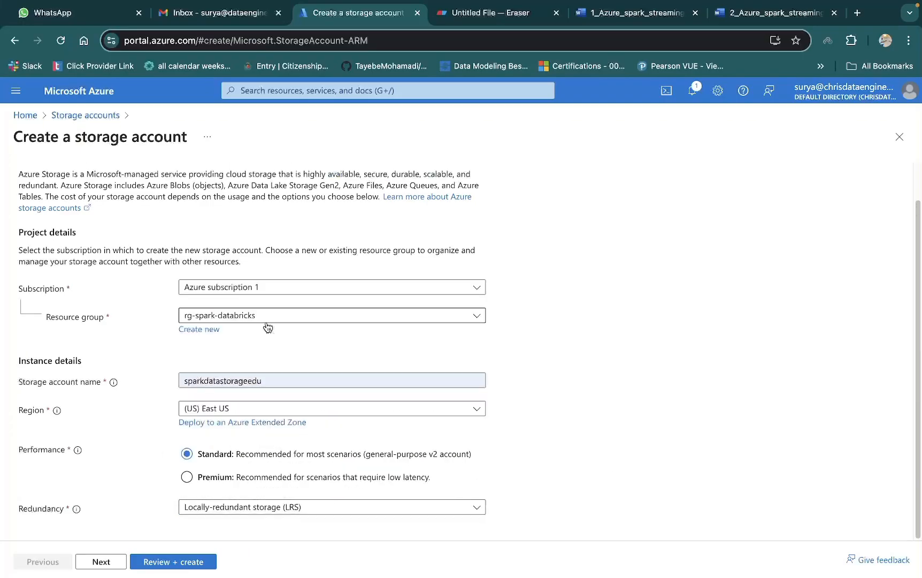
Enable the hierarchical namespace in the storage account's advanced settings
click(161, 563)
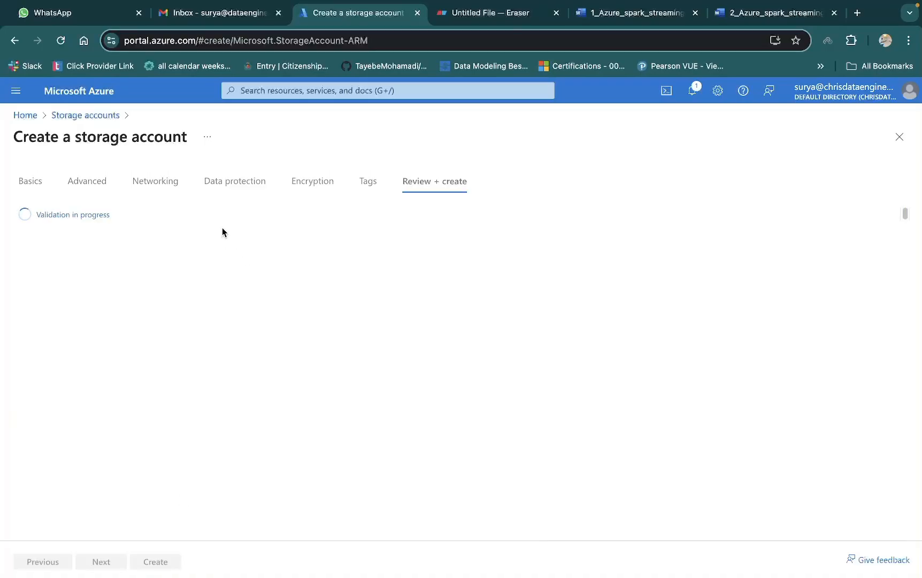
click(88, 187)
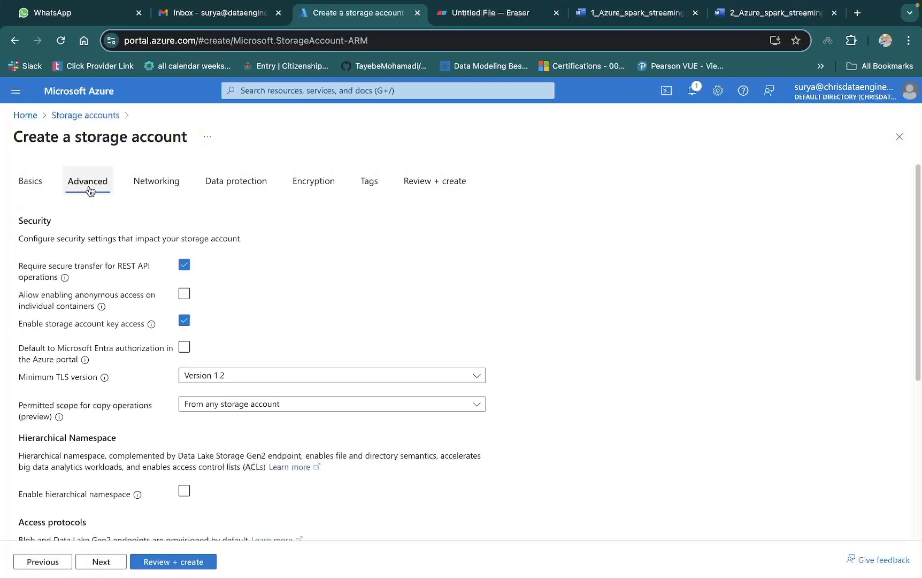
scroll(157, 449, down, 4)
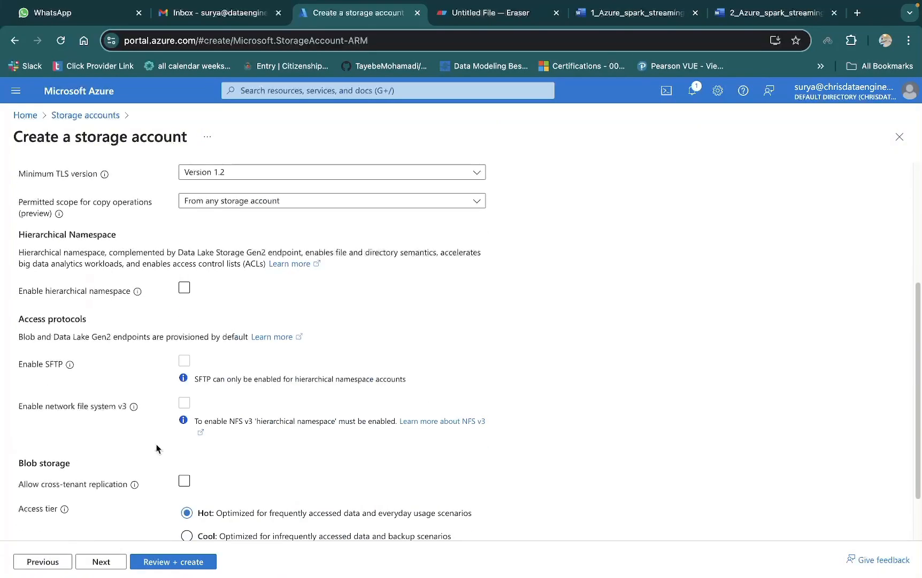
click(195, 294)
scroll(453, 410, up, 4)
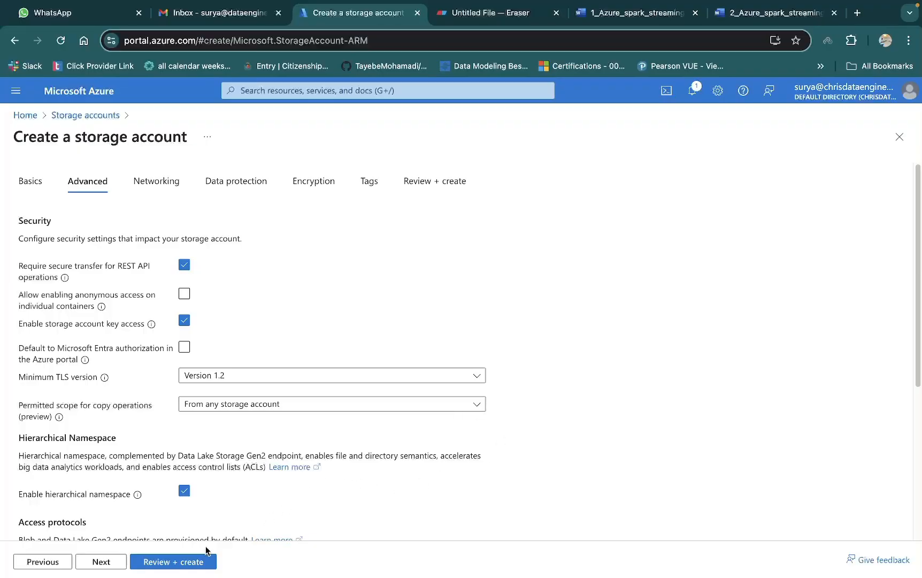
Validate the storage account configuration, read through its summary and create the account
click(183, 563)
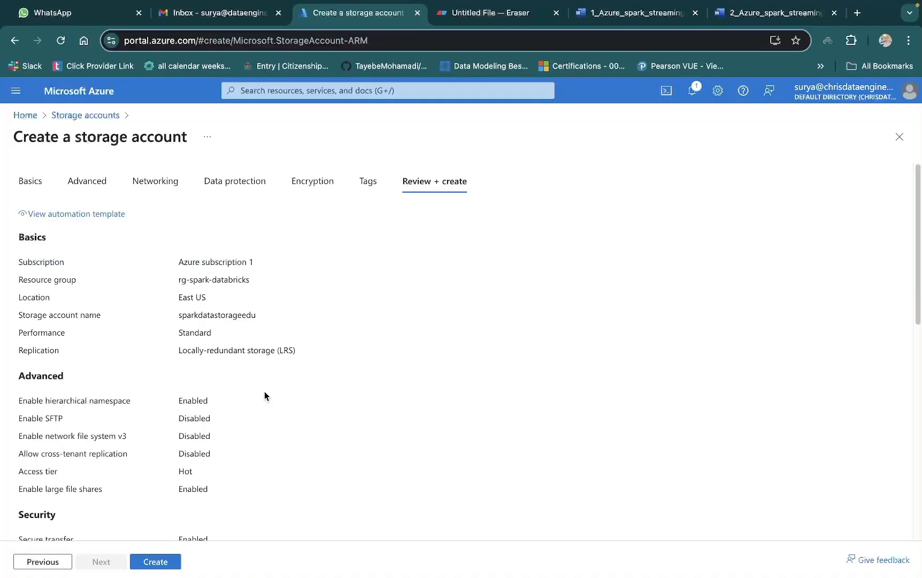
scroll(288, 461, down, 7)
scroll(287, 462, down, 1)
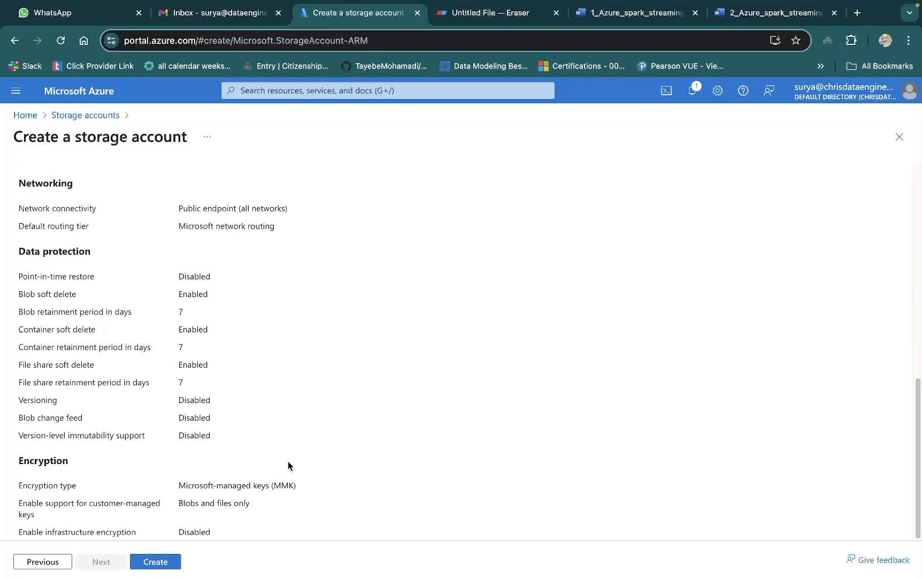
click(157, 563)
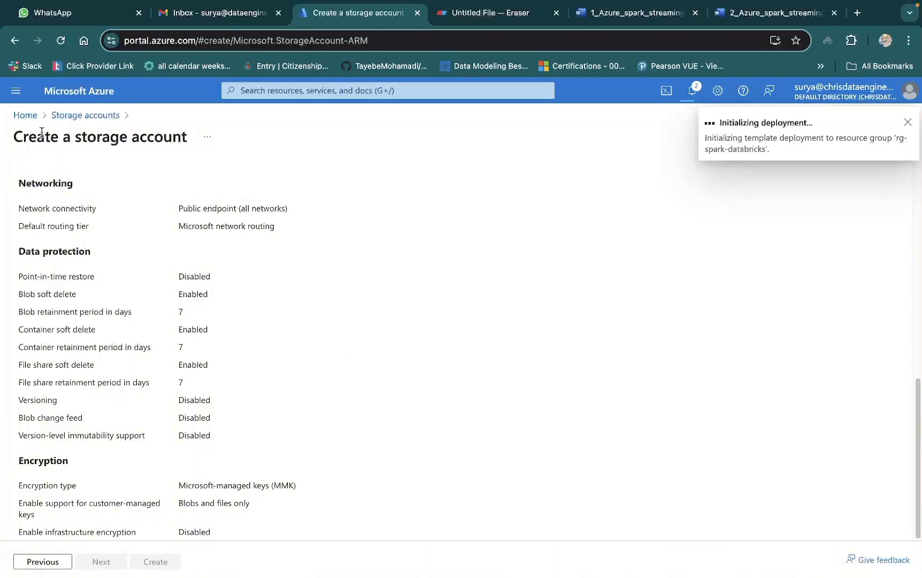
Open the spark-databricks-edullc Event Hubs namespace from the portal home page and look through its overview
click(25, 116)
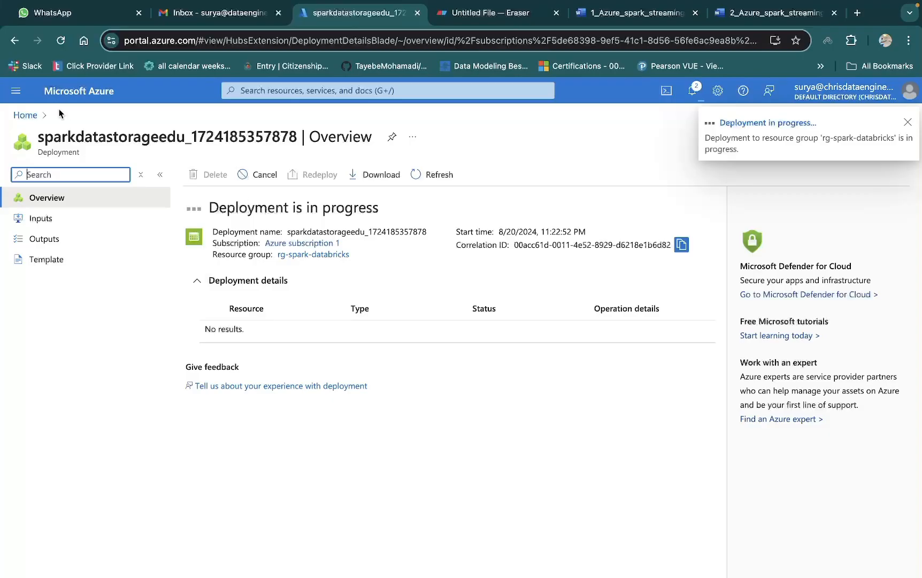
click(28, 118)
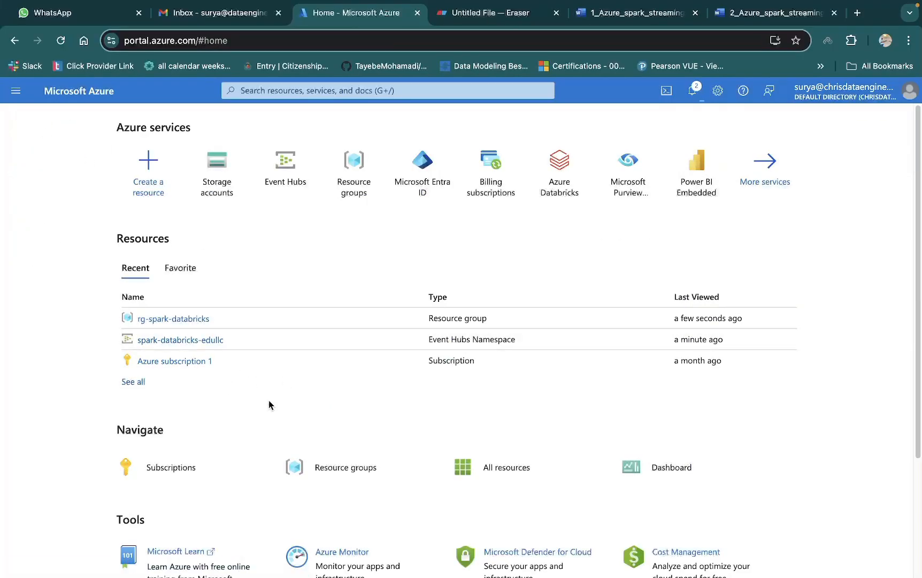
click(193, 340)
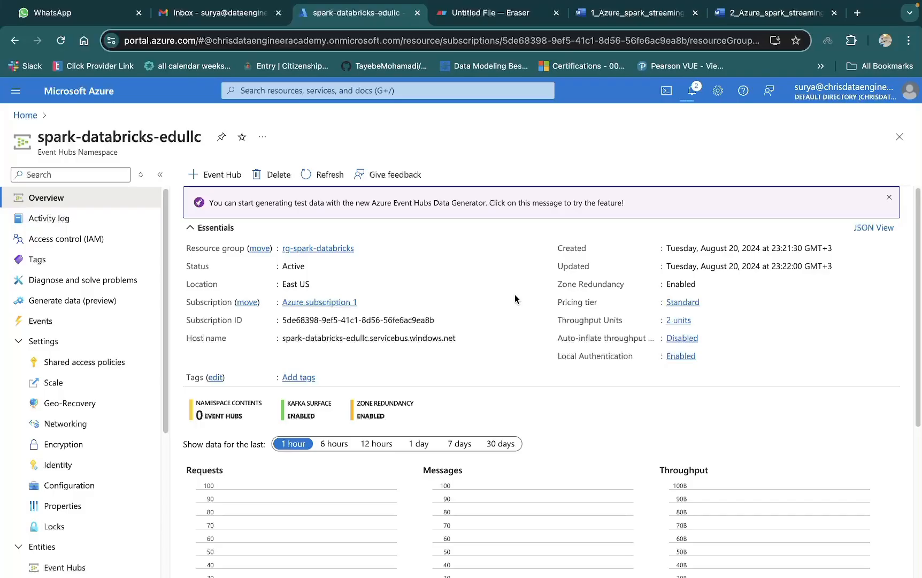
scroll(552, 444, down, 5)
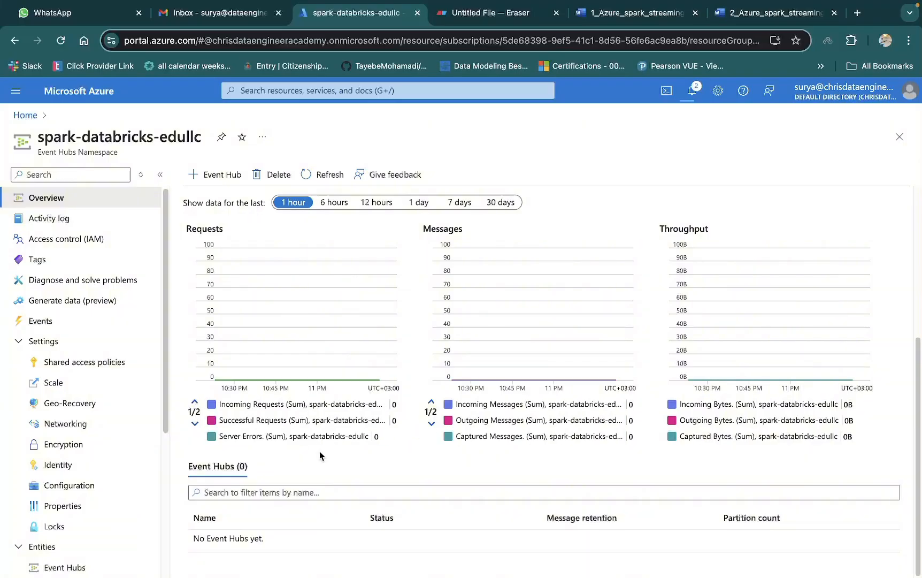
scroll(459, 443, up, 5)
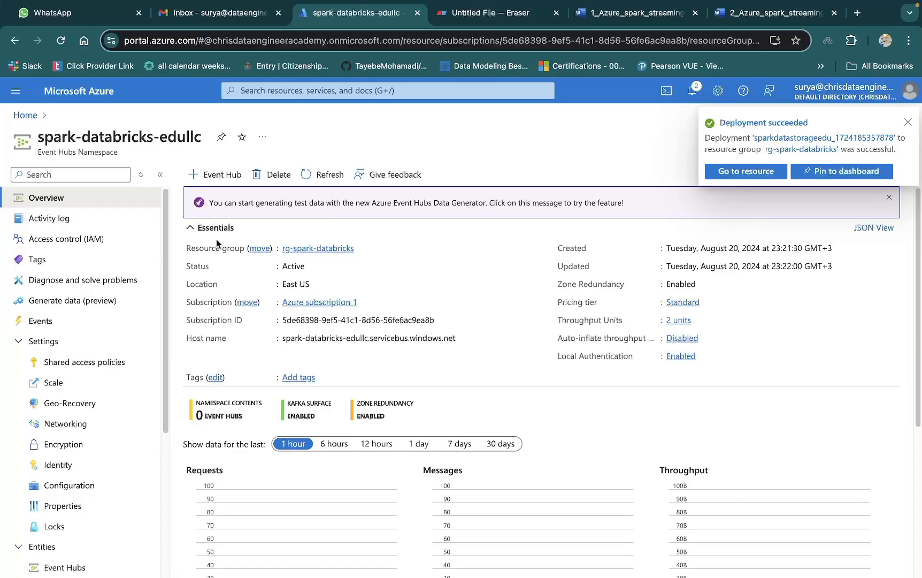
Start a new event hub in the namespace and name it spark-databricks-eventhub
click(216, 176)
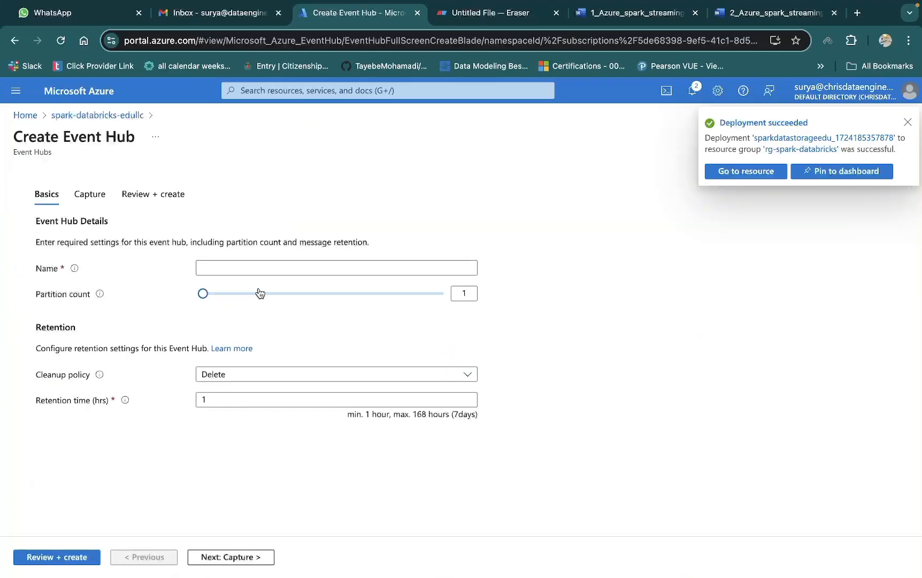
click(245, 267)
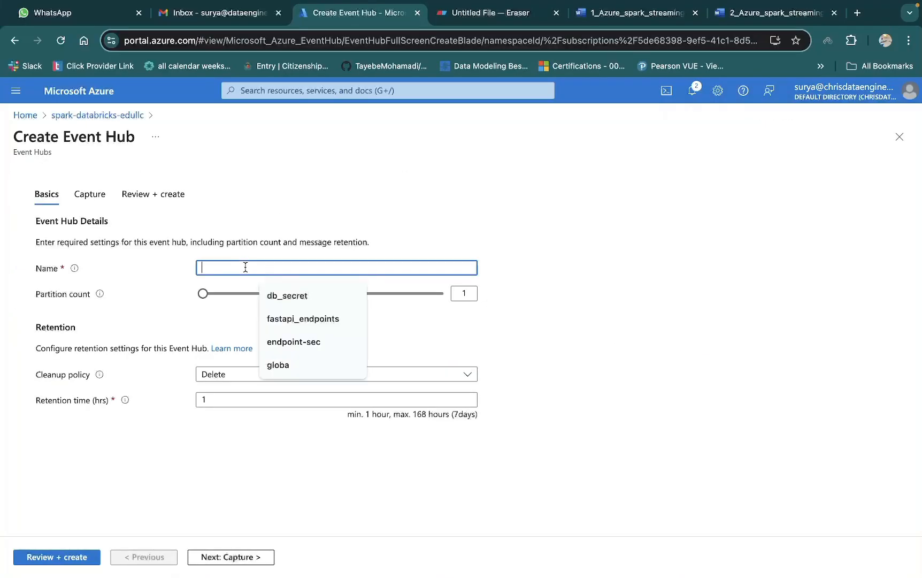
text(spark-data)
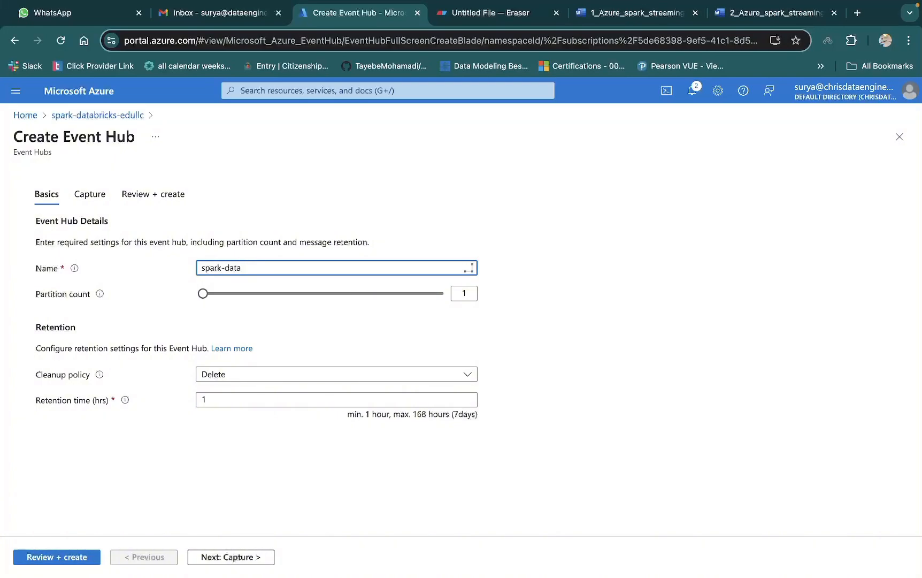
text(bricks-eventhub)
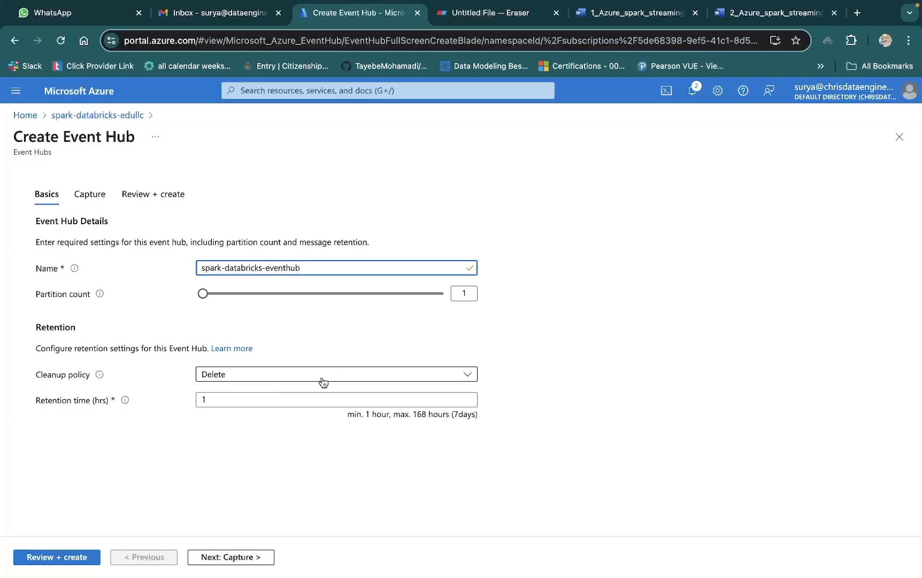
Keep the event hub's cleanup policy at Delete and its retention time at 1 hour, and proceed to the Capture settings
click(235, 382)
click(242, 440)
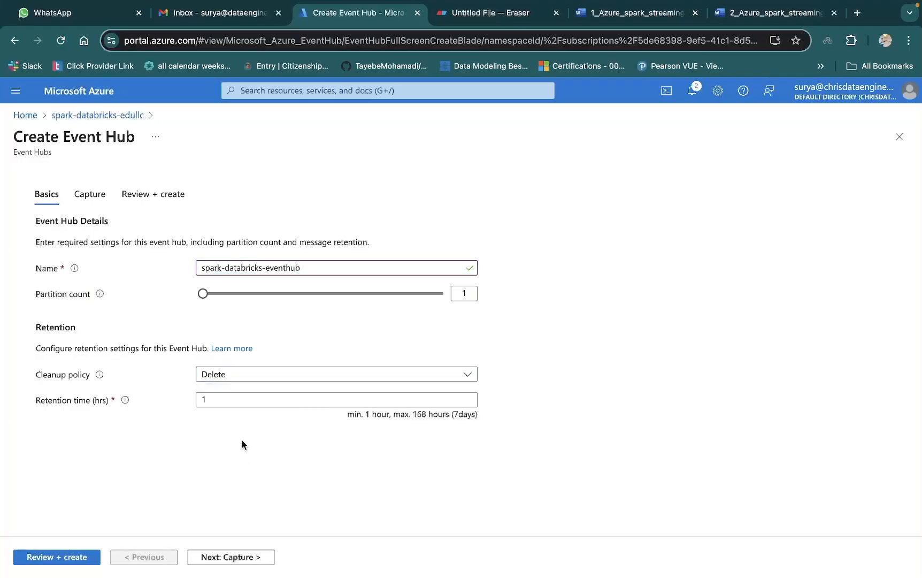
click(213, 399)
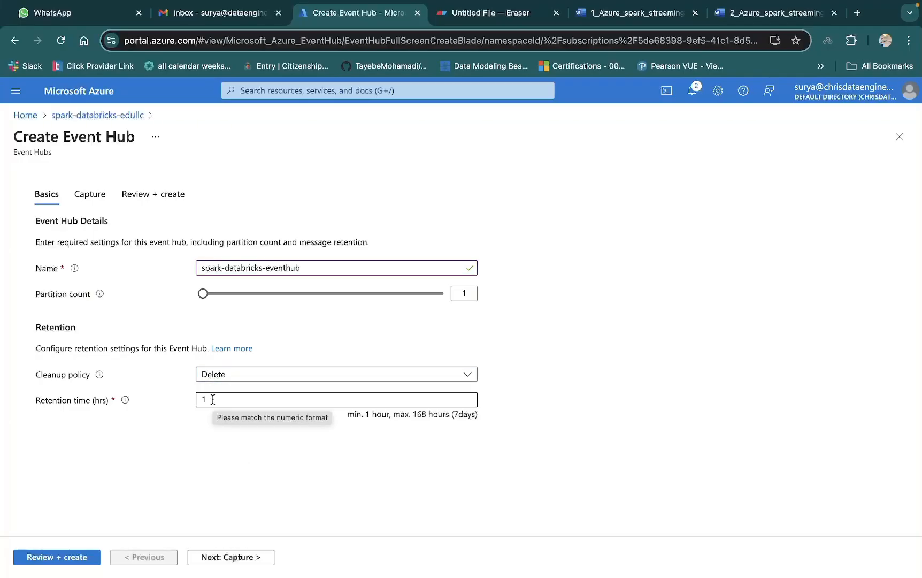
click(229, 559)
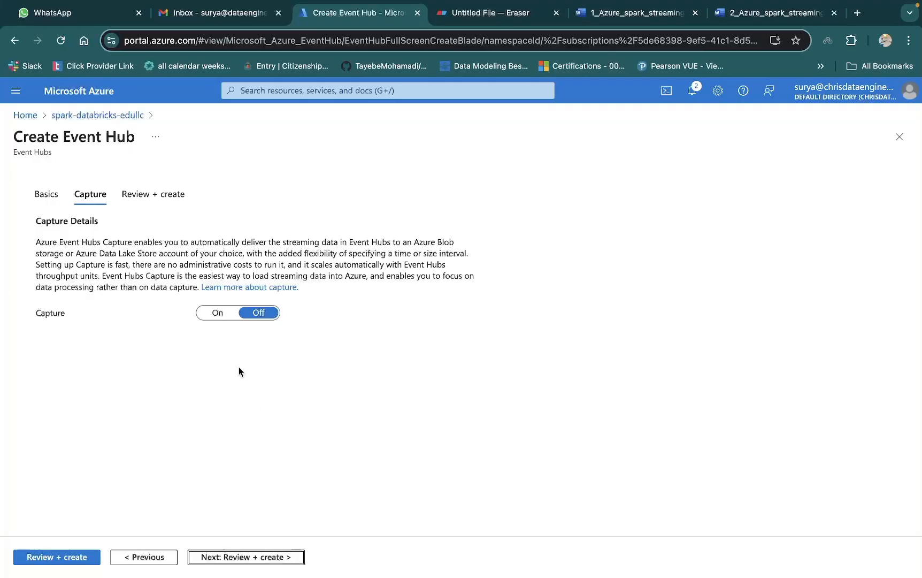
click(223, 315)
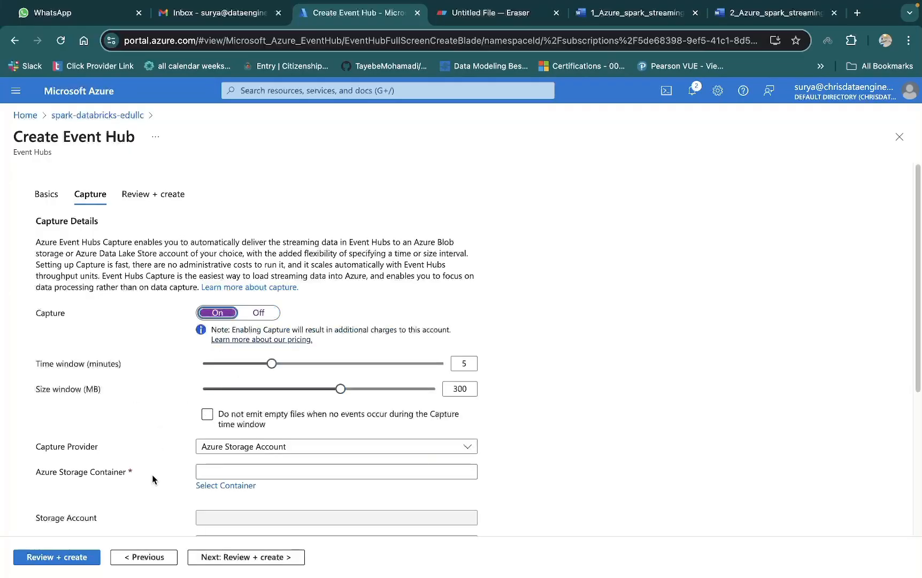
scroll(151, 476, down, 1)
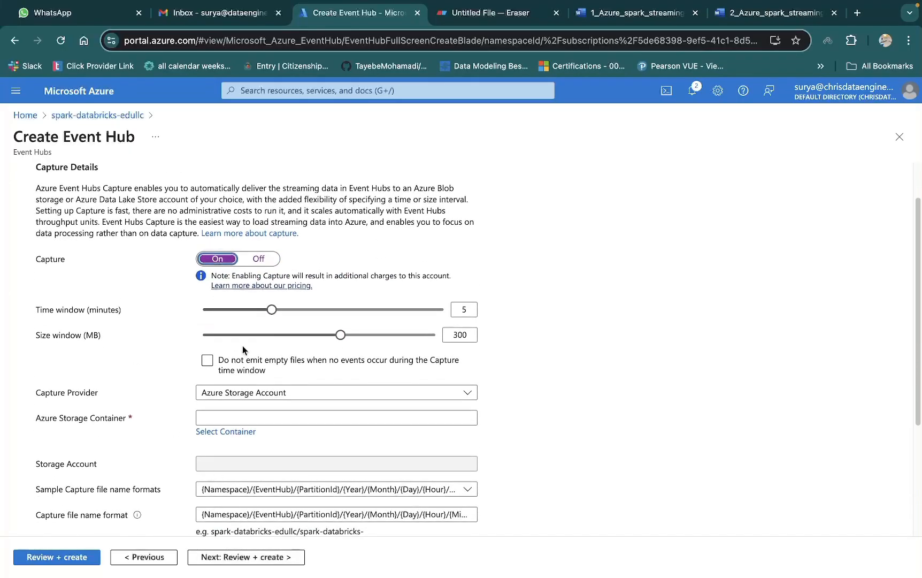
click(263, 265)
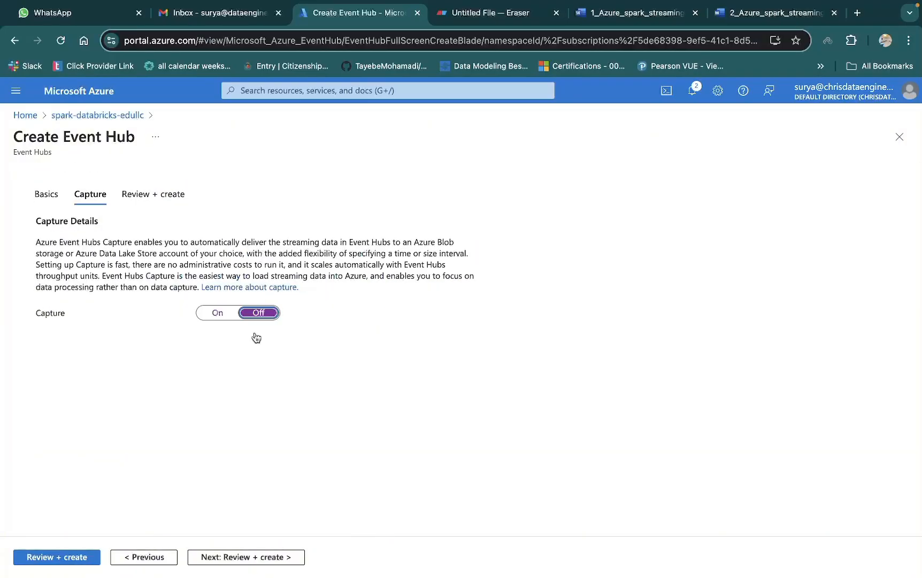
Validate the event hub configuration with Capture off and create the event hub
click(247, 556)
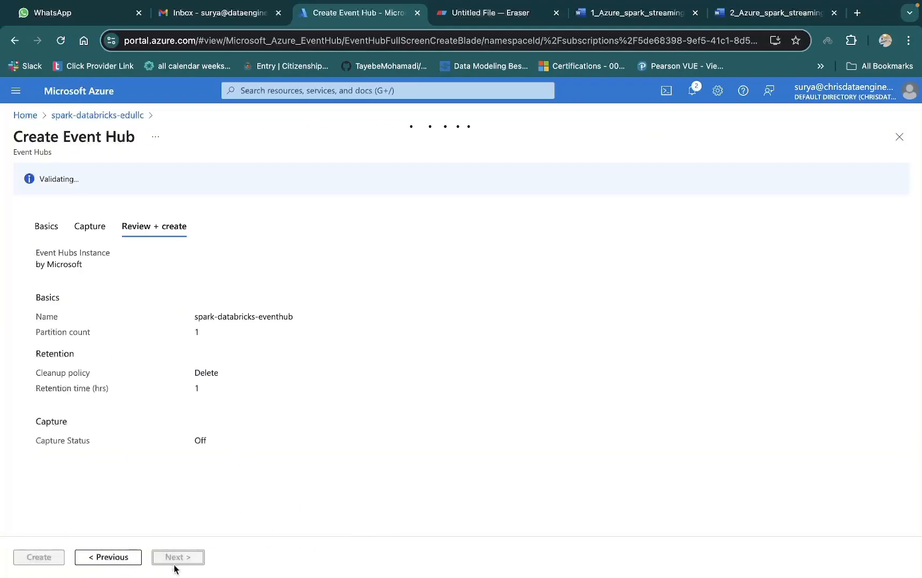
click(38, 559)
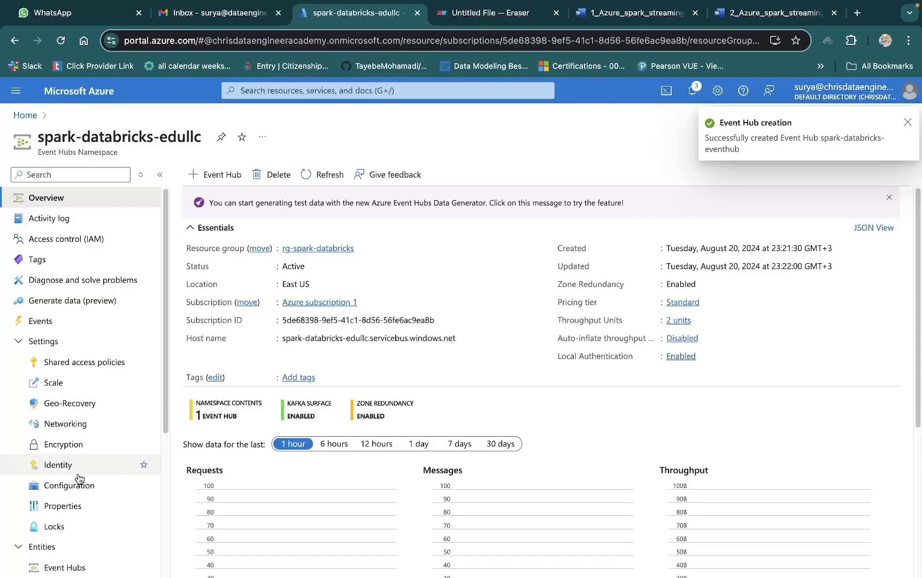
scroll(116, 438, down, 4)
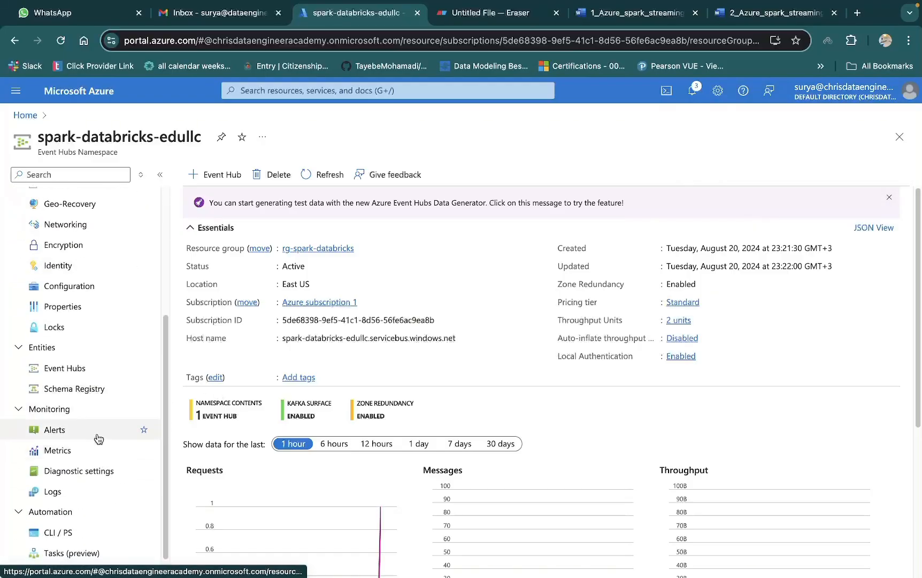
Inspect the RootManageSharedAccessKey policy in the namespace's shared access policies, including its claims, keys and connection strings, and close its details
scroll(91, 442, up, 4)
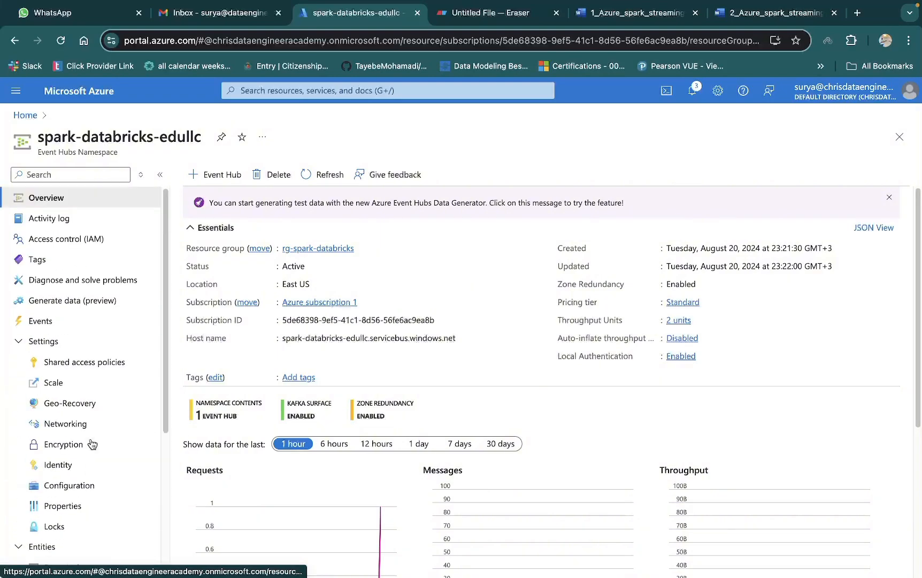
click(100, 368)
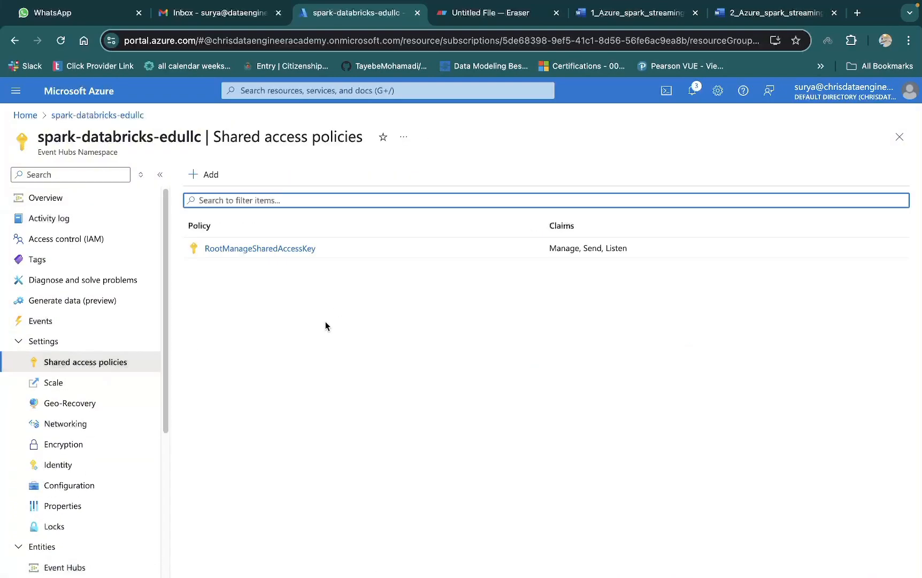
click(278, 250)
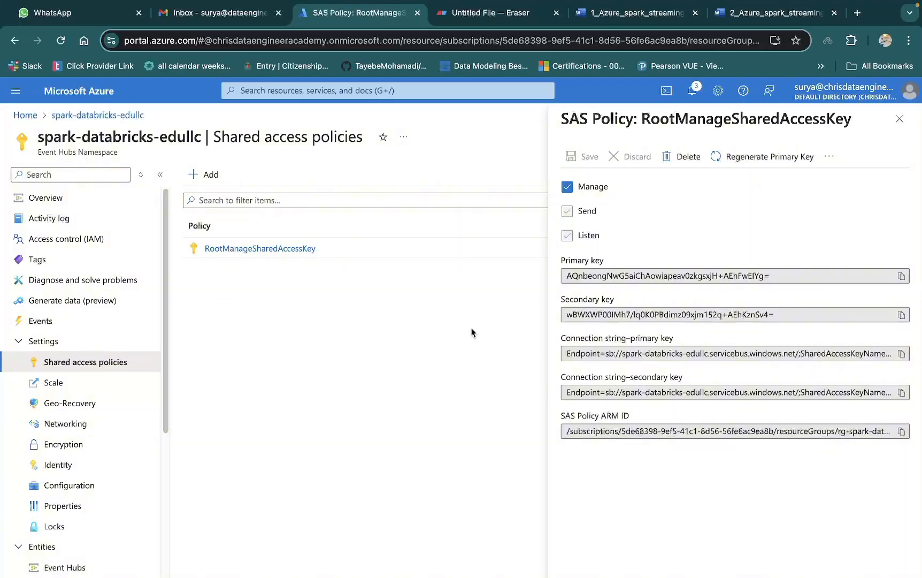
click(900, 118)
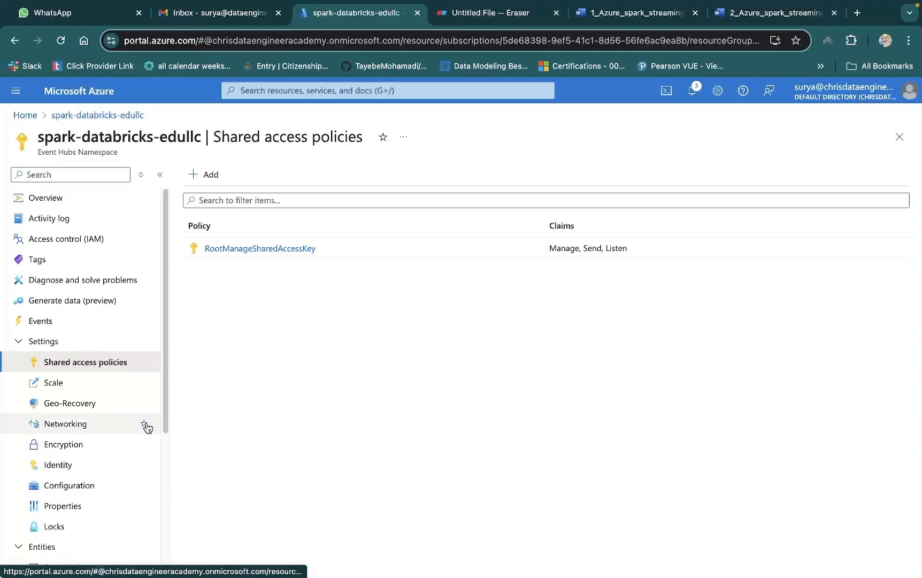
Open the spark-databricks-eventhub event hub from the namespace's list of event hubs
scroll(144, 424, down, 4)
click(87, 354)
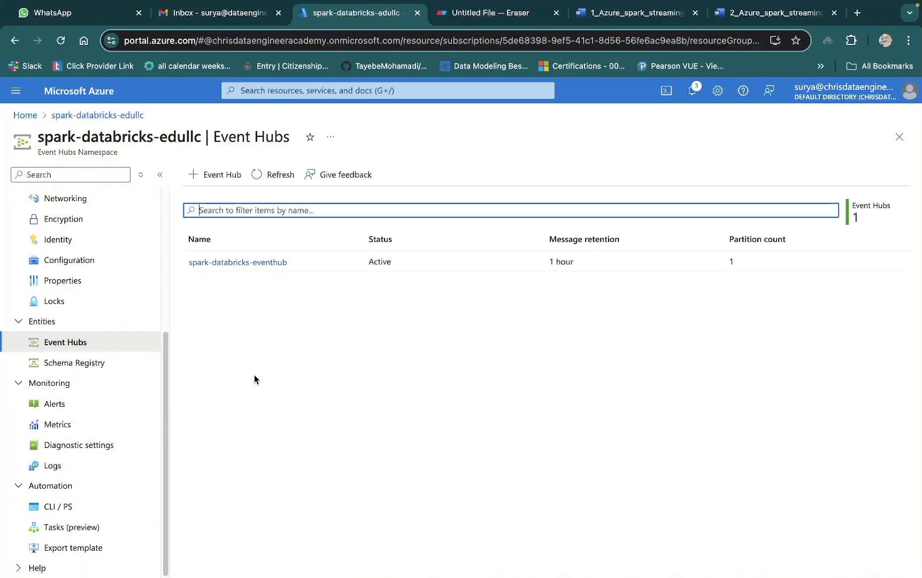
click(258, 264)
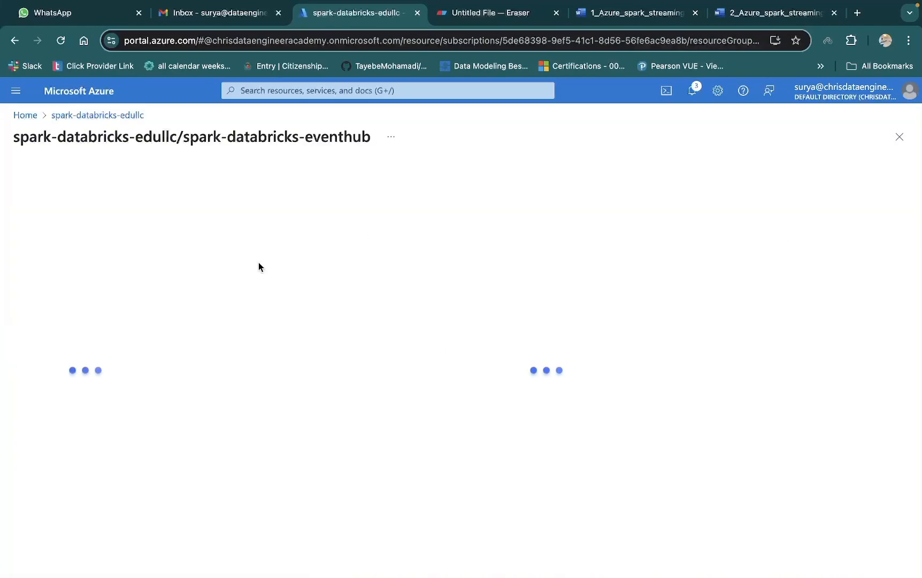
click(60, 118)
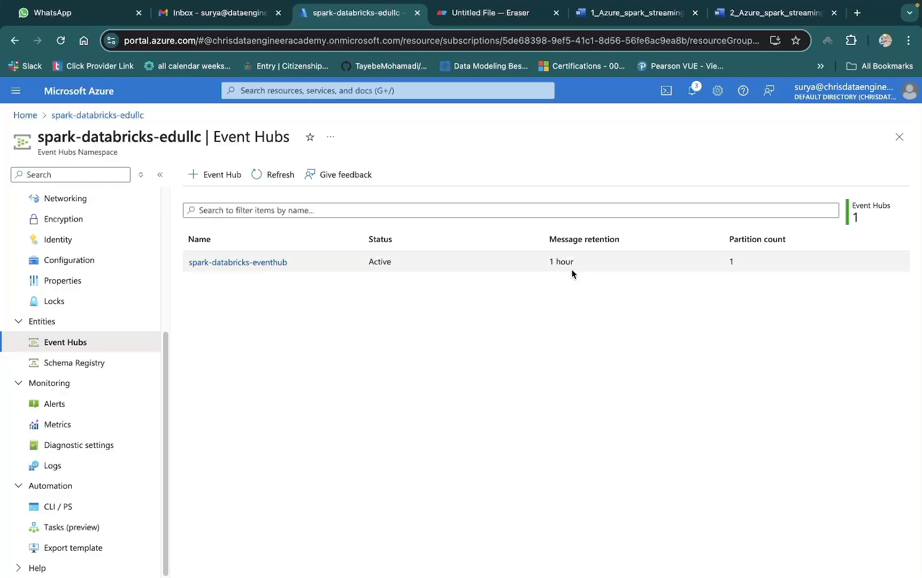
click(262, 263)
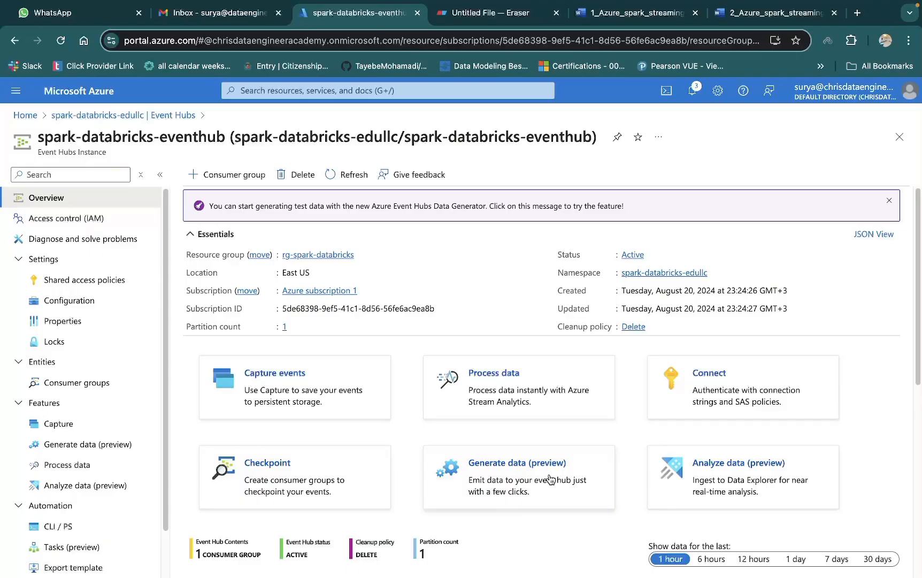
Create a consumer group named spark-streaming-consumer in the event hub
click(239, 175)
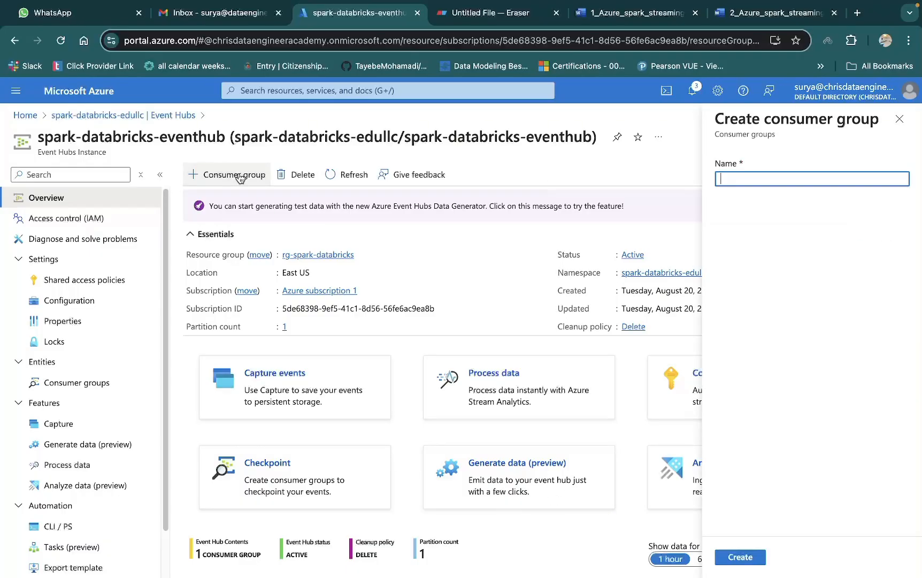
click(746, 181)
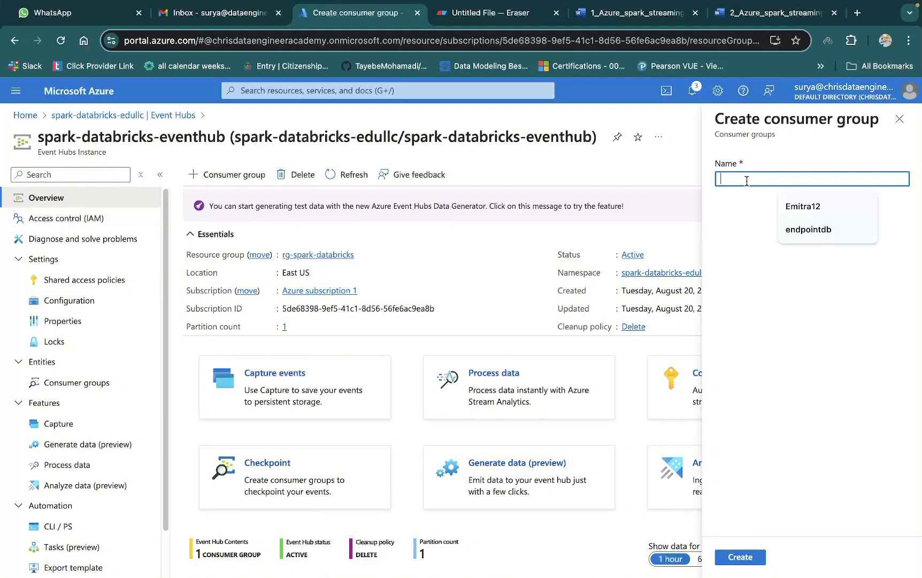
text(spark)
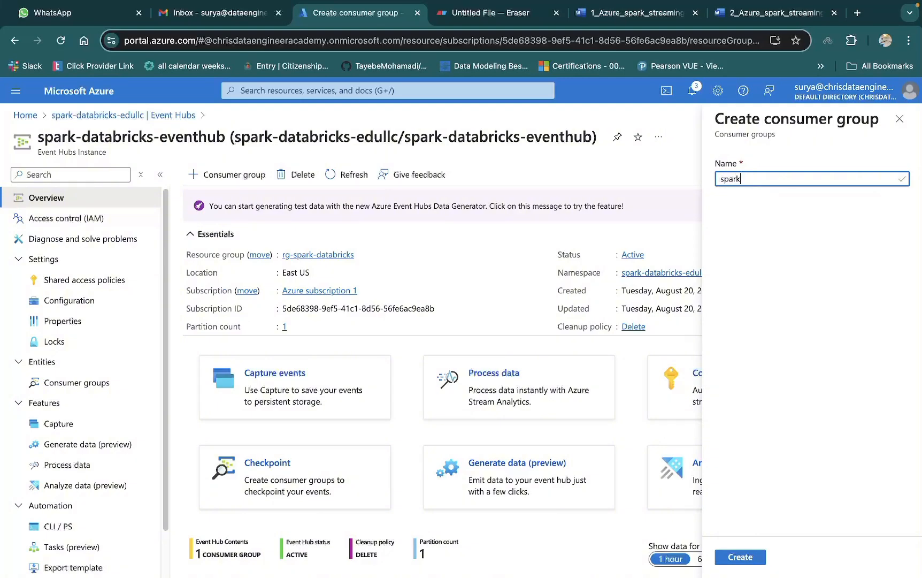
text(-)
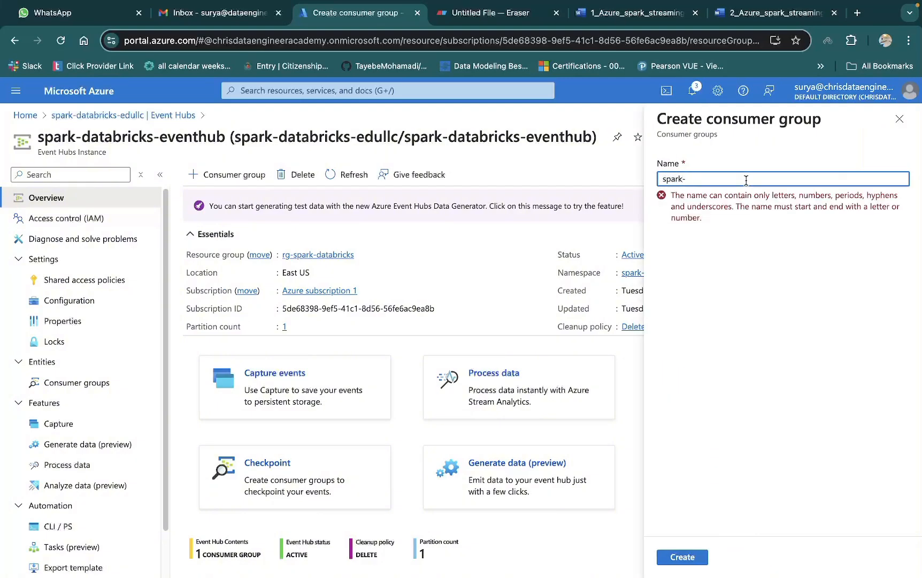
text(streamin)
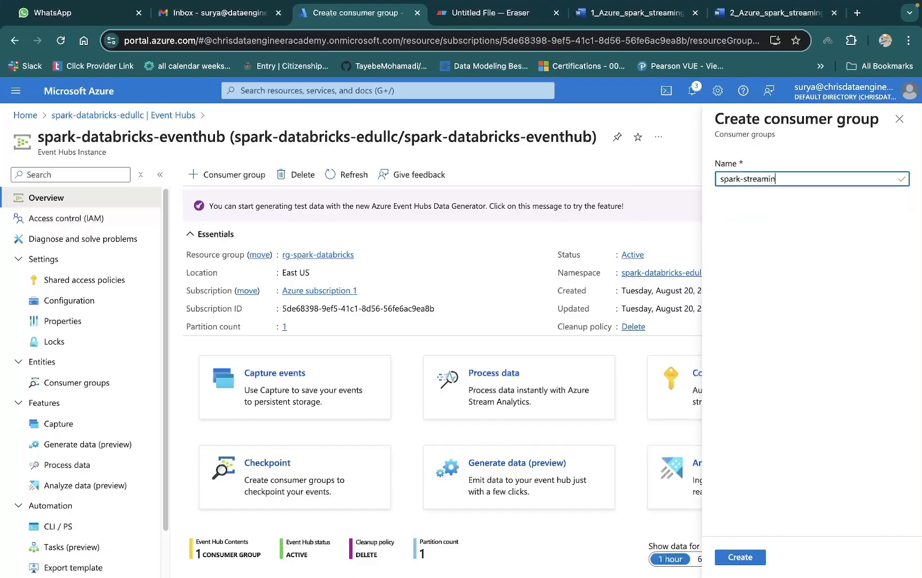
text(g)
text(-dat)
text(t)
text(consumeer)
click(752, 556)
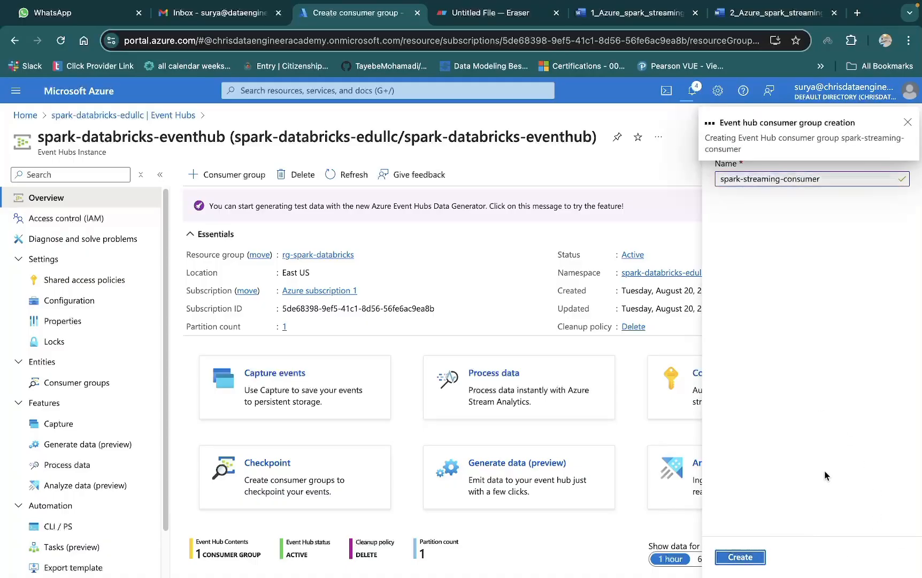
Create a second consumer group named spark-batch-consumer in the same event hub
click(226, 179)
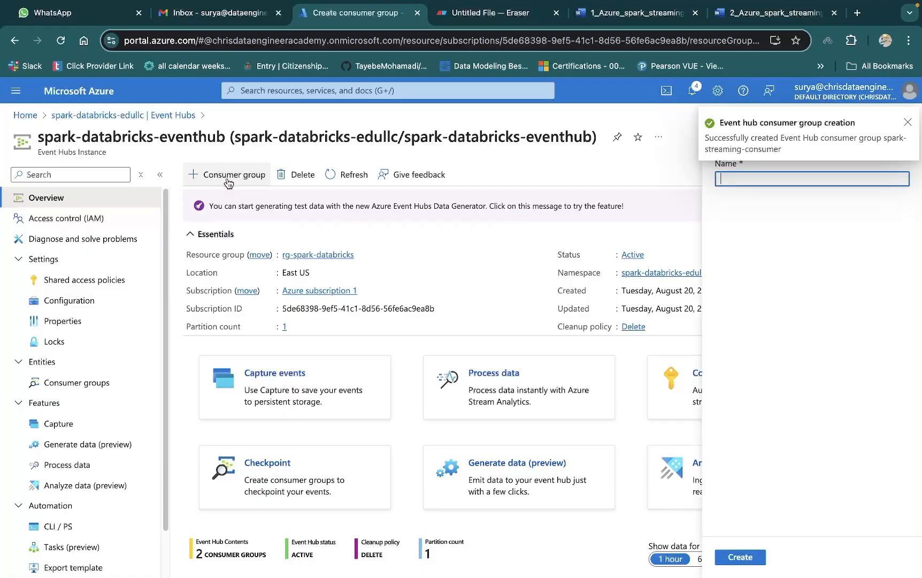
text(spark)
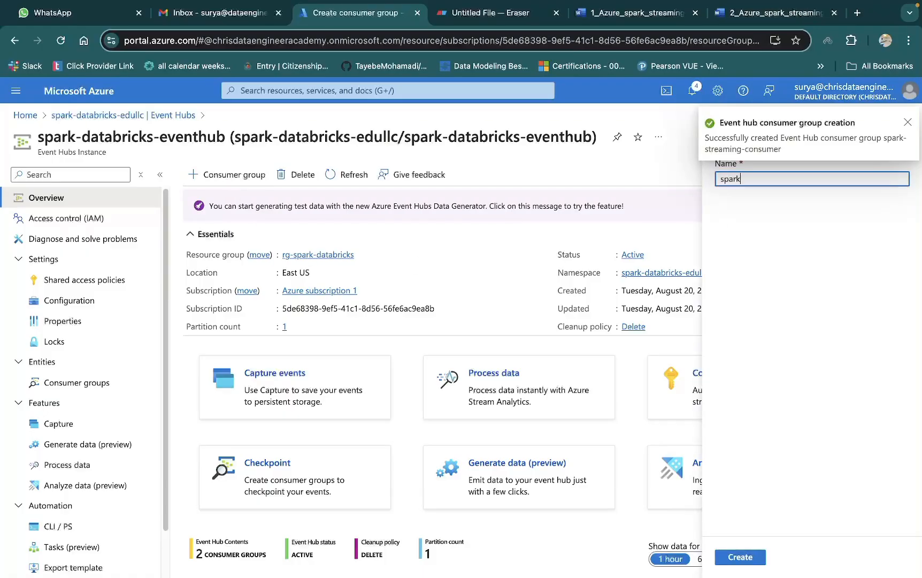
text(-batch)
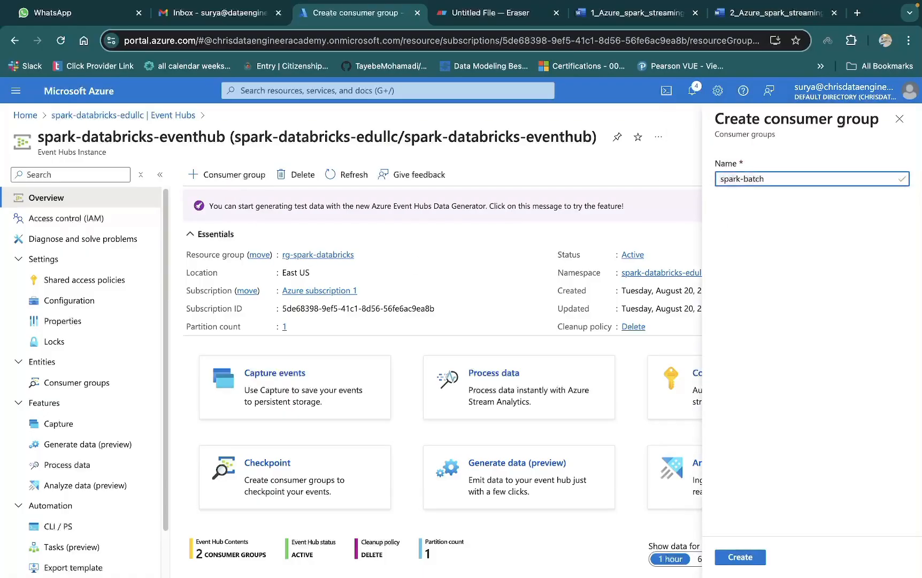
text(-consumer)
click(738, 557)
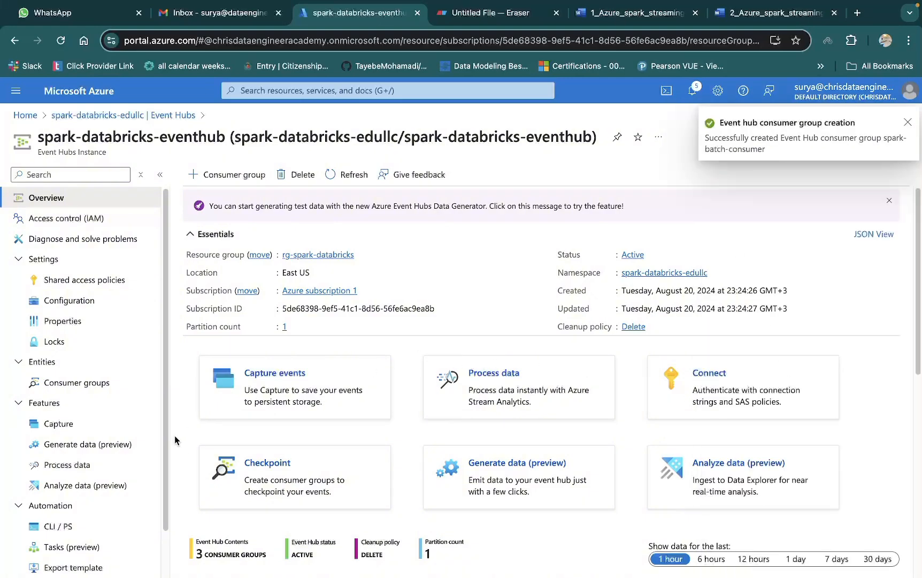
Review the event hub's consumer groups, checking the spark-streaming-consumer and spark-batch-consumer entries
click(76, 383)
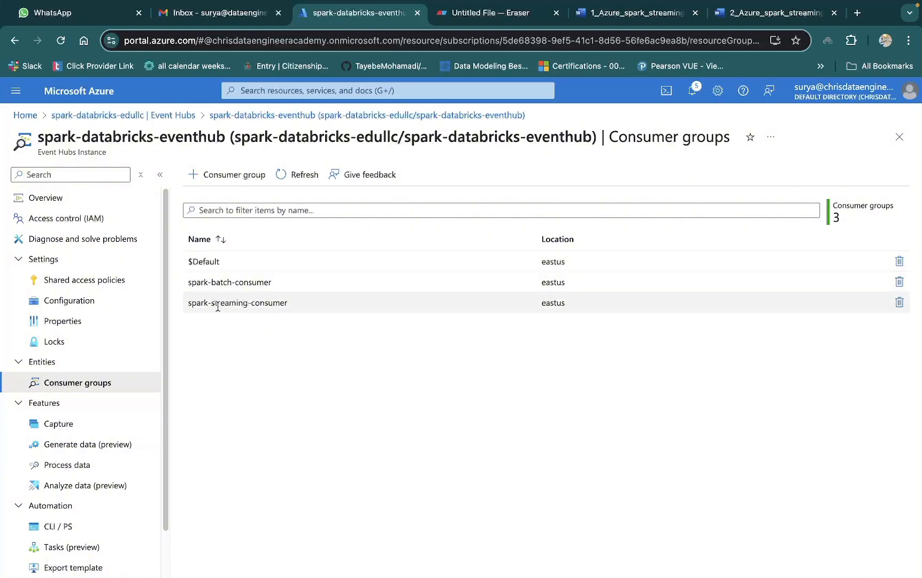
drag(189, 306, 282, 309)
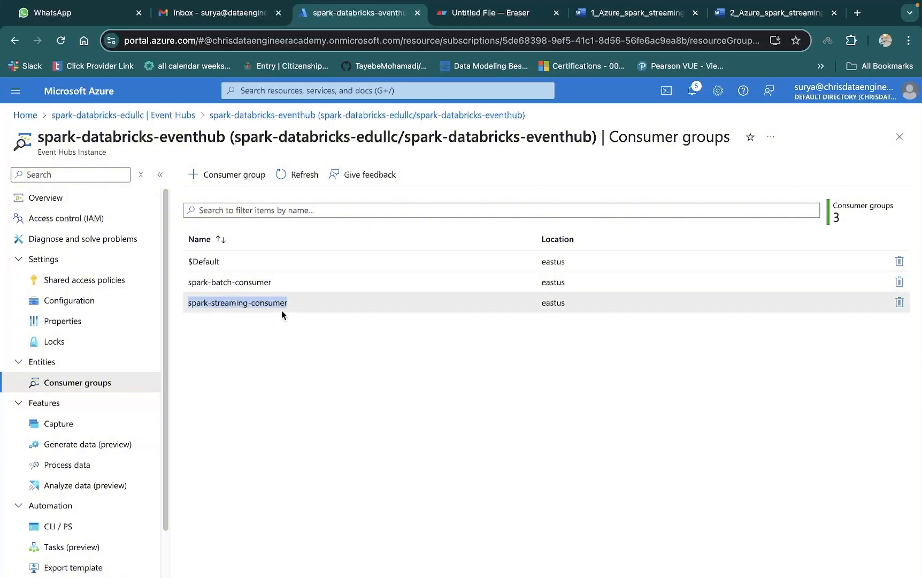
click(286, 342)
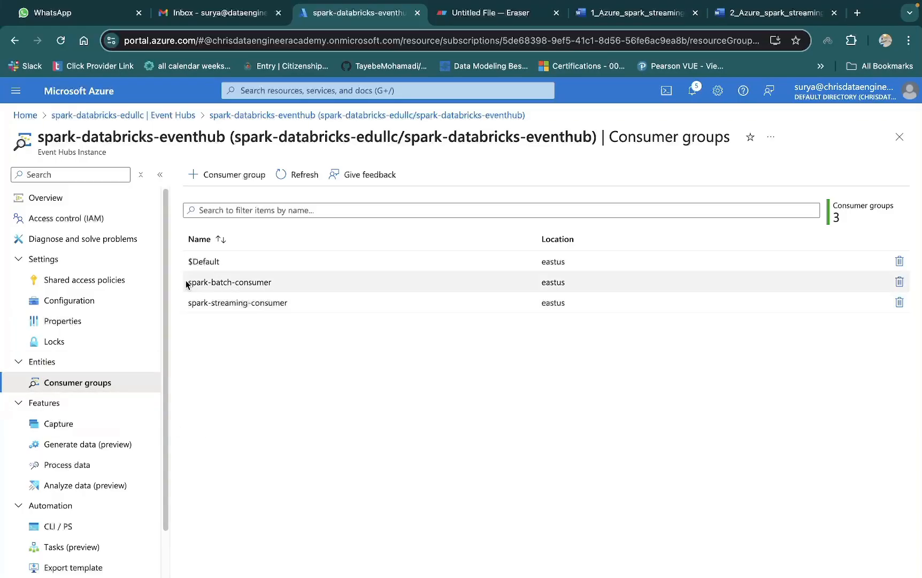
drag(186, 282, 271, 282)
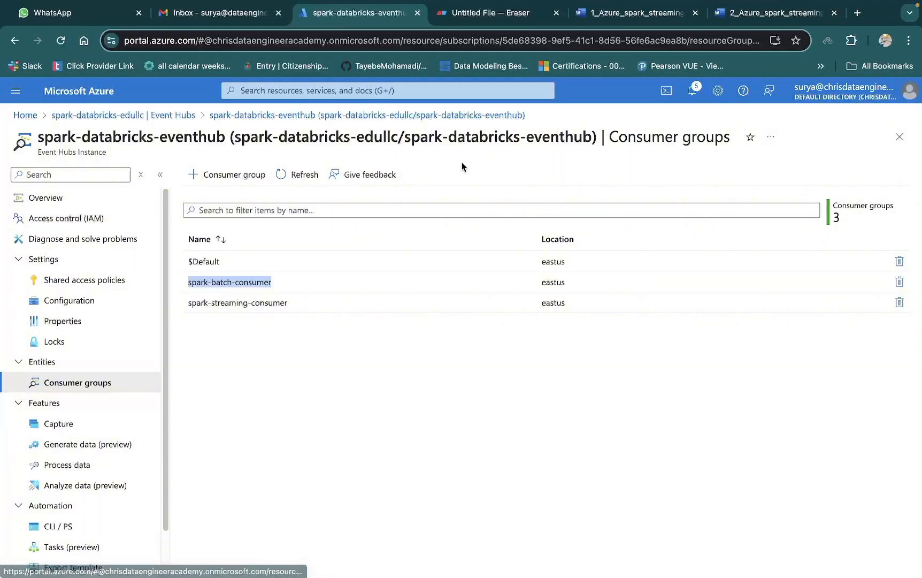
Check the shared access policies of the event hub and those of its spark-databricks-edullc namespace
click(80, 282)
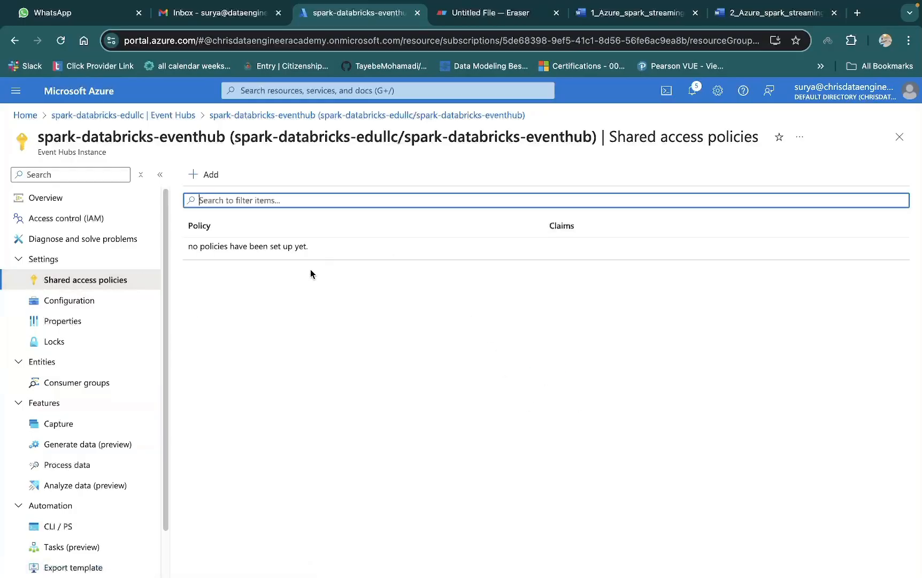
click(131, 115)
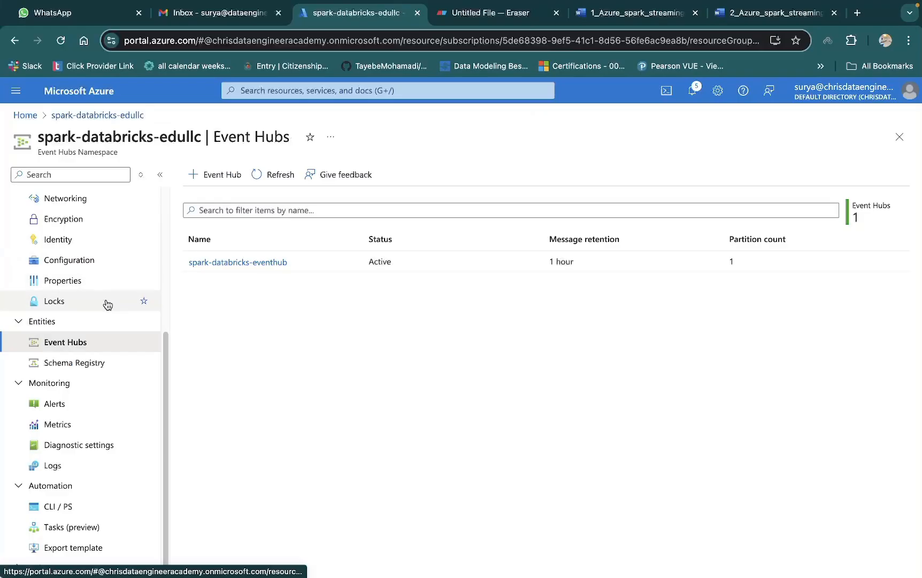
scroll(112, 321, up, 5)
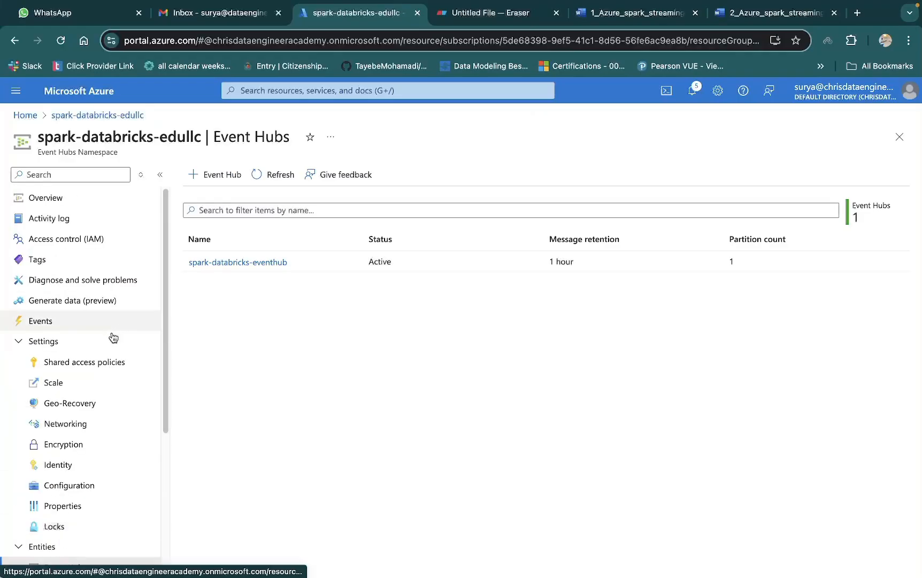
click(64, 364)
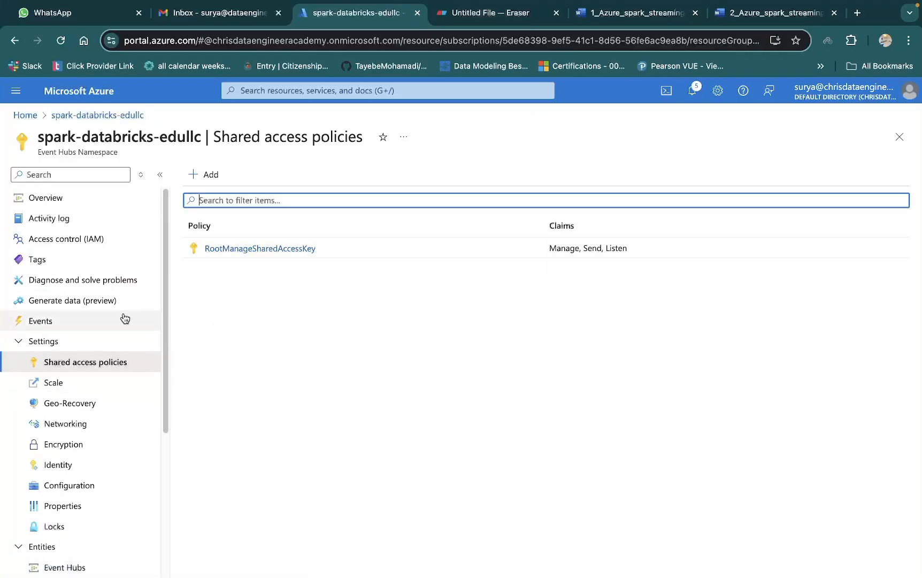
Open the sparkdatastorageedu storage account from the portal home page and examine its overview and containers
click(32, 115)
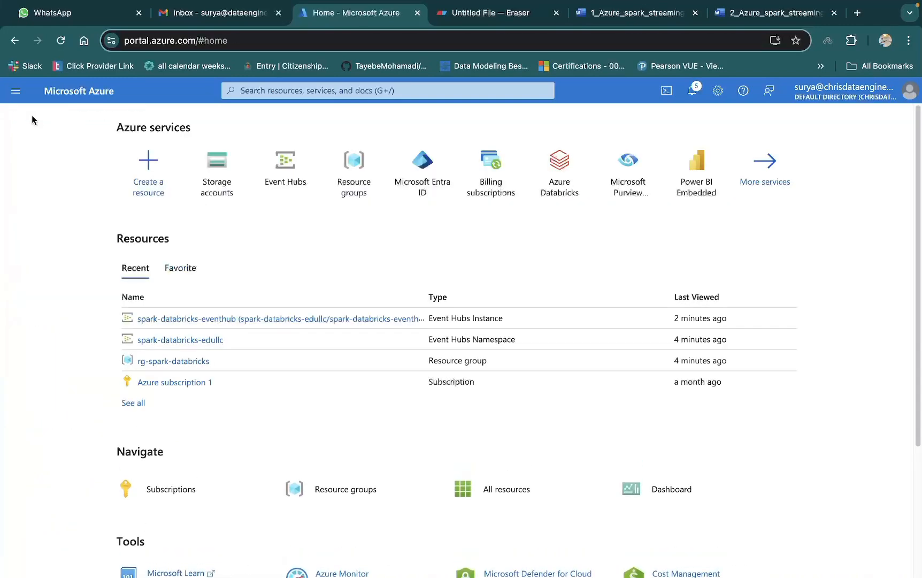
click(217, 177)
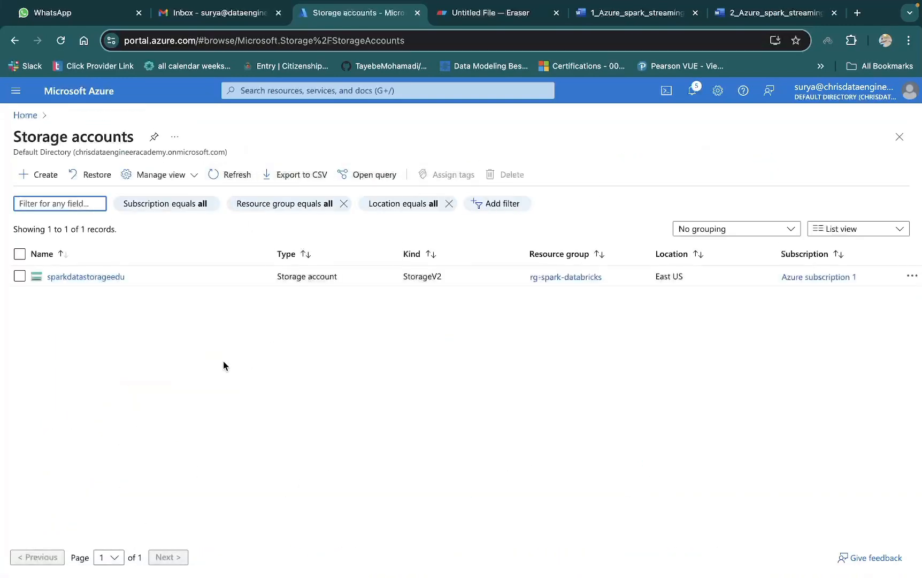
click(95, 276)
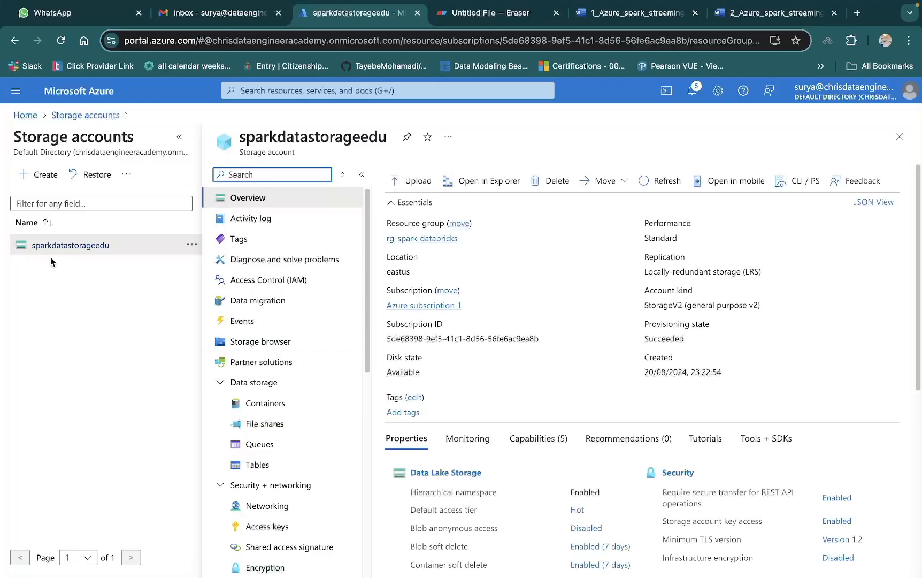
click(266, 405)
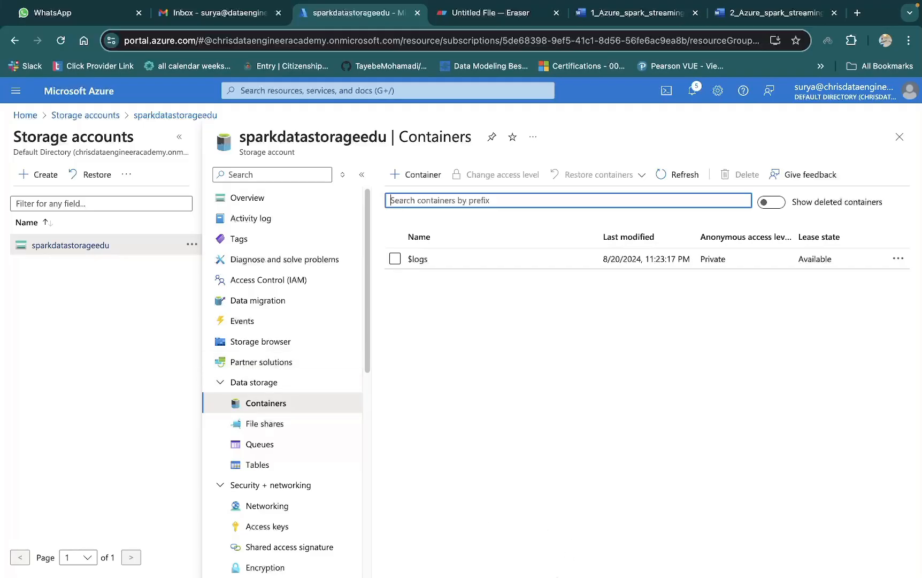
Switch to the 1_Azure_spark_streaming_databricks_setup Word document and look through the setup instructions as far as the Databricks service section
mouse_move(567, 556)
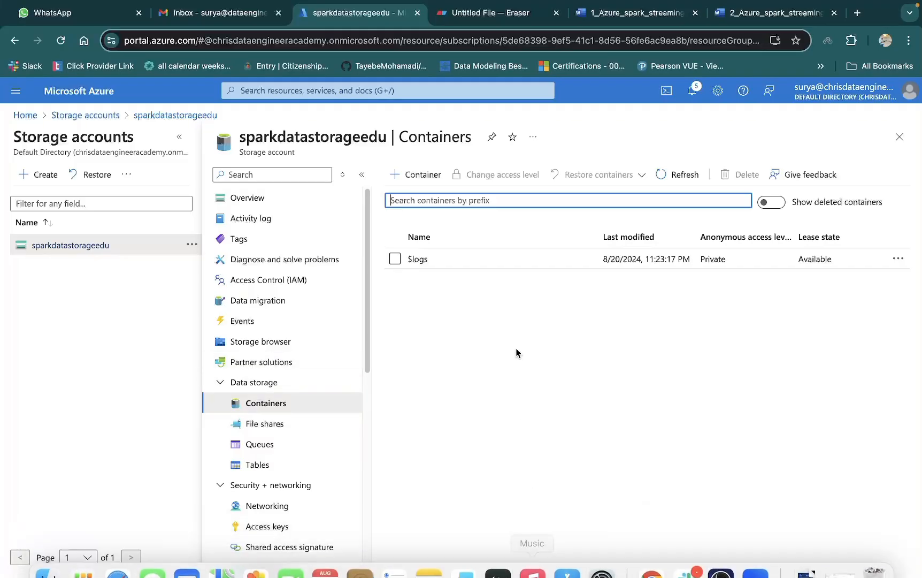
click(608, 19)
scroll(382, 453, down, 15)
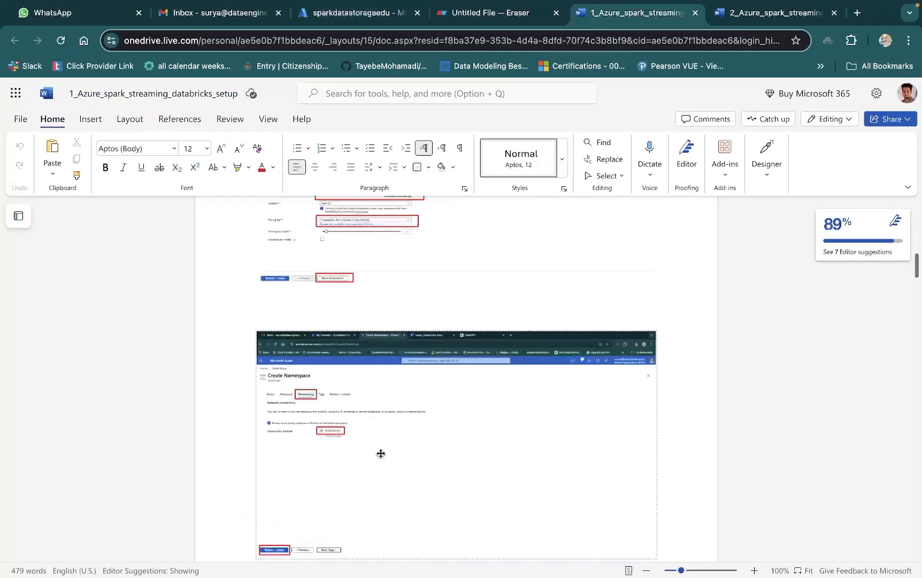
scroll(390, 454, down, 10)
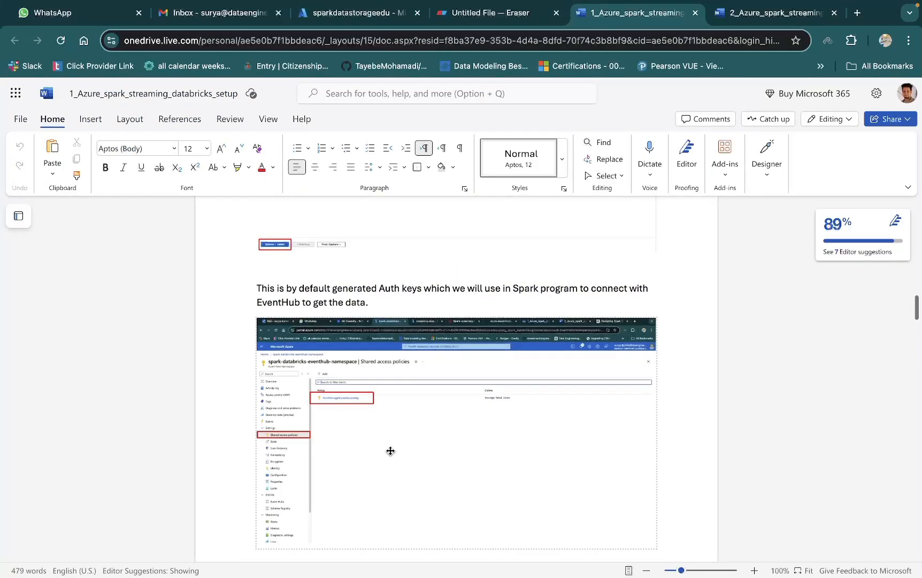
scroll(391, 451, down, 5)
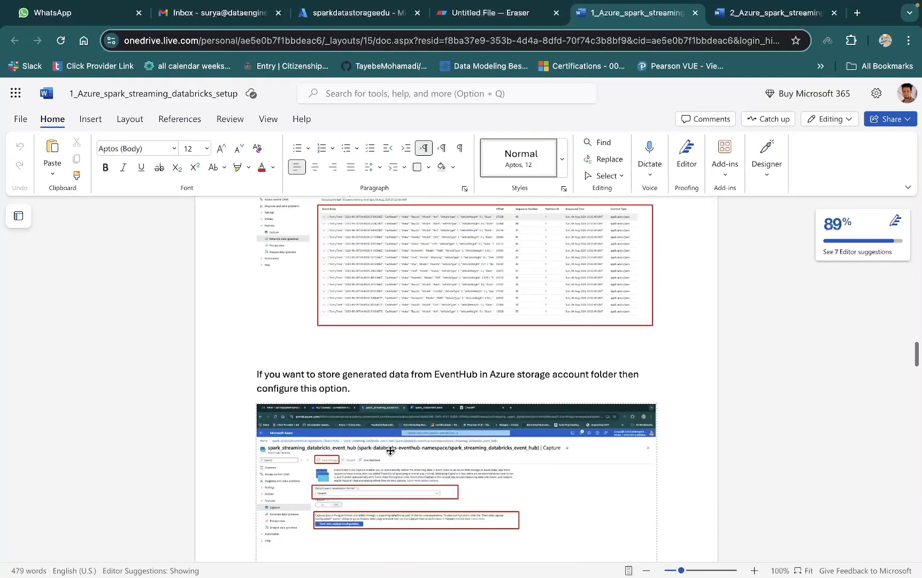
scroll(390, 451, down, 8)
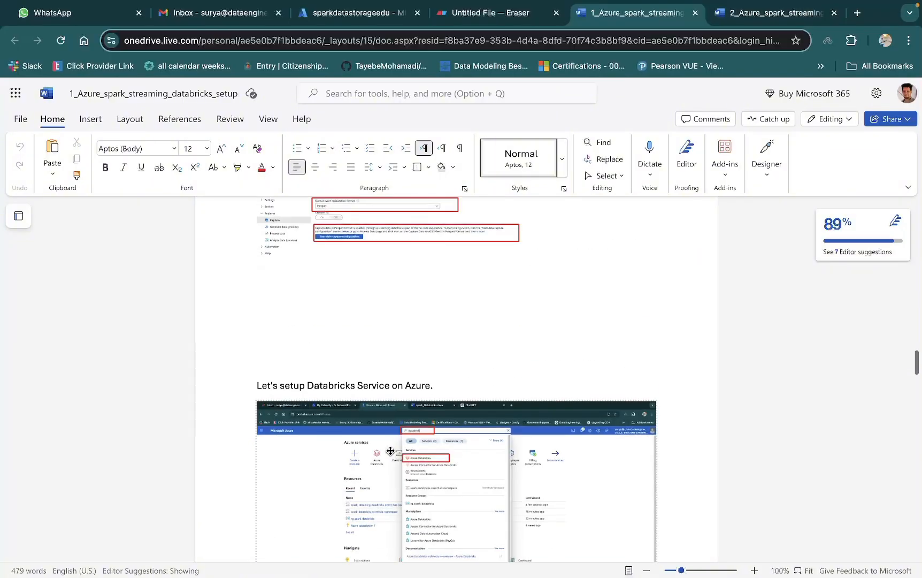
Look through the rest of the setup document and examine the sparkdatastorageedu containers screenshot enlarged to 160%
scroll(391, 451, down, 10)
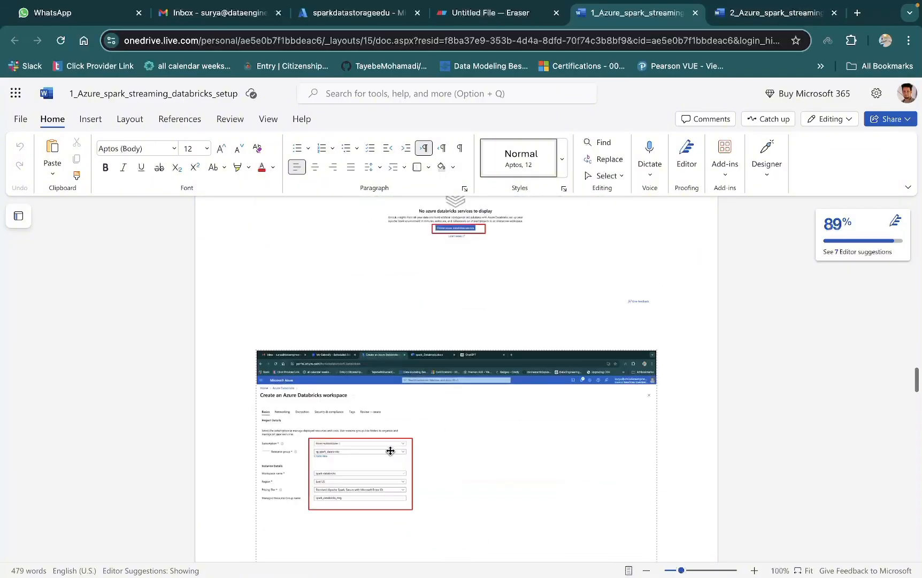
scroll(390, 454, down, 10)
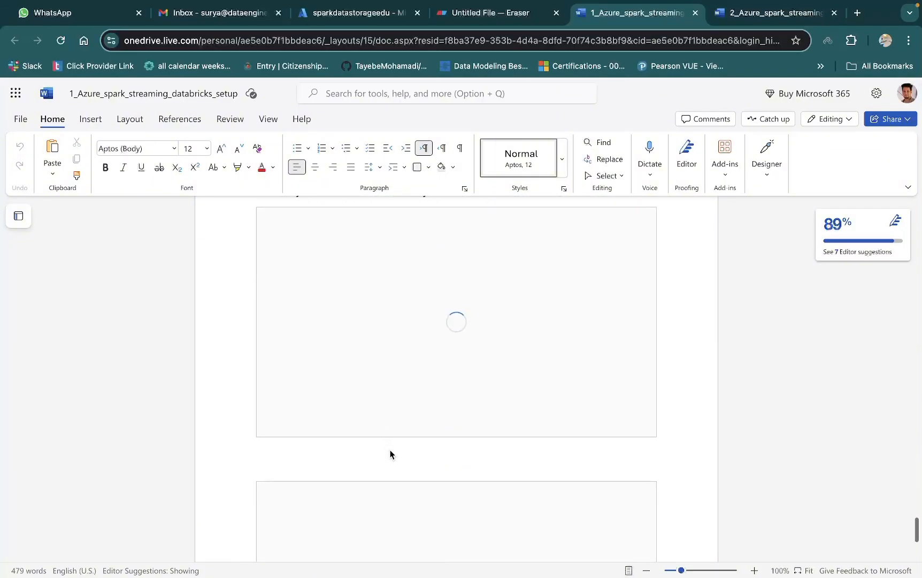
scroll(391, 452, up, 10)
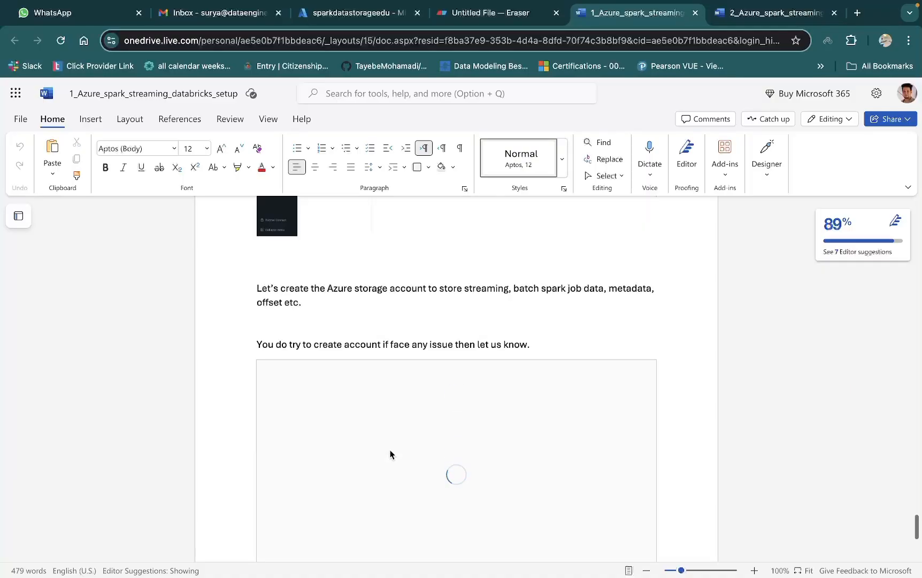
scroll(432, 495, down, 4)
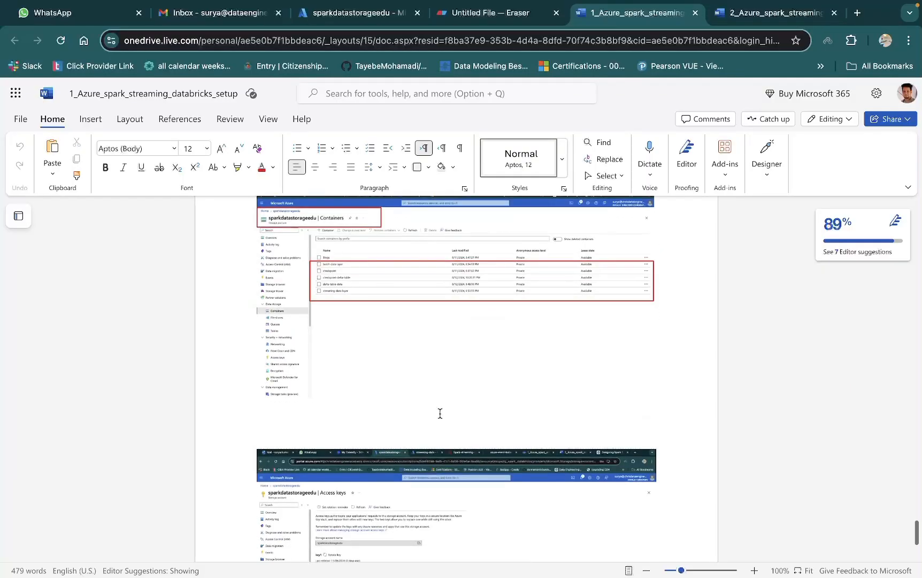
click(756, 570)
click(755, 571)
click(756, 570)
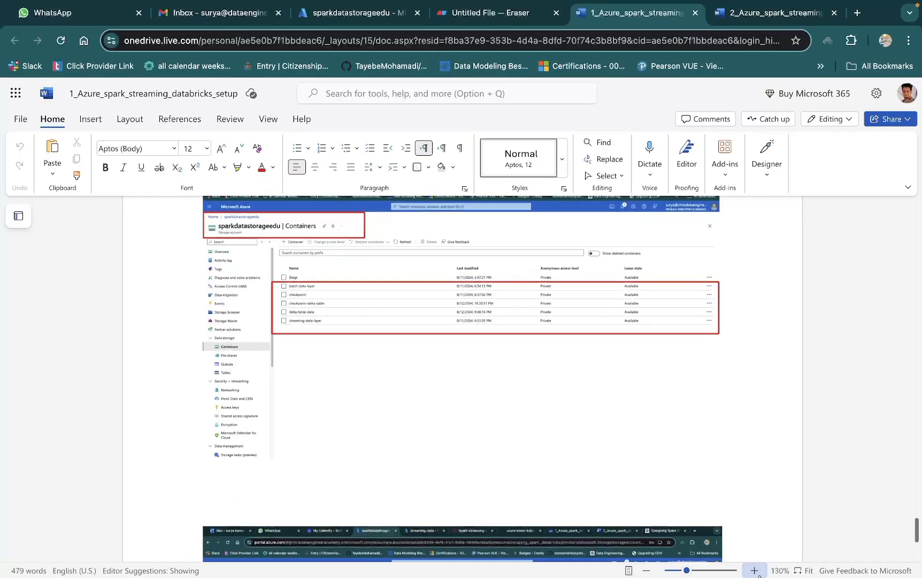
click(755, 570)
click(755, 570)
click(755, 570)
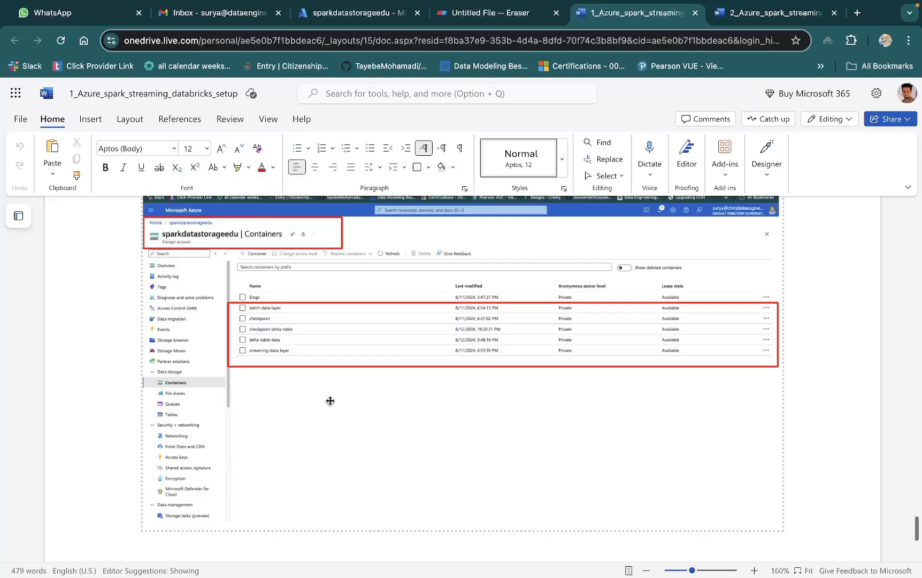
Switch to the Azure portal and create a container named batch-data-layer in the sparkdatastorageedu storage account
key(super+Tab)
key(super+Tab)
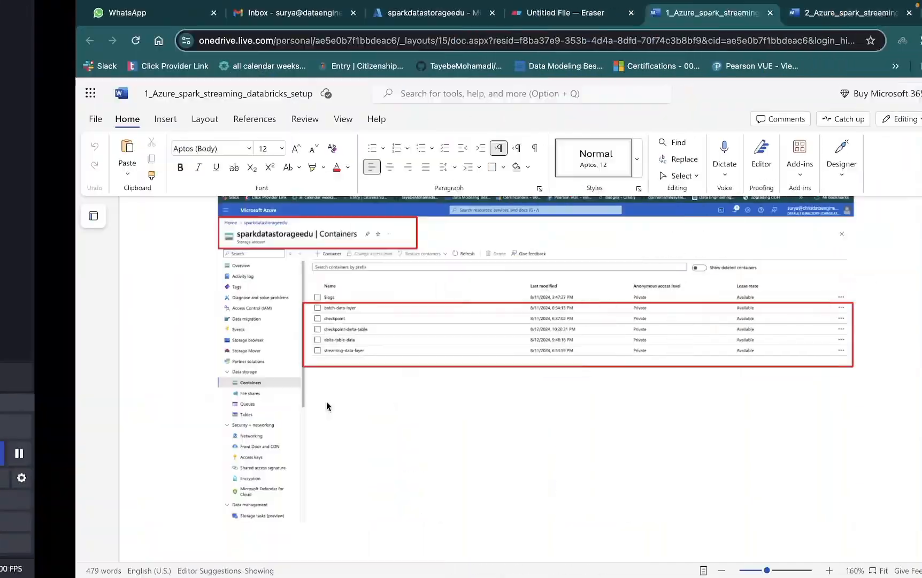
click(357, 17)
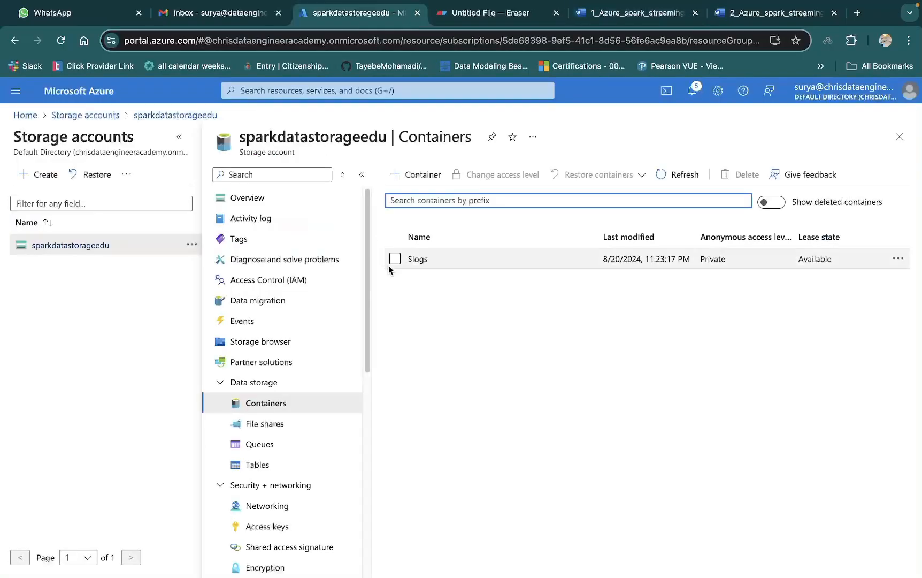
click(417, 177)
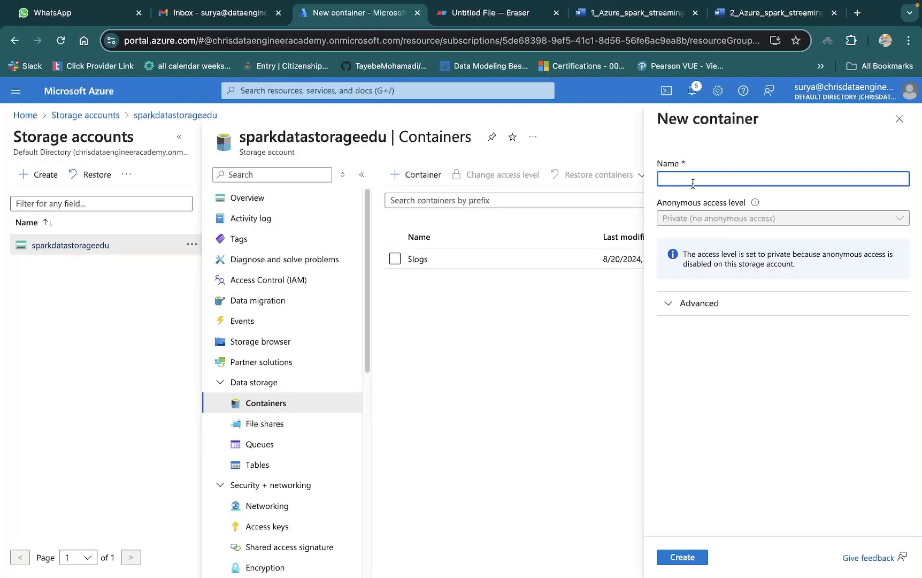
text(batch-)
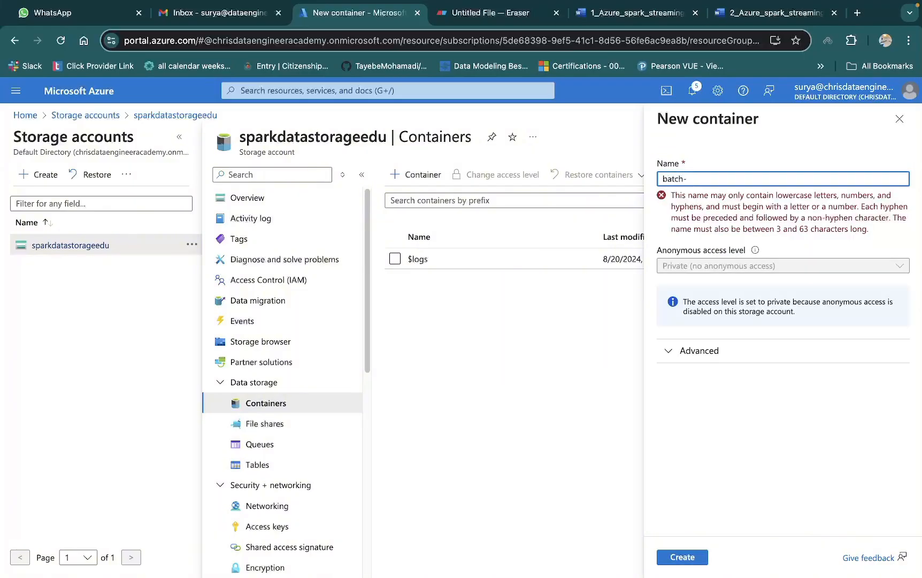
text(data-la)
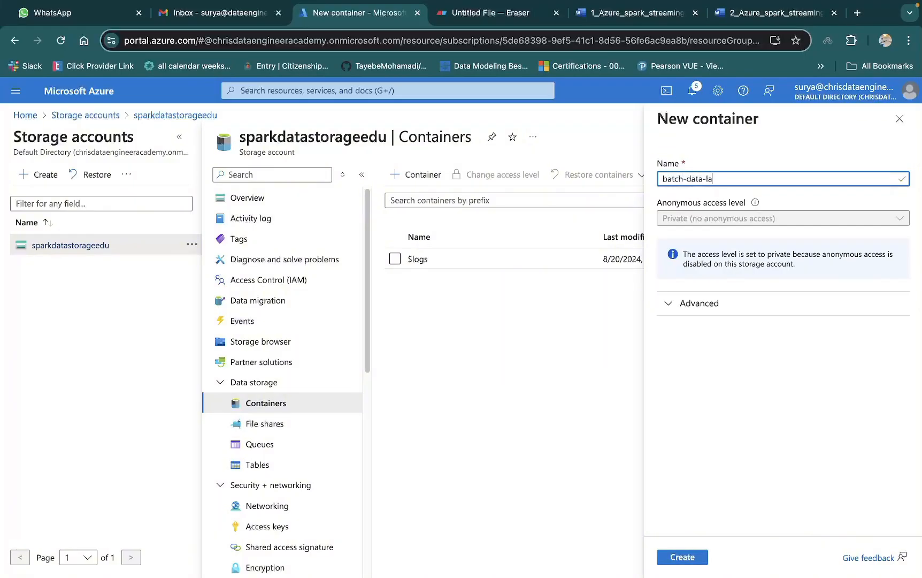
text(yer)
click(686, 557)
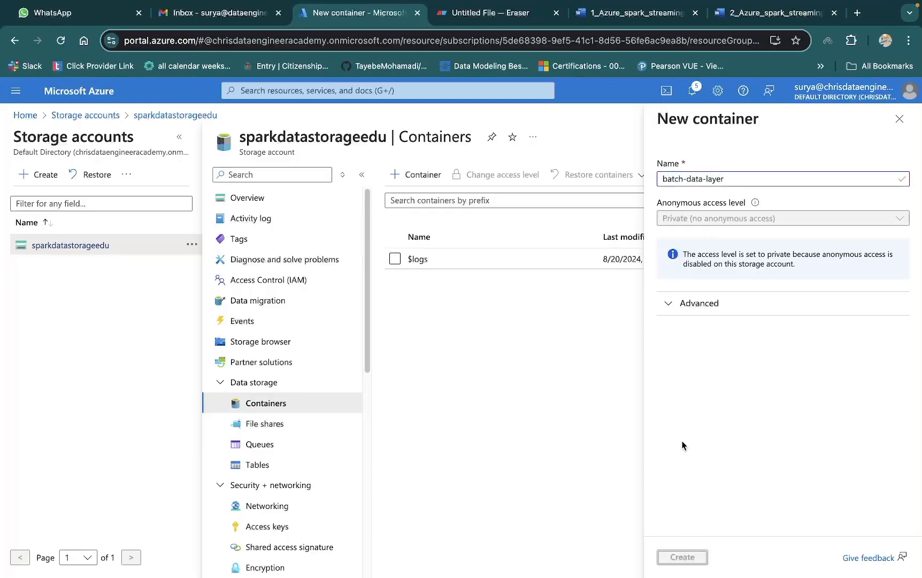
Create a container named streaming-data-layer in the sparkdatastorageedu storage account
click(422, 176)
text(st)
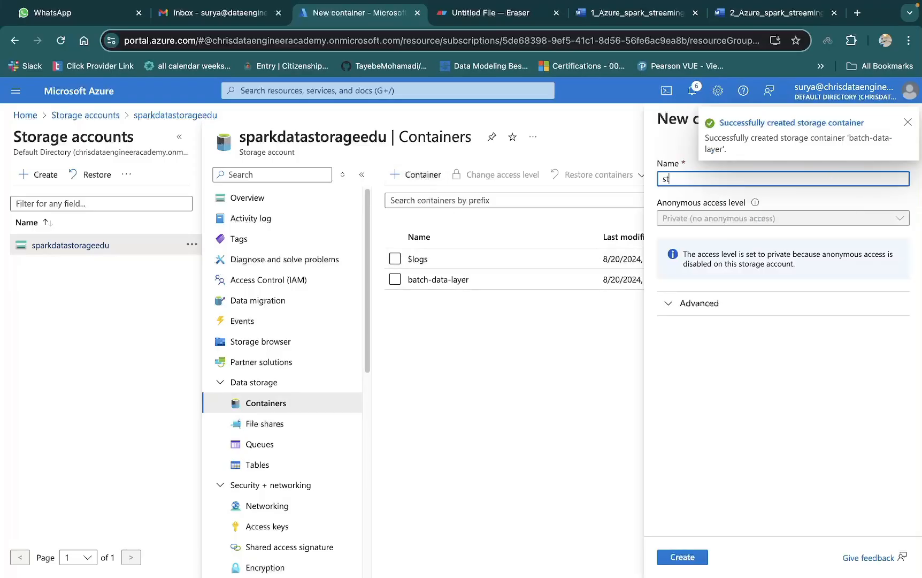
text(reaming)
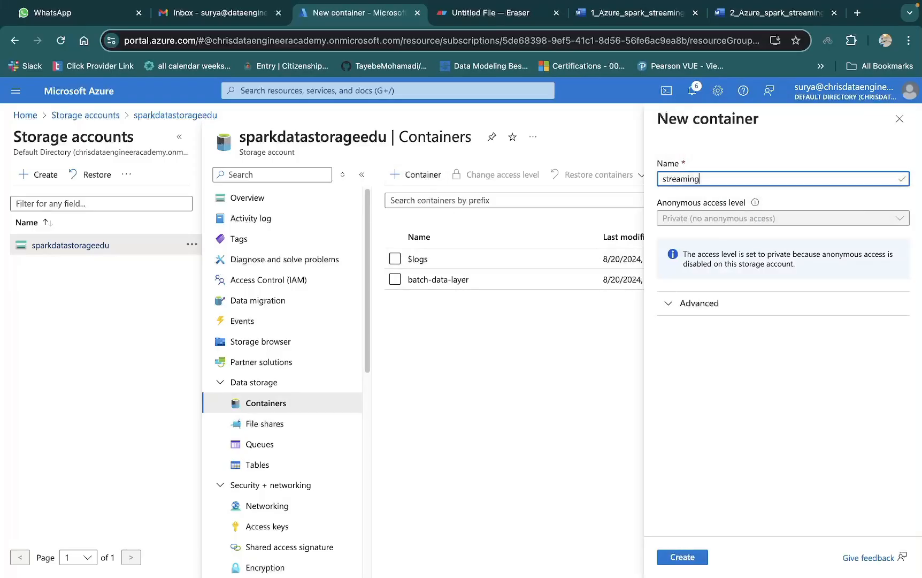
text(-data-layeer)
key(BackSpace)
key(BackSpace)
click(675, 559)
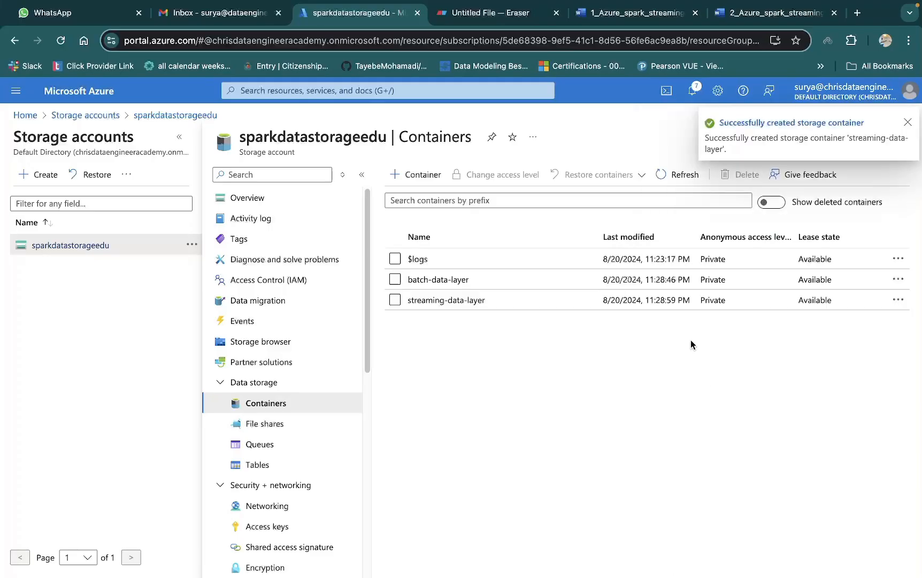
Add a container named delta-table-layer to the sparkdatastorageedu storage account
click(411, 180)
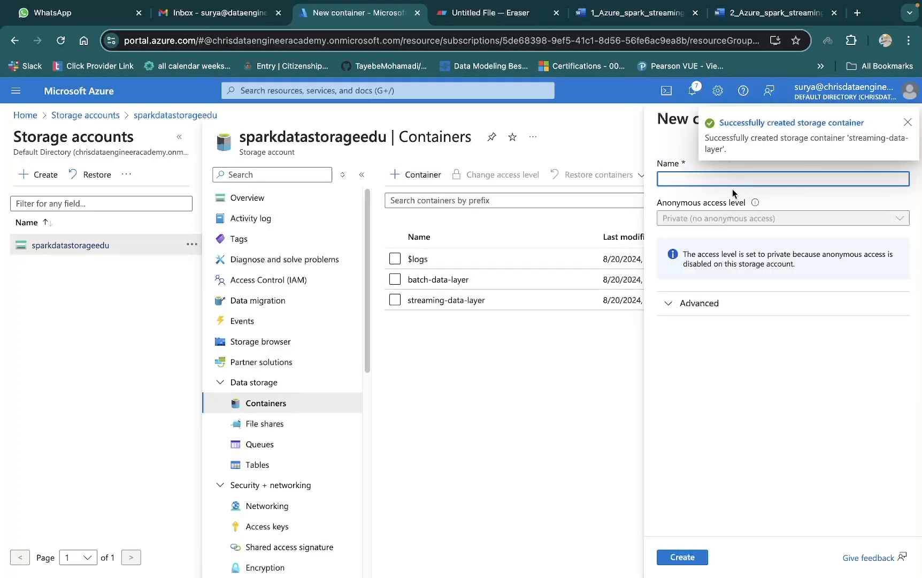
text(delta-table)
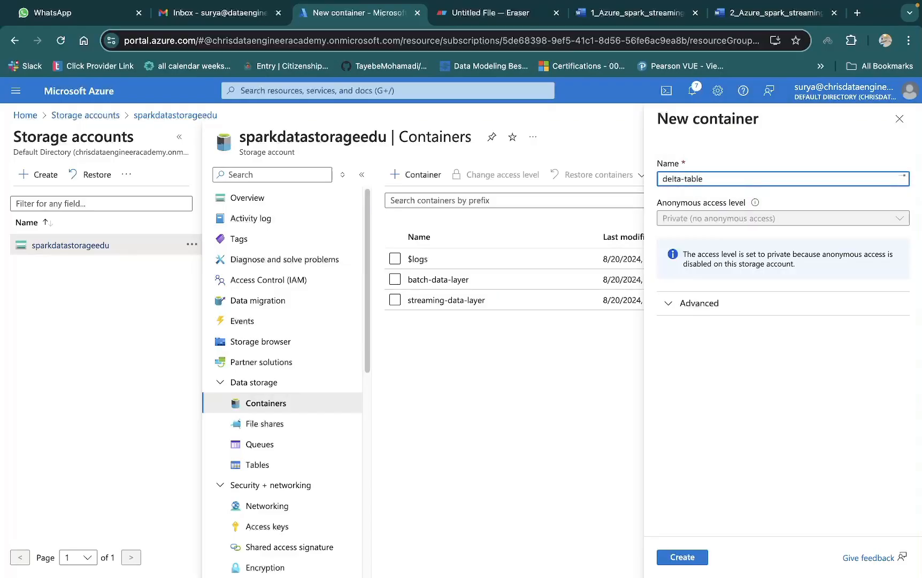
text(-later)
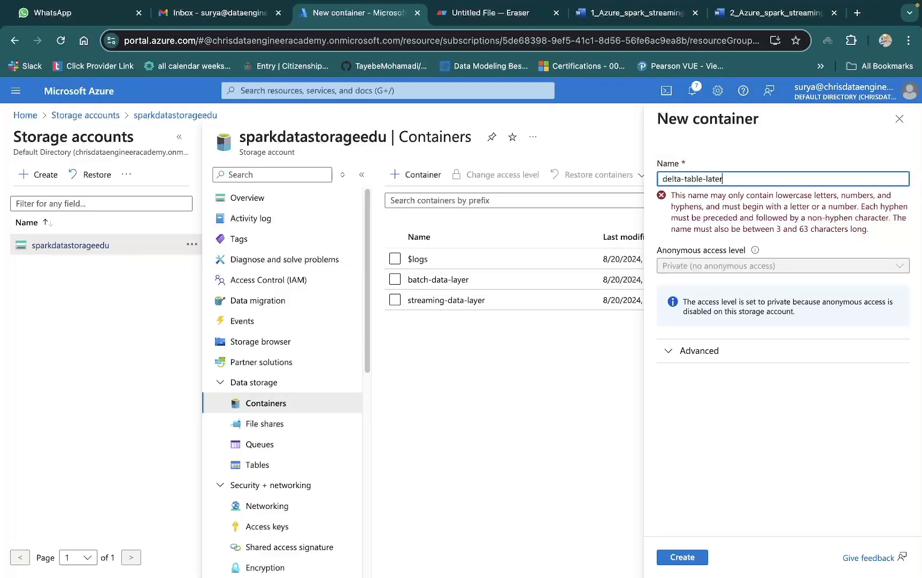
key(BackSpace)
key(BackSpace)
key(BackSpace)
text(yer)
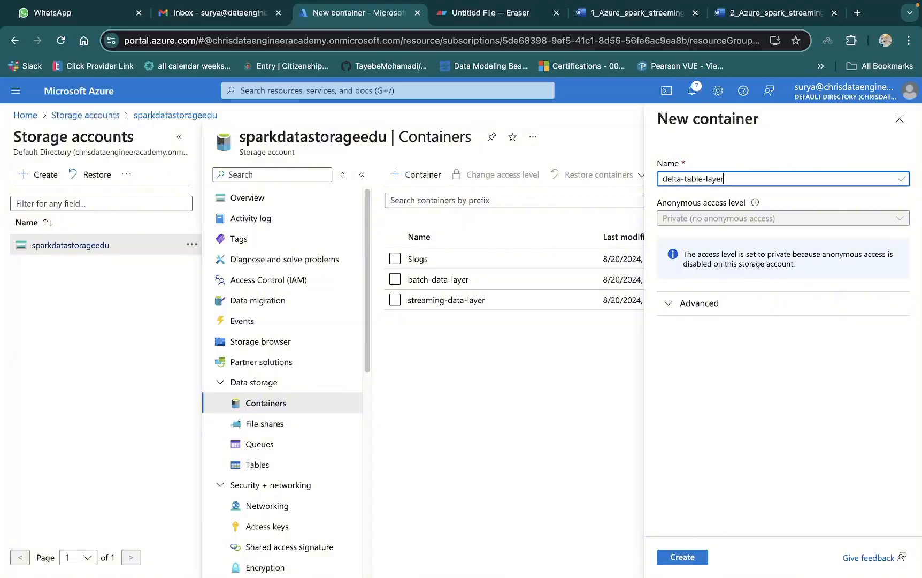
click(675, 558)
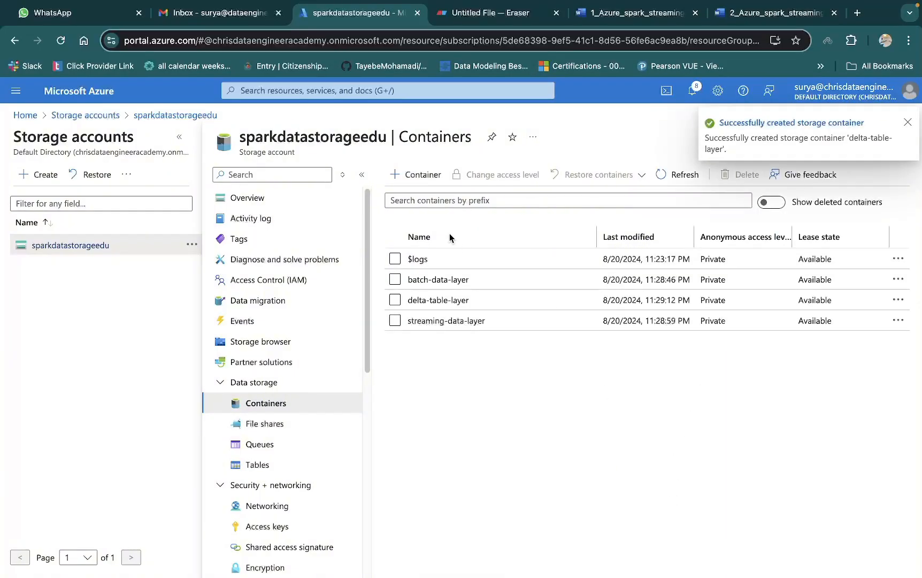
Create a checkpoint container named checkpoint-dir in the sparkdatastorageedu storage account
click(417, 175)
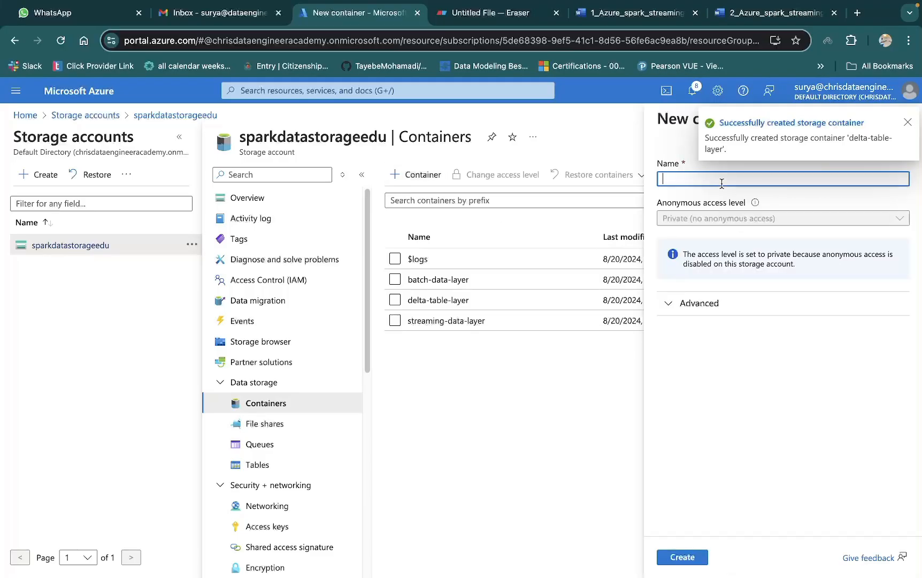
text(checkpoint)
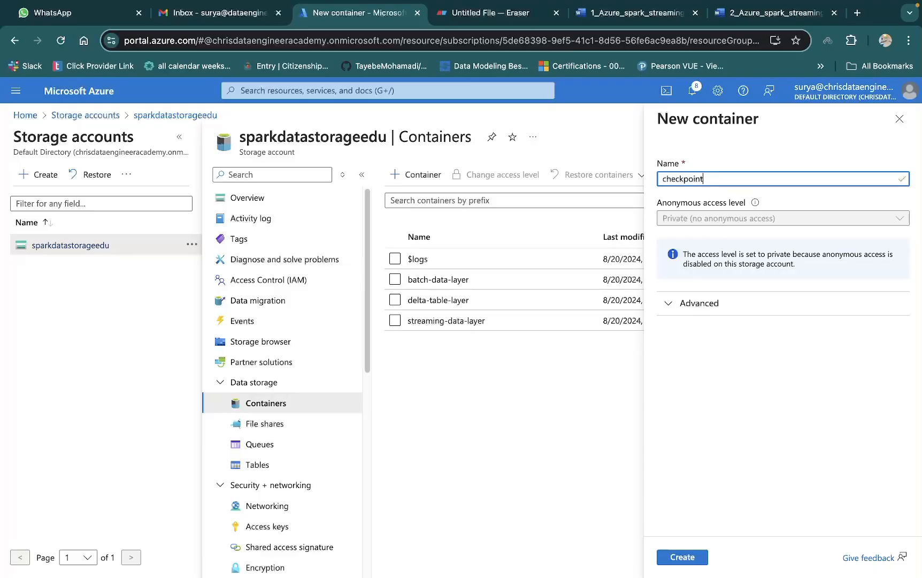
text(-dir)
click(695, 559)
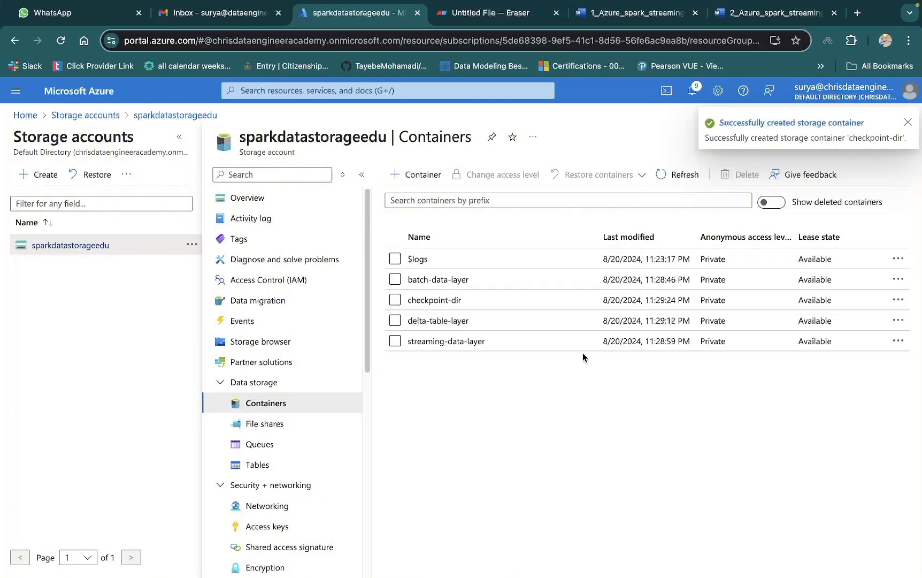
Create a container named checkpoint-delta-dir for the delta checkpoints in the sparkdatastorageedu storage account
click(393, 174)
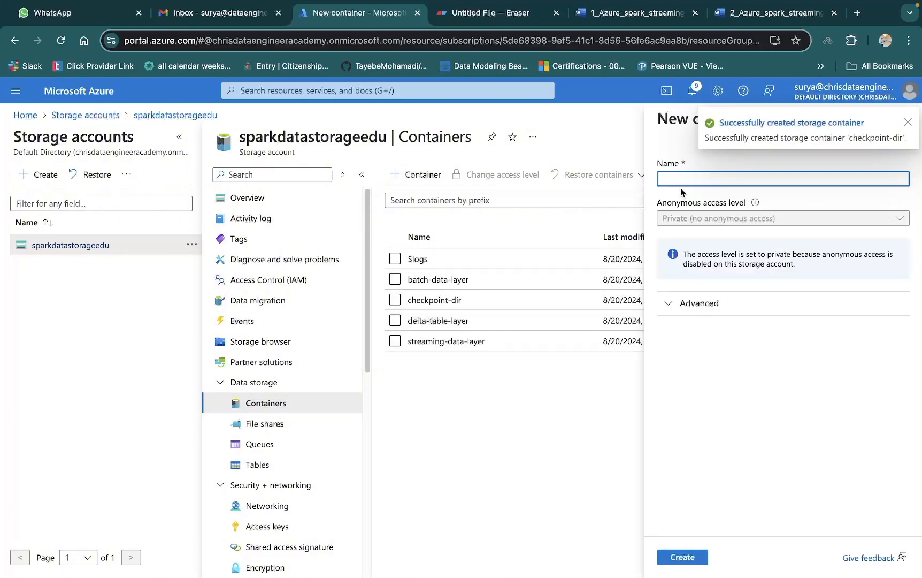
text(checkpoint-del)
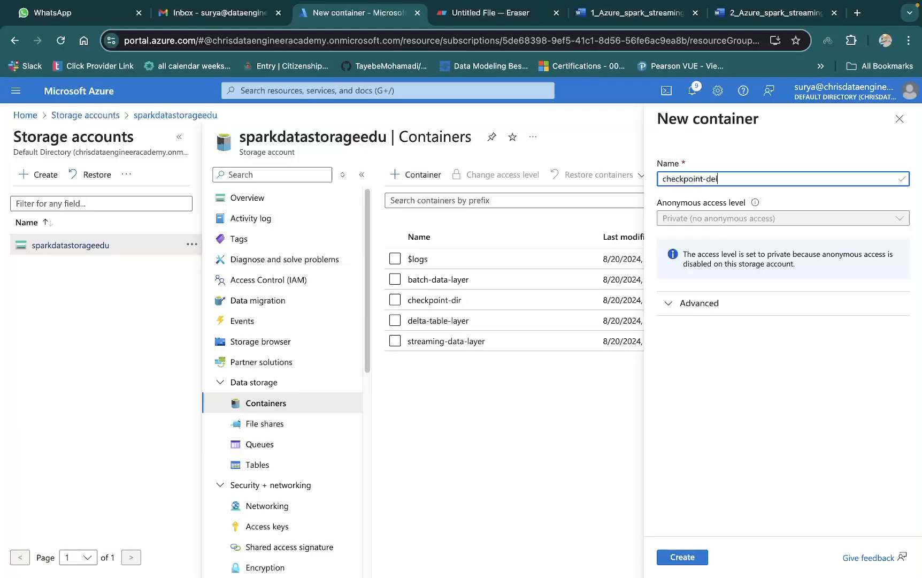
text(ta-dir)
click(679, 557)
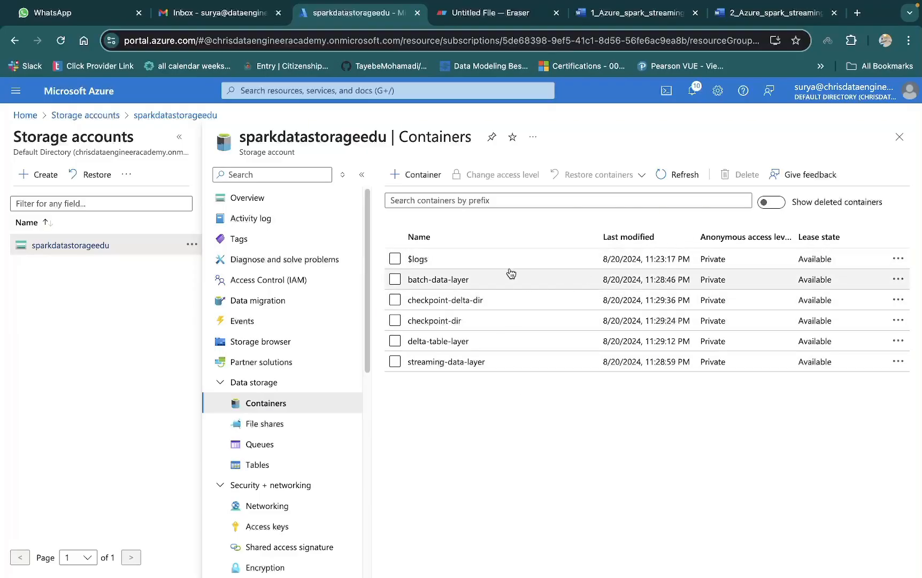
Create a container named checkpoint-batch-dir for the batch checkpoints in the sparkdatastorageedu storage account
click(402, 175)
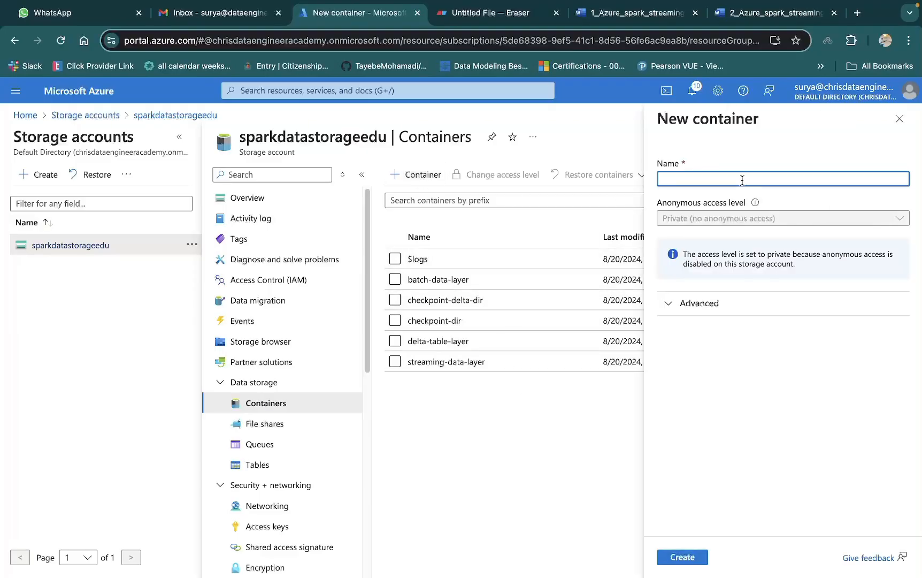
text(checkpoint-batch-dir)
click(672, 559)
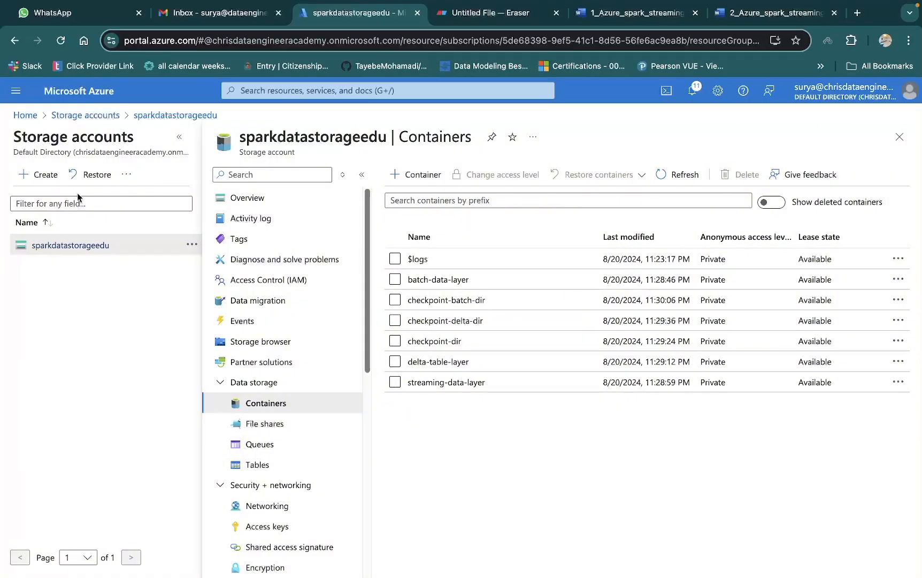
Find the Azure Databricks service through the portal search and start creating a new workspace
click(24, 117)
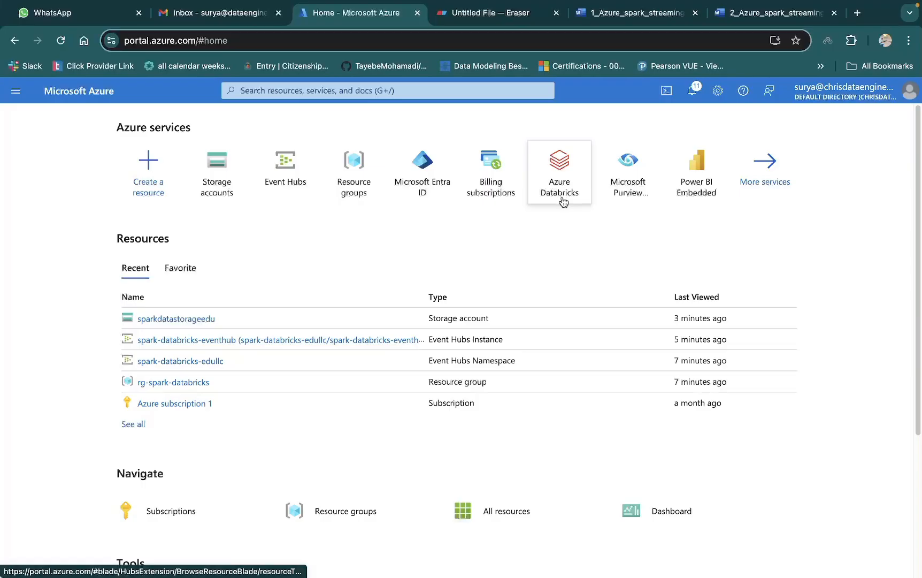
click(352, 92)
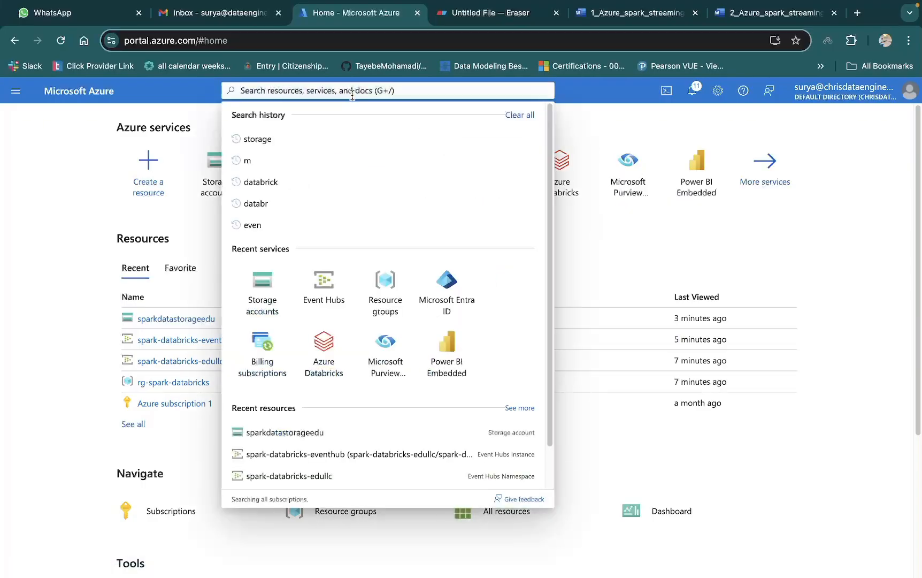
text(data)
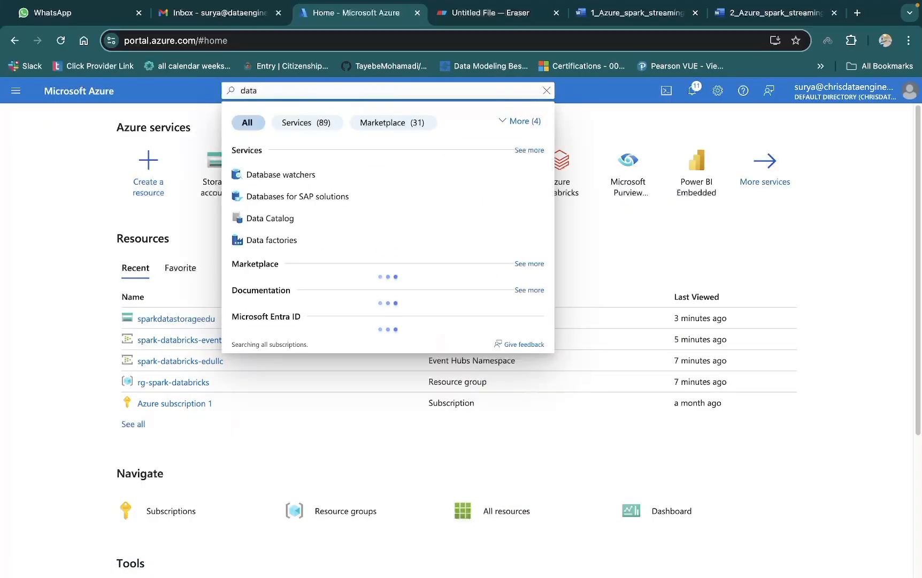
text(br)
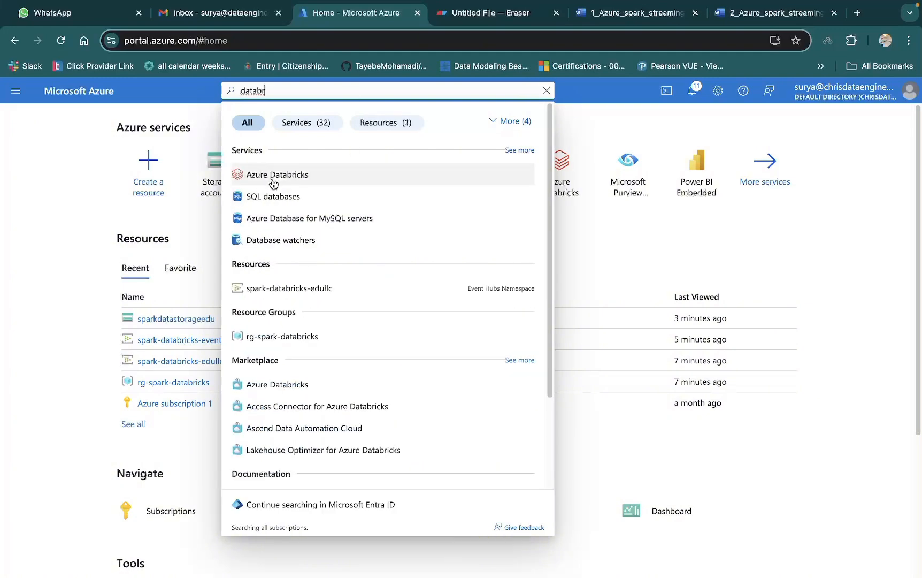
click(273, 183)
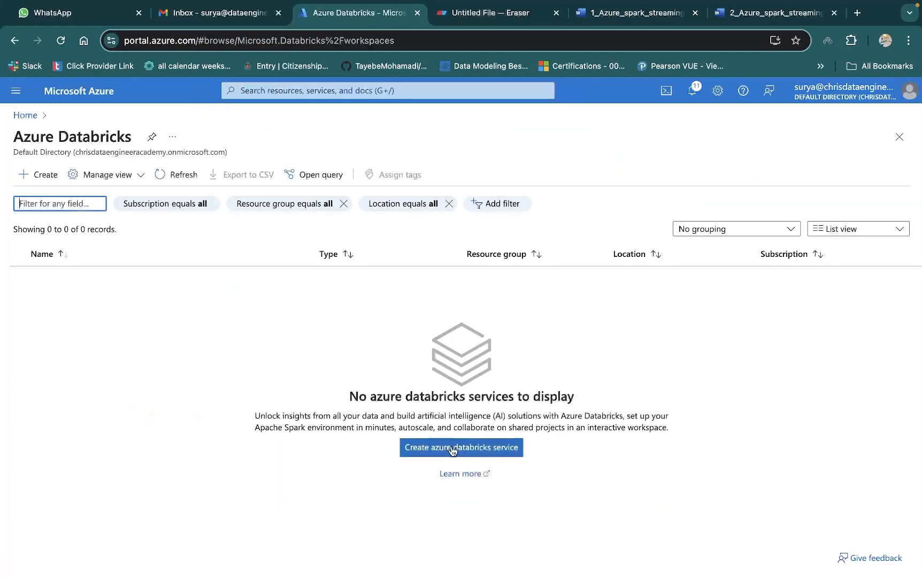
click(453, 449)
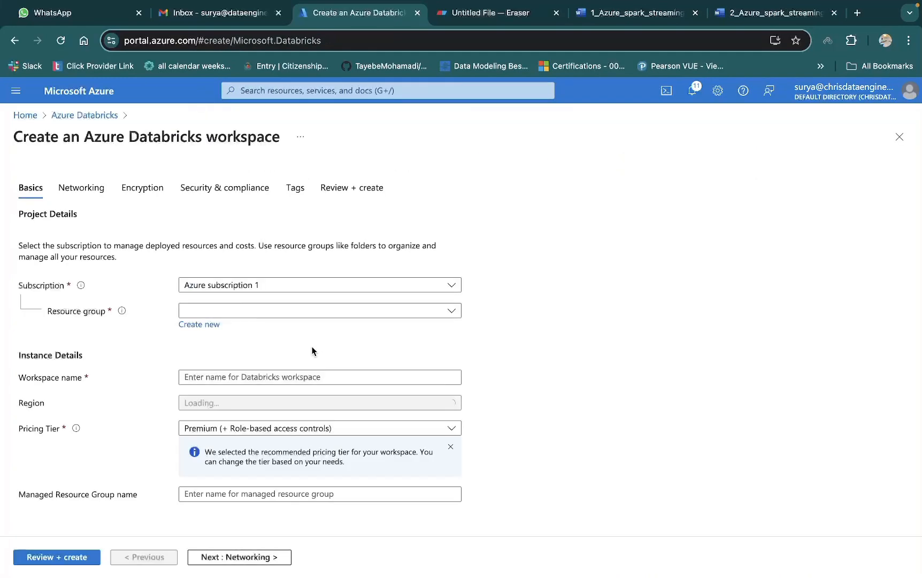
Assign the workspace to the rg-spark-databricks resource group and name it spark-databricks-edullc
click(239, 312)
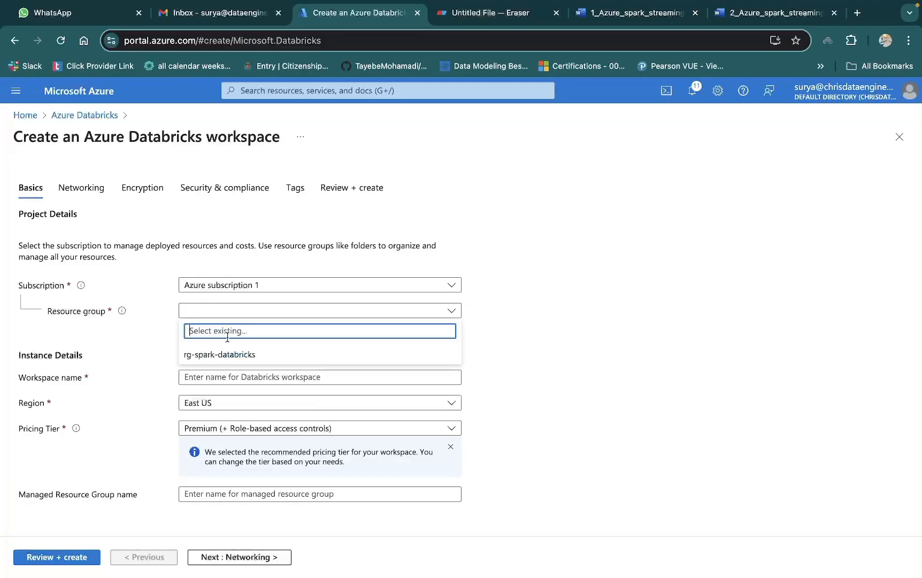
click(232, 355)
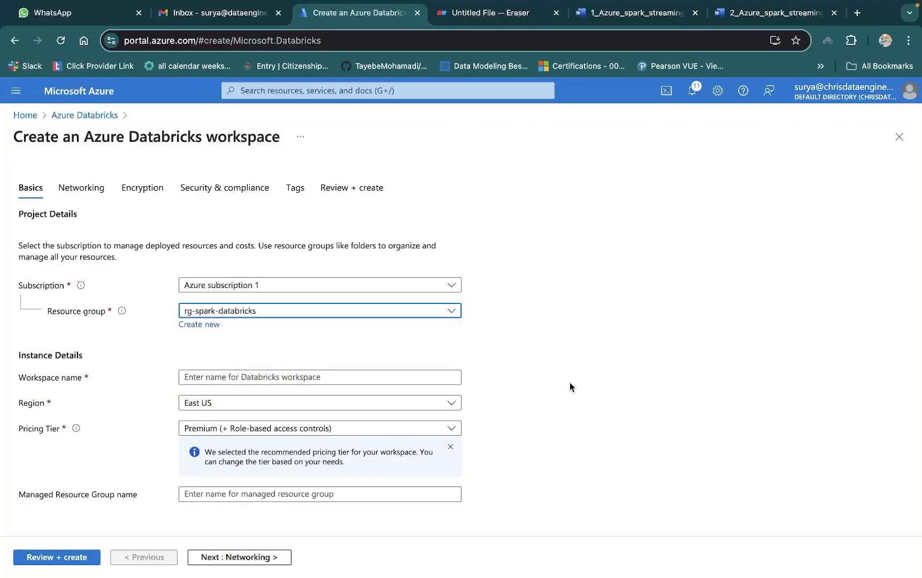
click(296, 375)
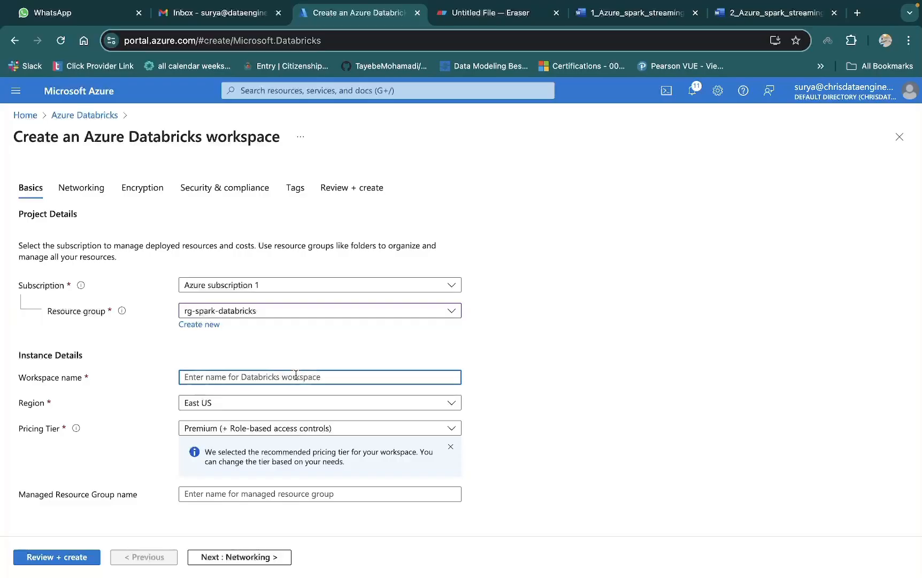
text(spark-d)
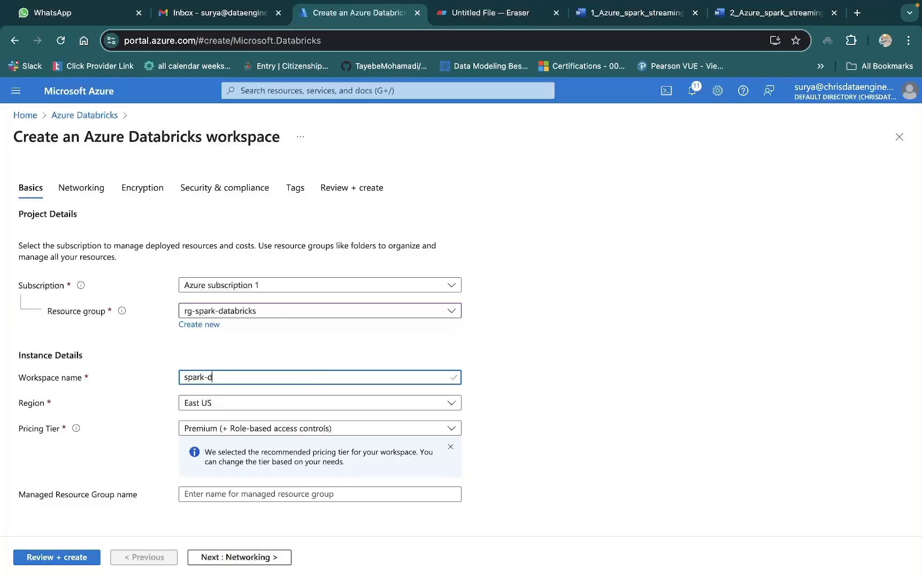
text(atabrciks)
key(BackSpace)
key(BackSpace)
key(BackSpace)
text(icks-edullc)
click(615, 437)
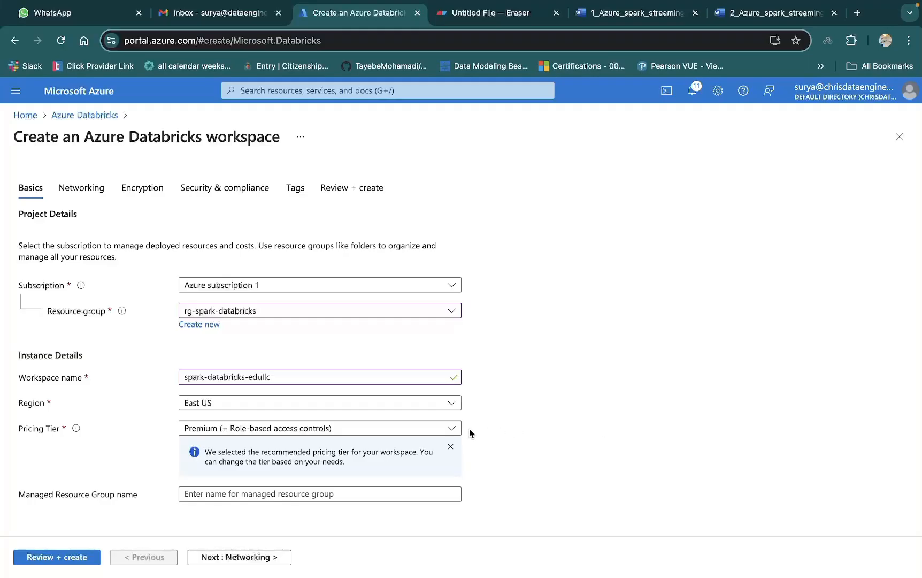
Set the workspace's pricing tier to Standard (Apache Spark, Secure with Microsoft Entra ID), leaving the managed resource group name empty
click(450, 428)
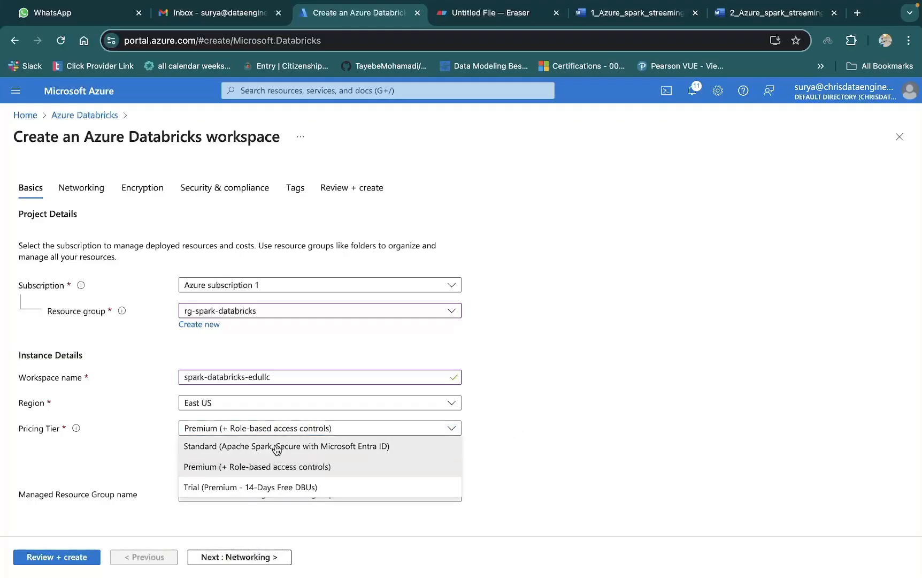
click(331, 446)
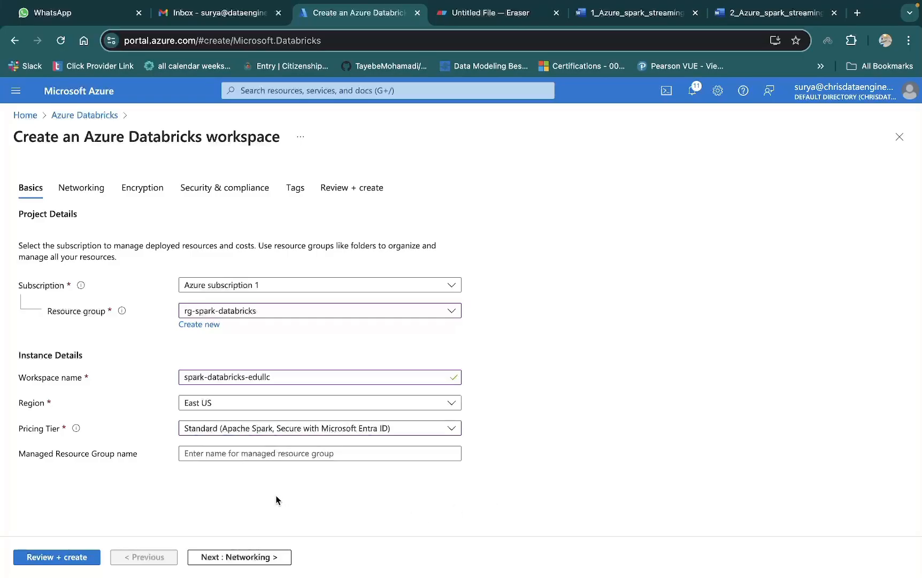
click(229, 454)
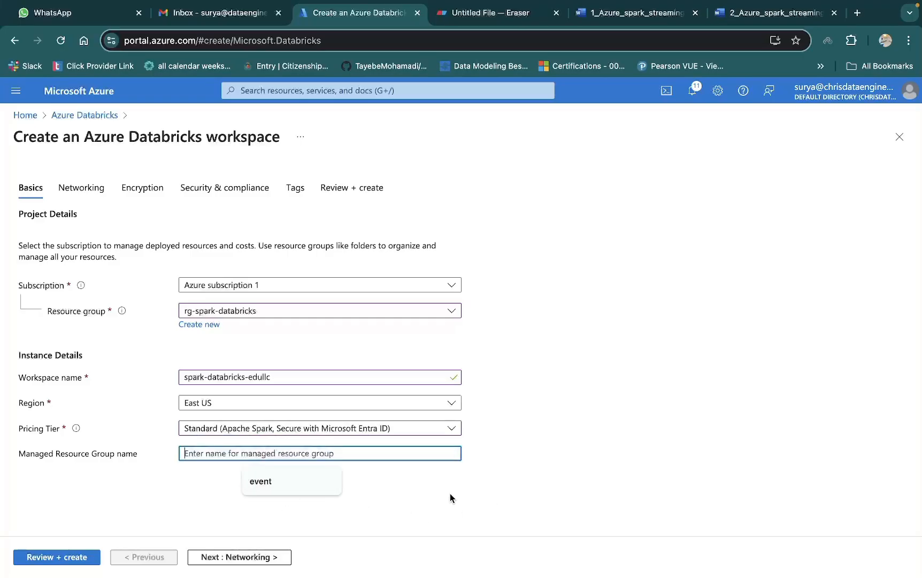
Keep the default networking, encryption, security and tag settings, and deploy the Databricks workspace
click(242, 557)
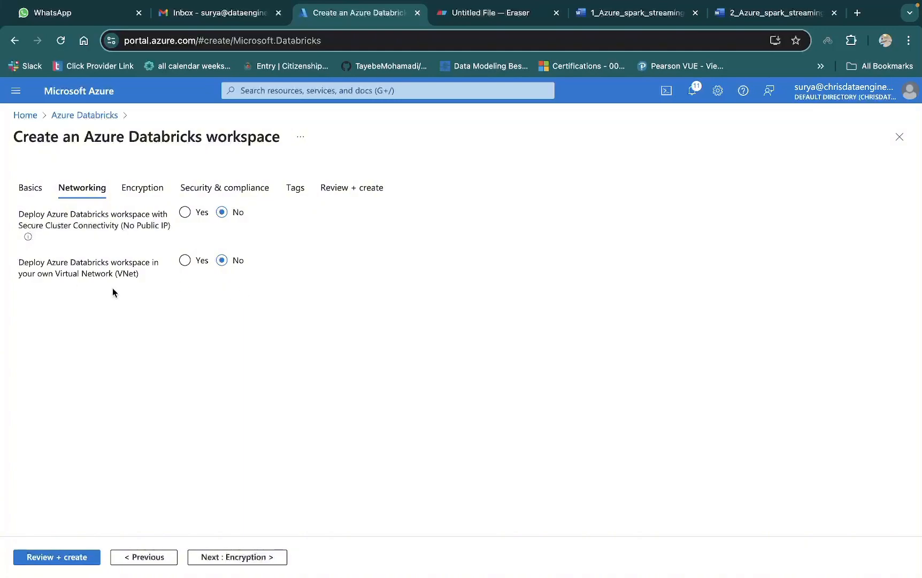
click(237, 556)
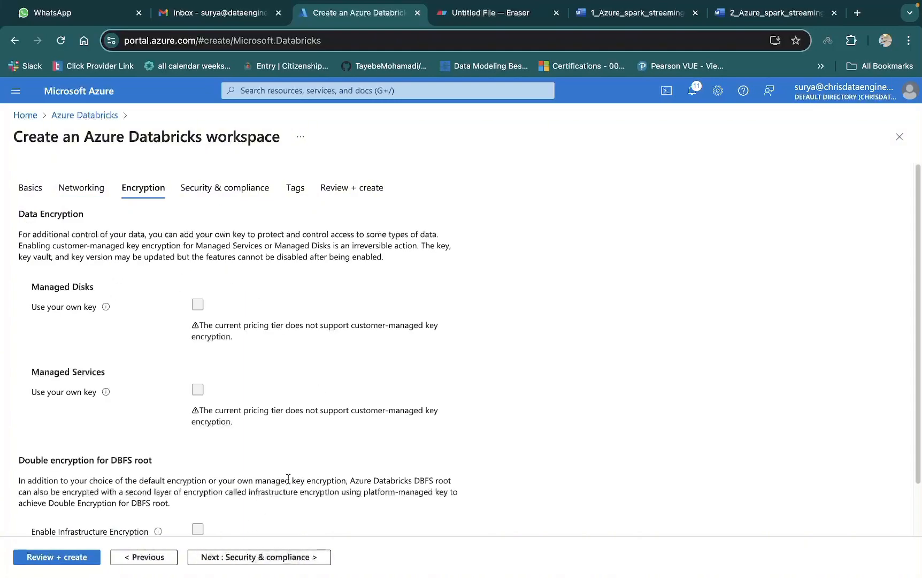
scroll(337, 450, down, 1)
scroll(343, 451, down, 1)
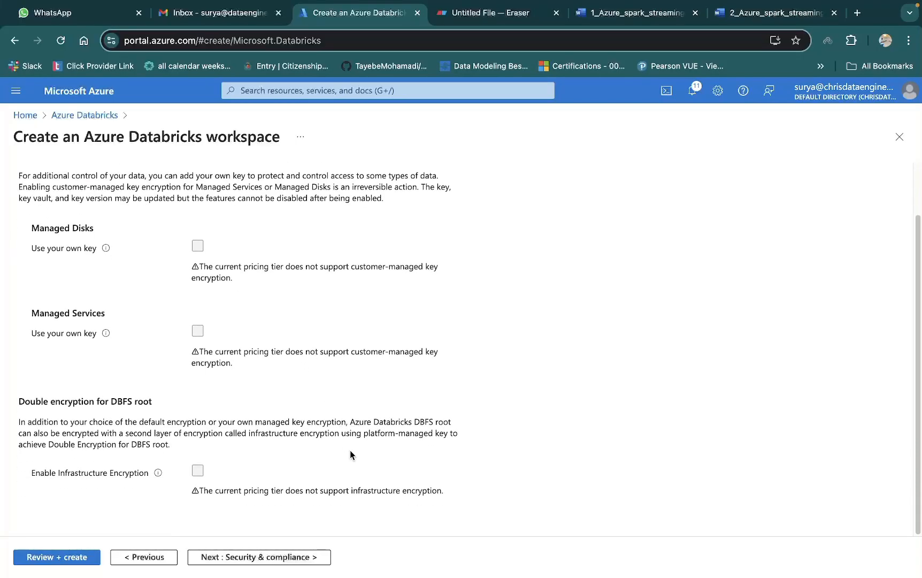
scroll(351, 455, up, 2)
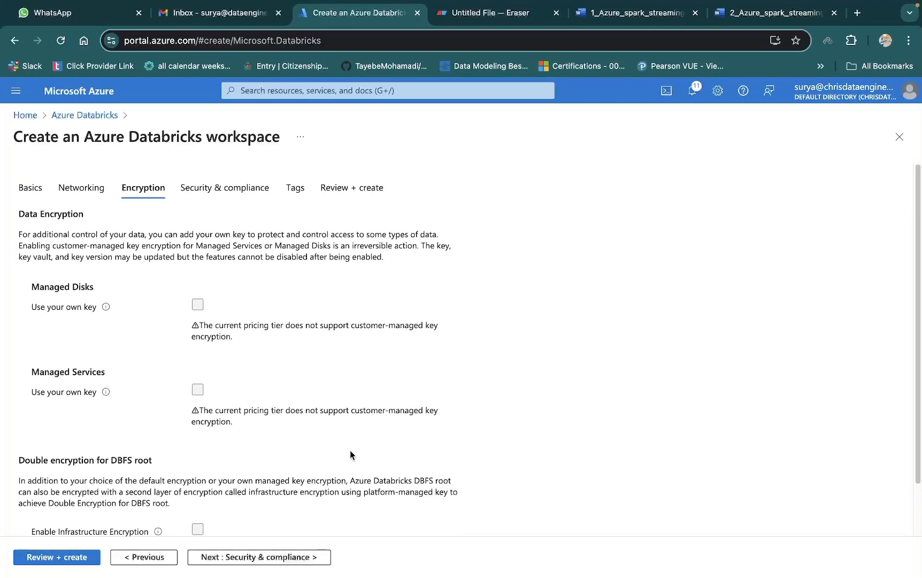
click(276, 559)
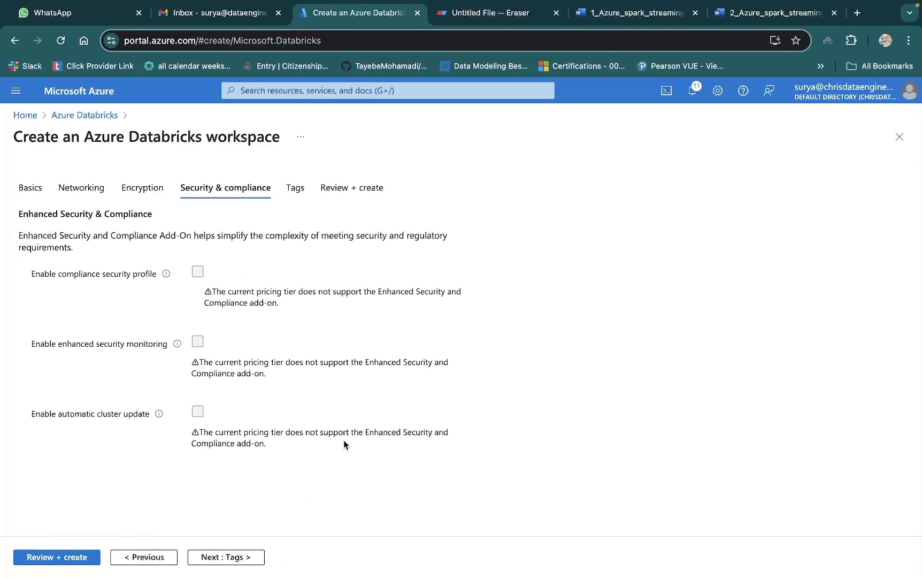
click(238, 557)
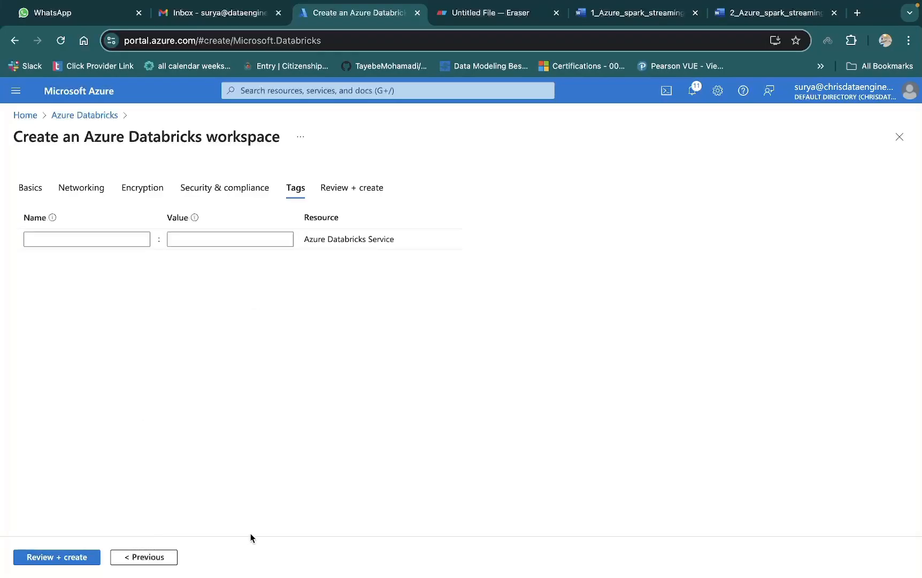
click(72, 558)
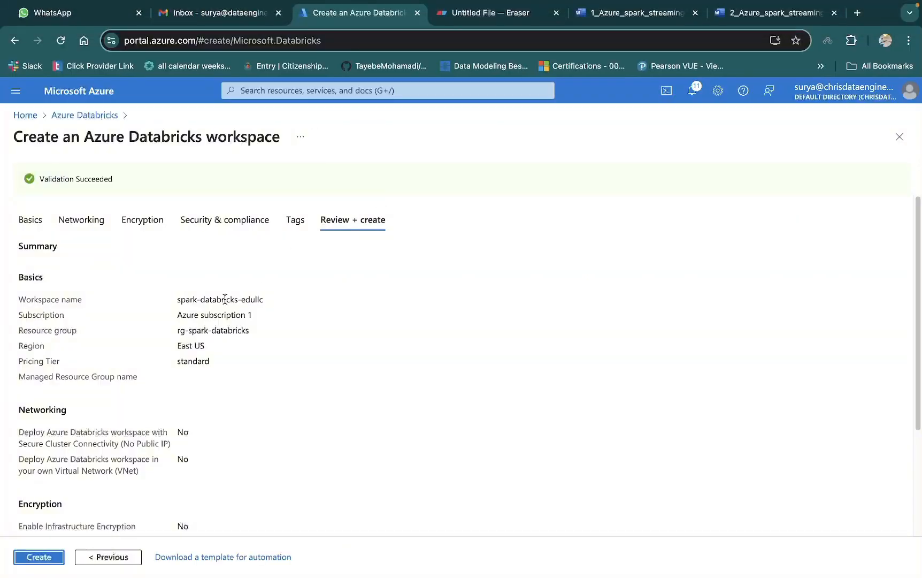
click(48, 558)
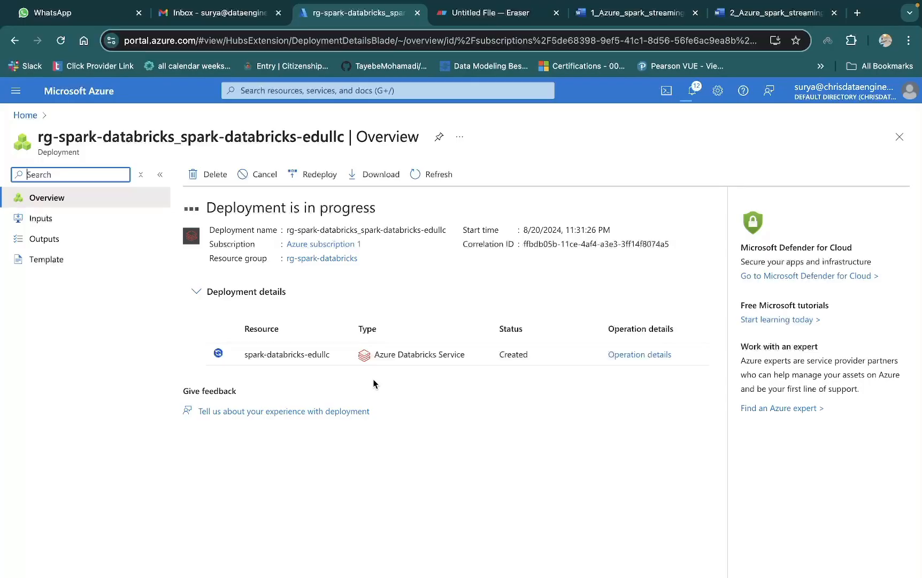
Switch to the 1_Azure_spark_streaming_databricks_setup document in Word and review its Event Hub capture, Databricks workspace and cluster library instructions
click(616, 13)
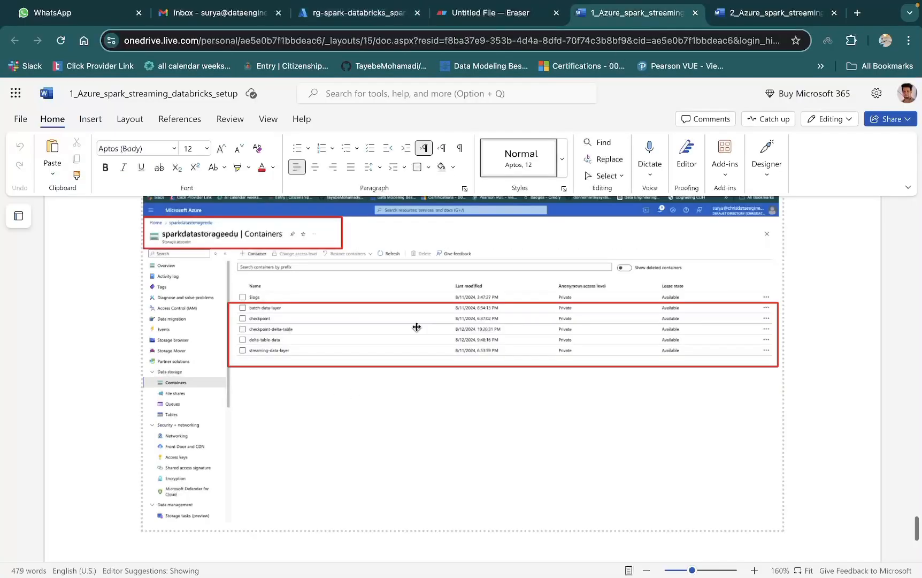
scroll(406, 460, down, 10)
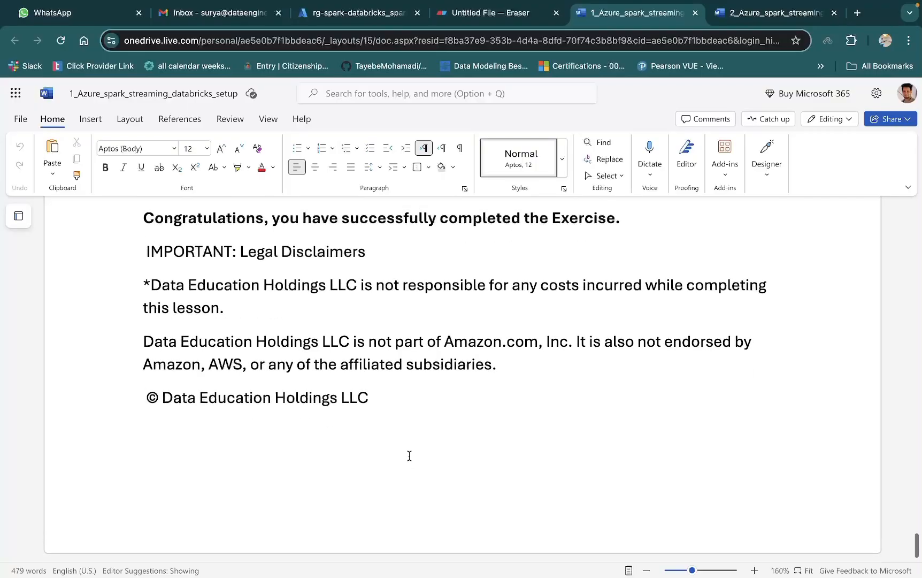
scroll(409, 456, up, 10)
scroll(410, 455, up, 15)
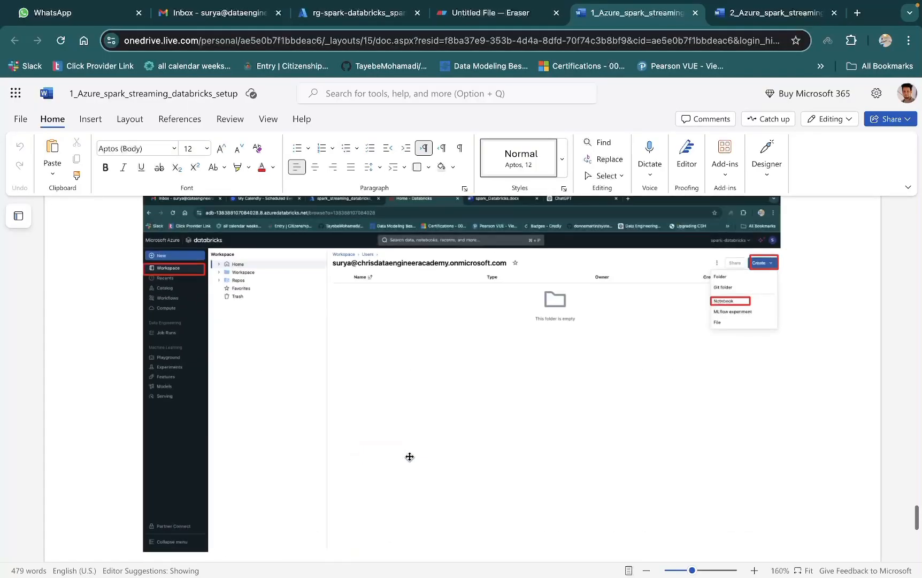
scroll(409, 456, up, 15)
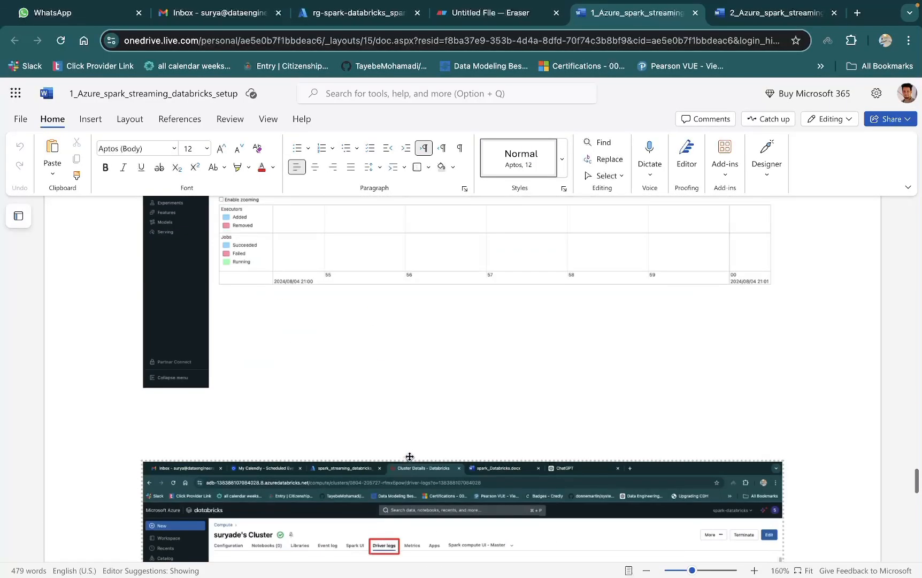
scroll(409, 456, up, 4)
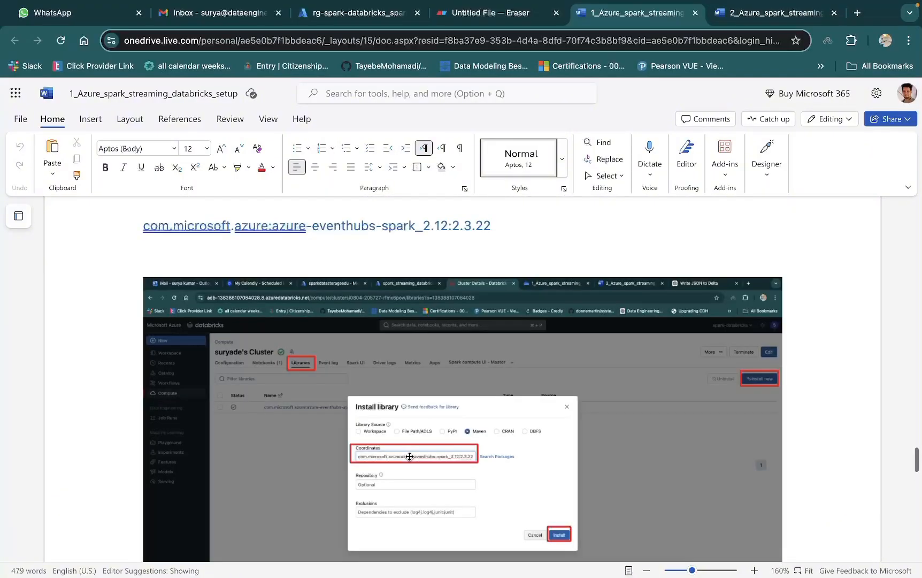
scroll(410, 456, up, 10)
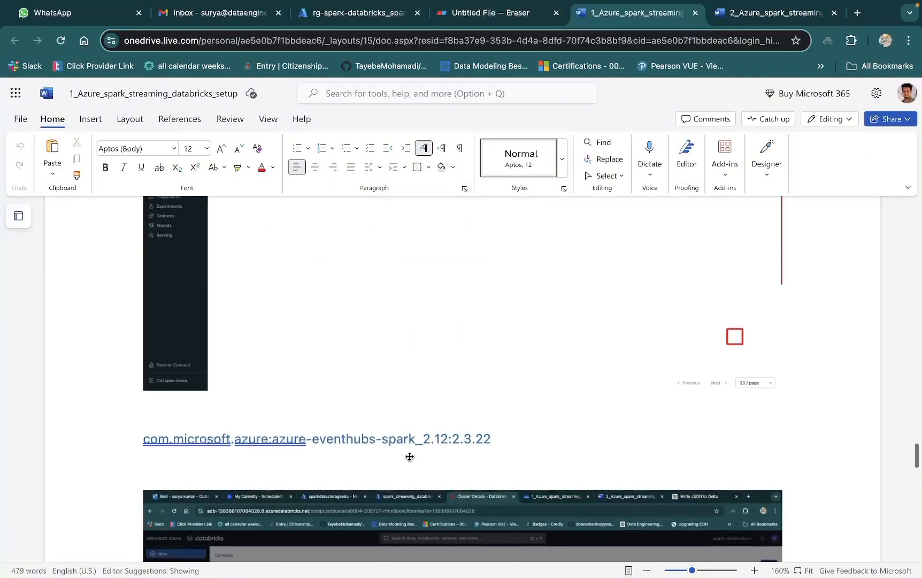
scroll(409, 457, up, 15)
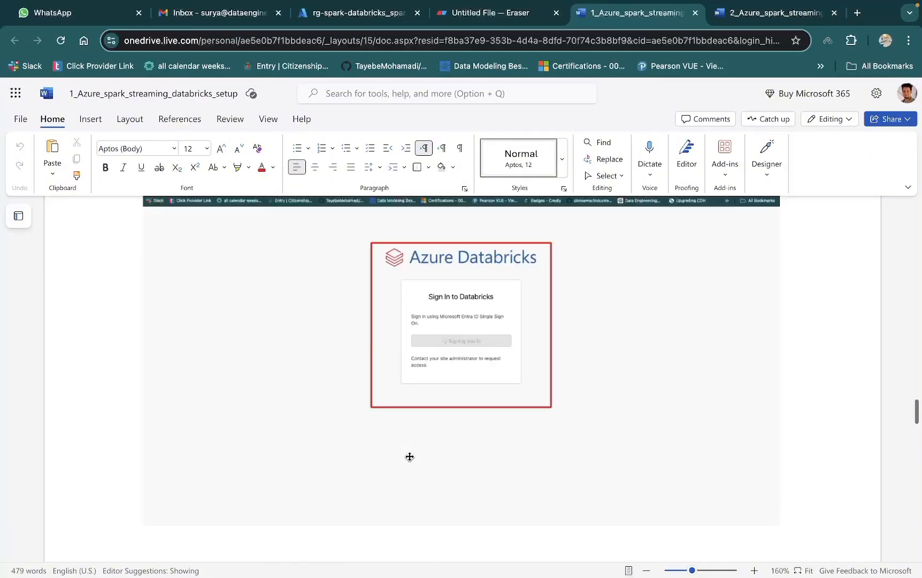
scroll(409, 457, up, 15)
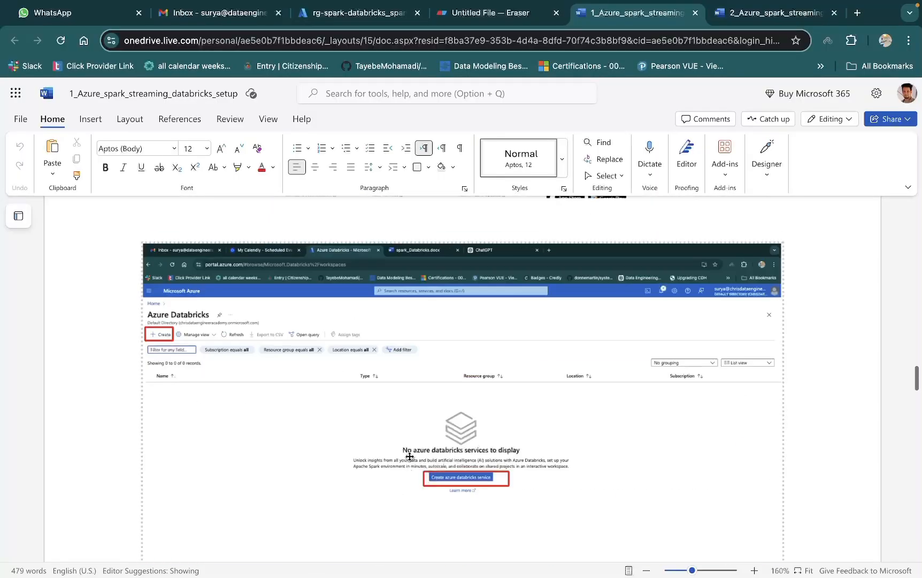
scroll(409, 456, up, 15)
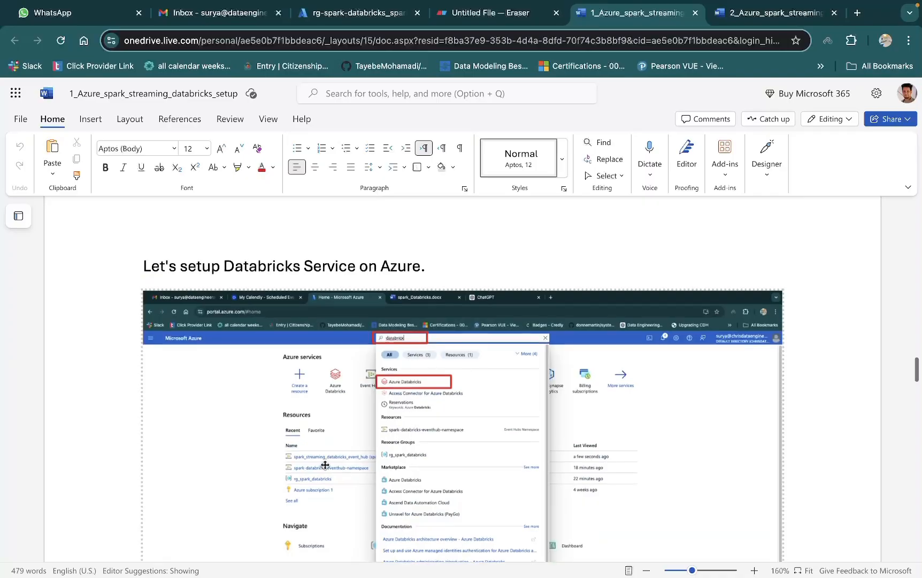
scroll(410, 456, up, 10)
scroll(361, 463, up, 8)
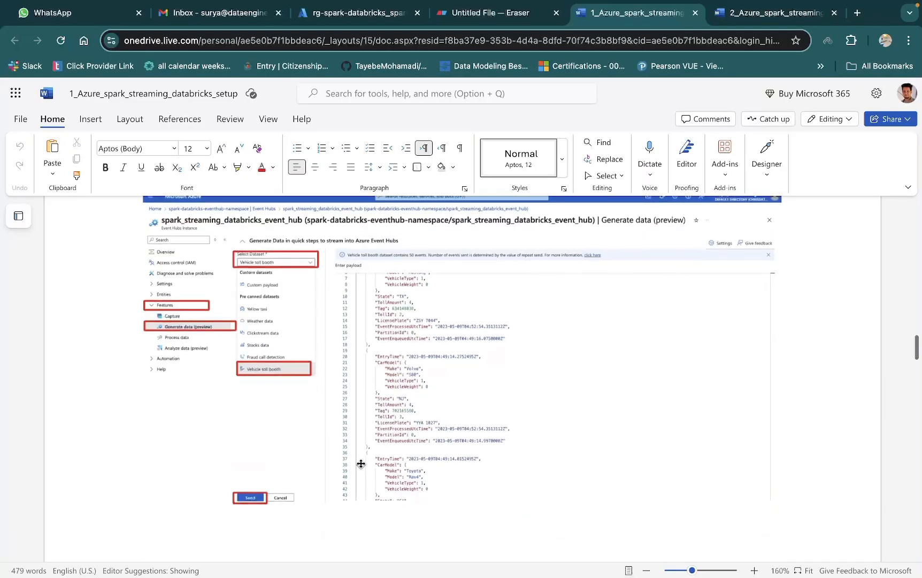
scroll(361, 464, down, 5)
scroll(361, 463, down, 10)
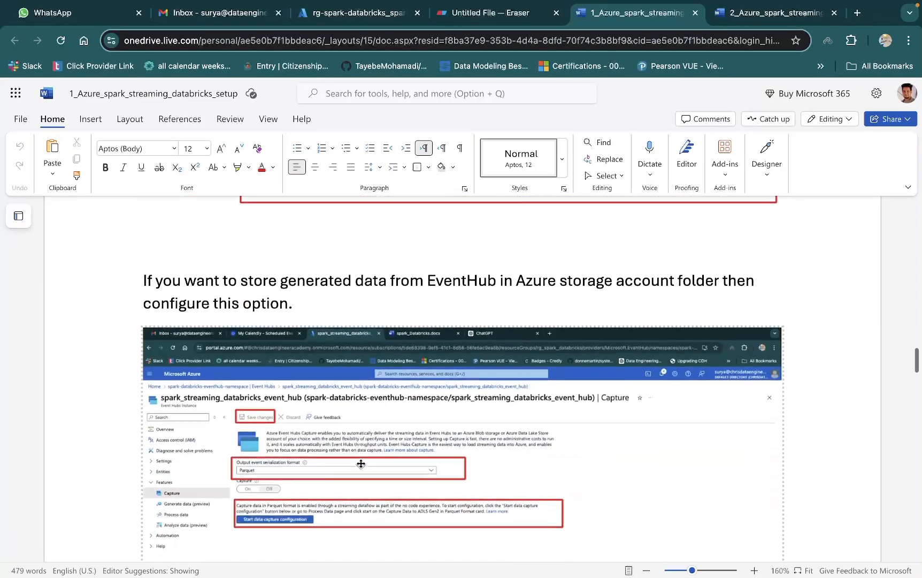
scroll(361, 467, down, 15)
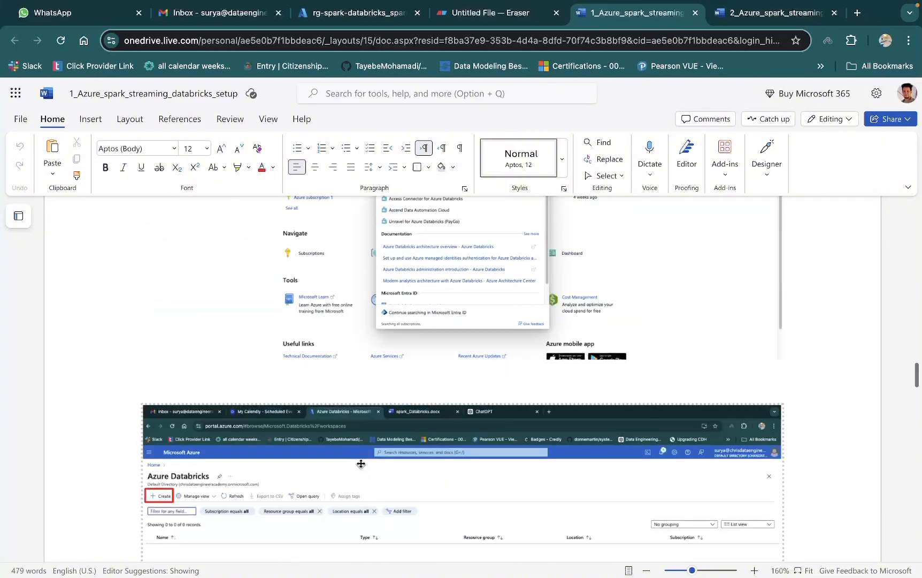
scroll(361, 463, down, 10)
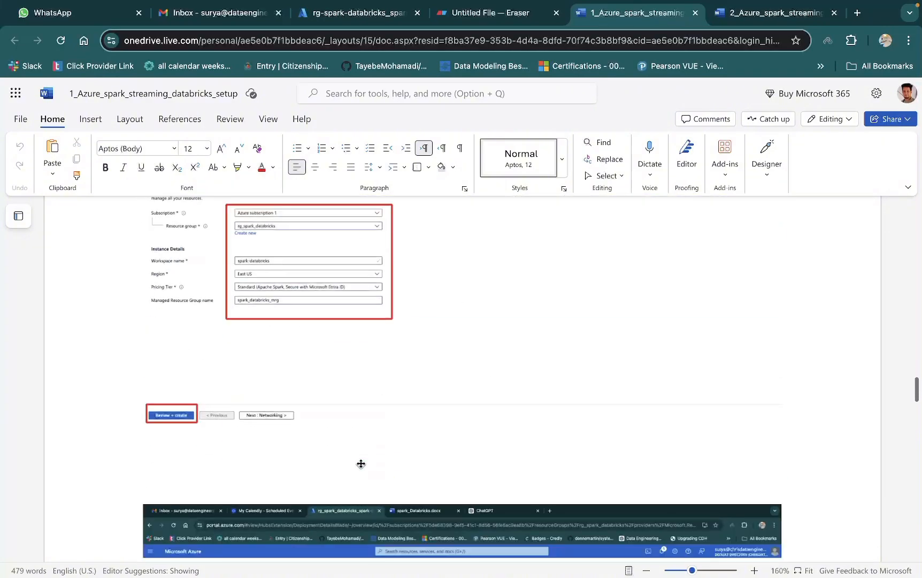
Review the document's instructions for launching the Databricks workspace, configuring a single-node cluster and sending its logs to DBFS
scroll(361, 463, down, 20)
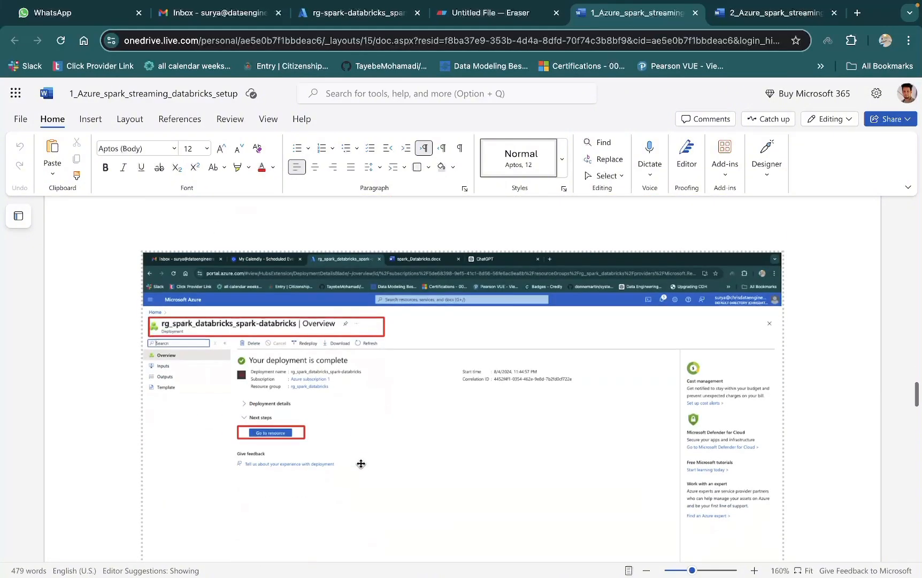
scroll(361, 464, down, 1)
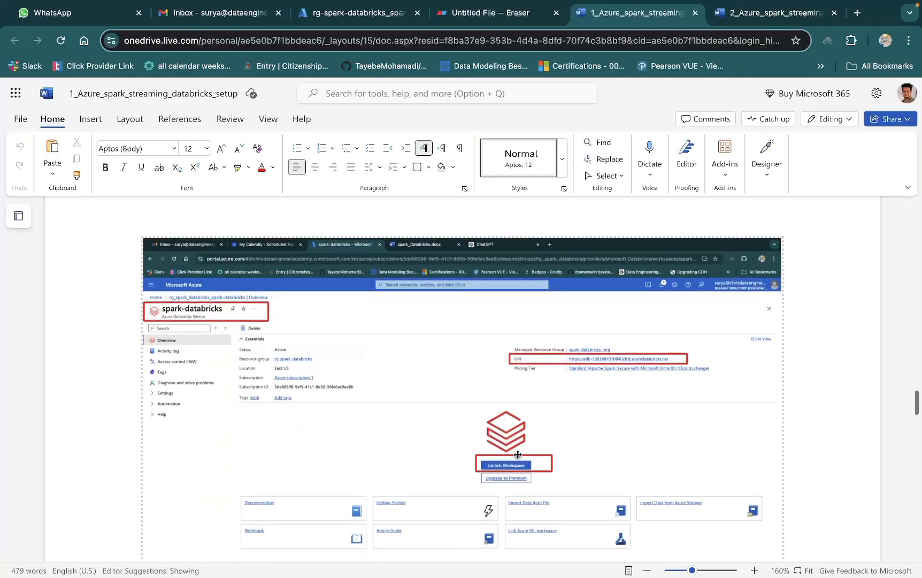
scroll(398, 466, down, 15)
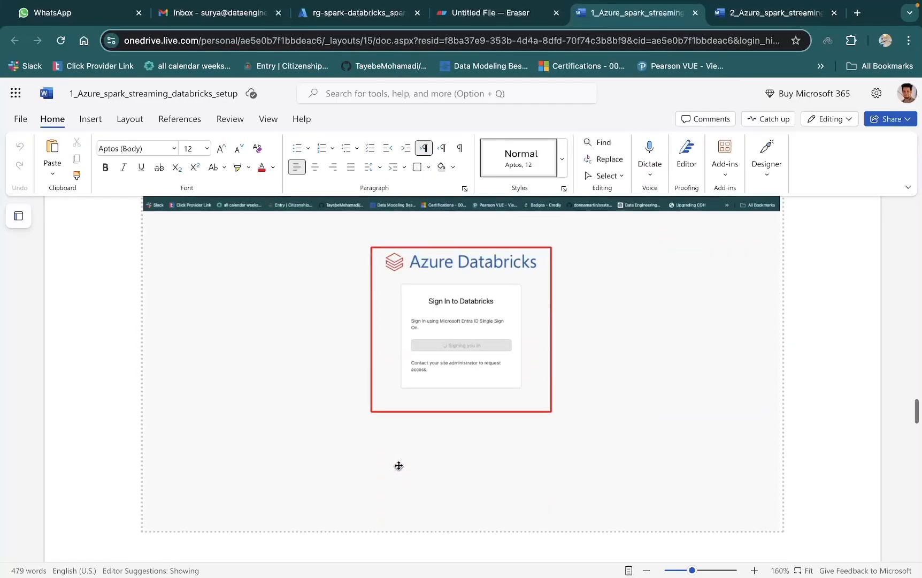
scroll(399, 465, up, 3)
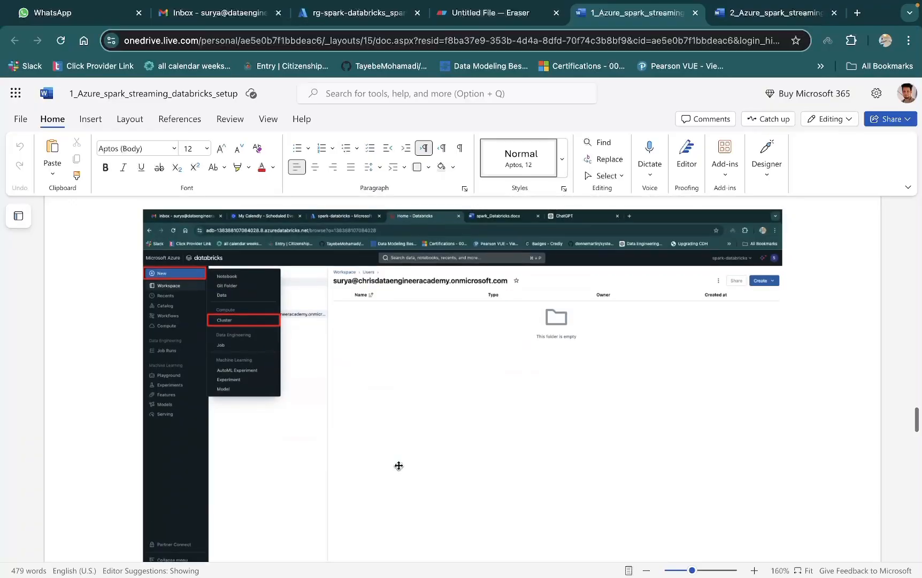
scroll(398, 465, down, 20)
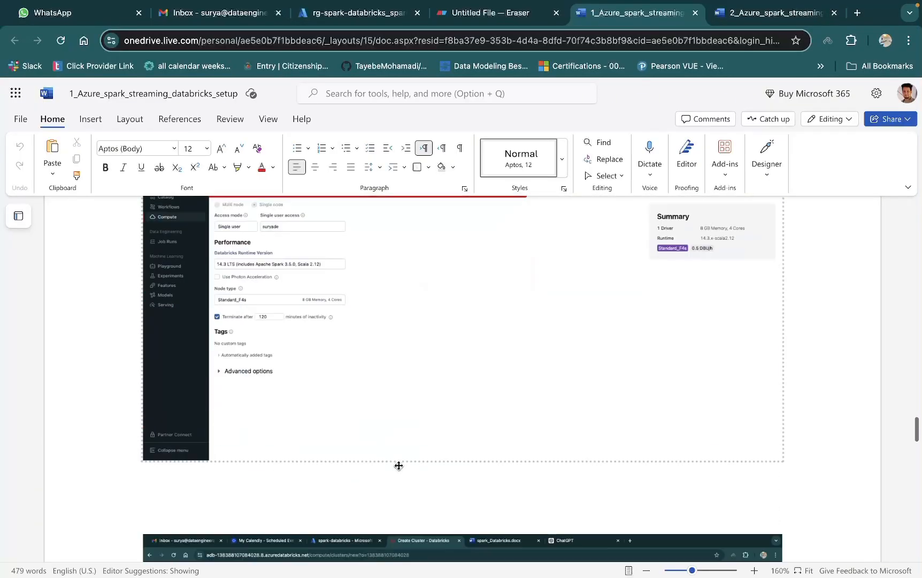
scroll(399, 465, down, 3)
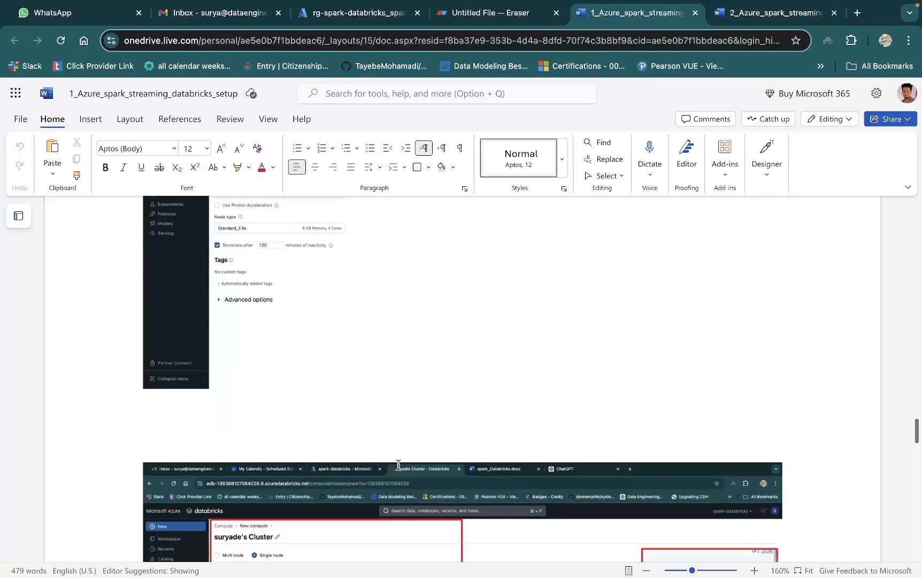
scroll(398, 465, up, 6)
scroll(475, 481, down, 5)
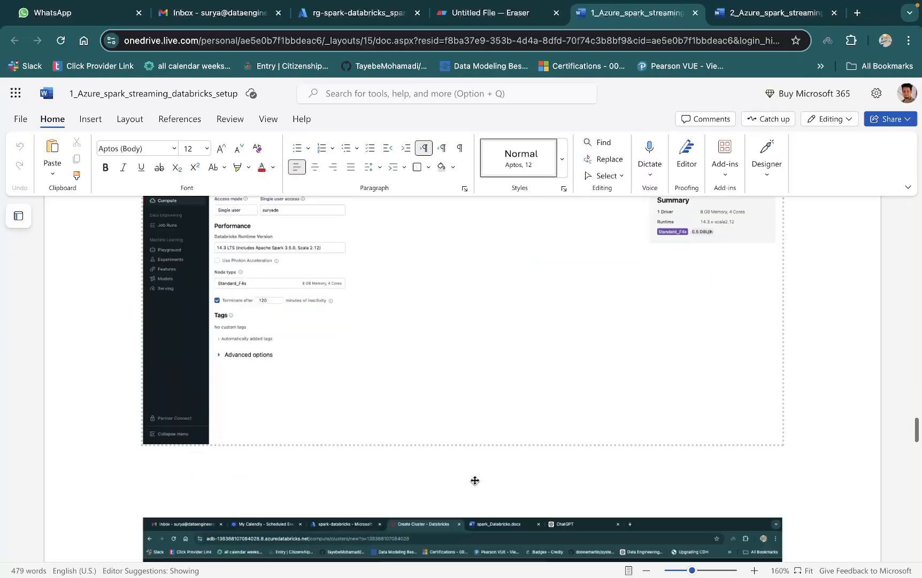
scroll(475, 480, down, 8)
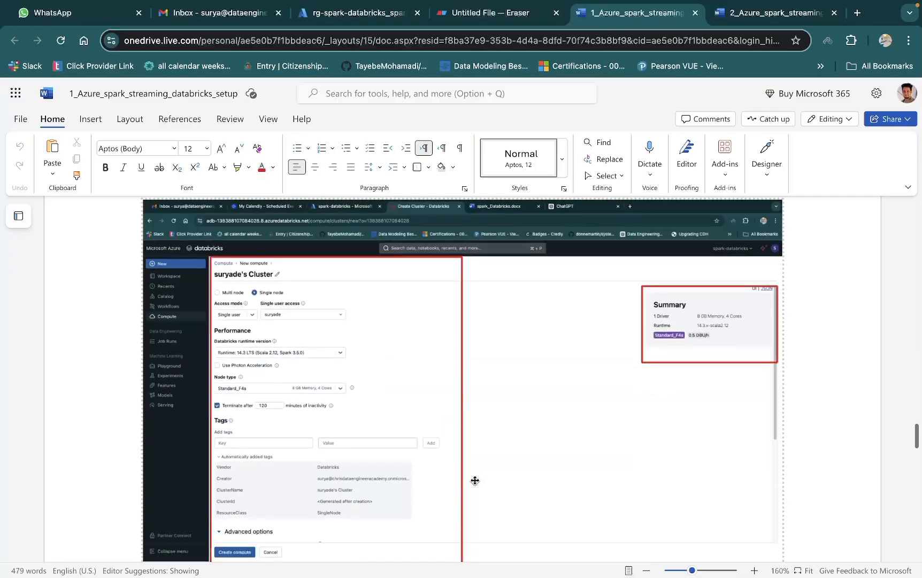
scroll(475, 480, down, 9)
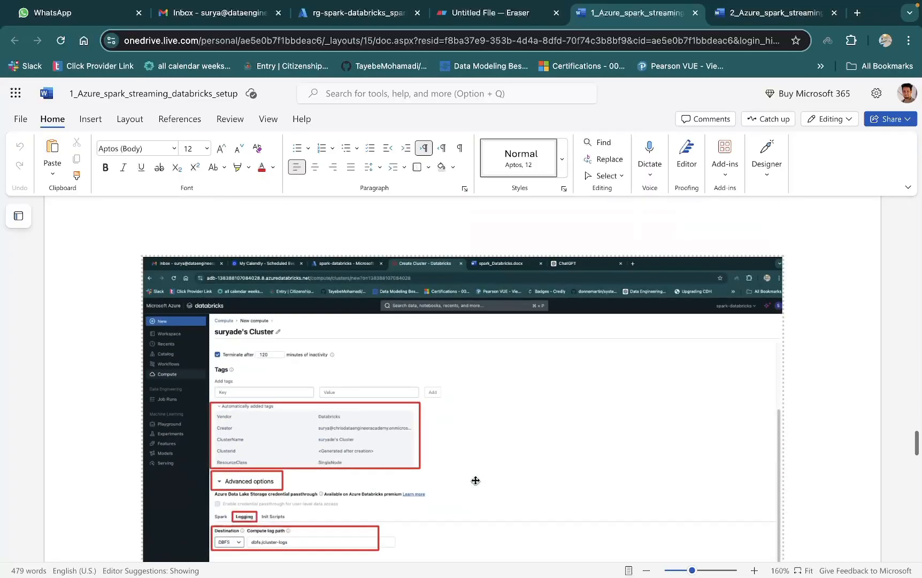
scroll(476, 480, down, 15)
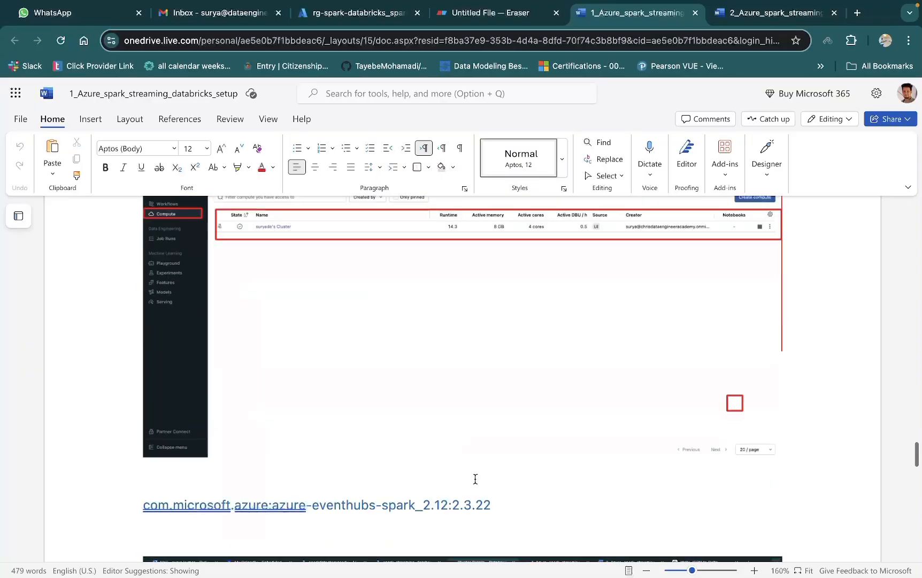
scroll(475, 479, down, 1)
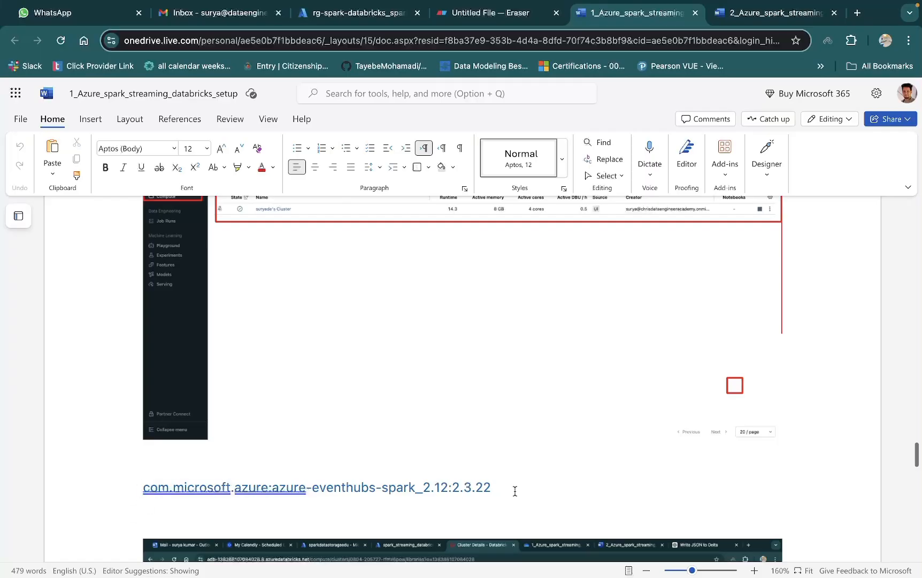
scroll(571, 494, down, 7)
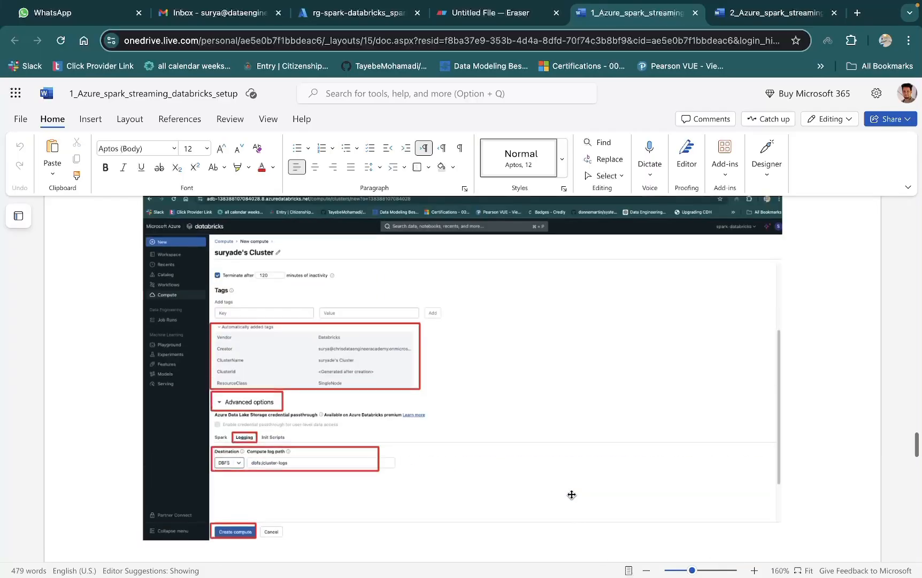
Check the Databricks deployment status in the Azure portal, and return to the setup document to review the Maven library installation
click(355, 13)
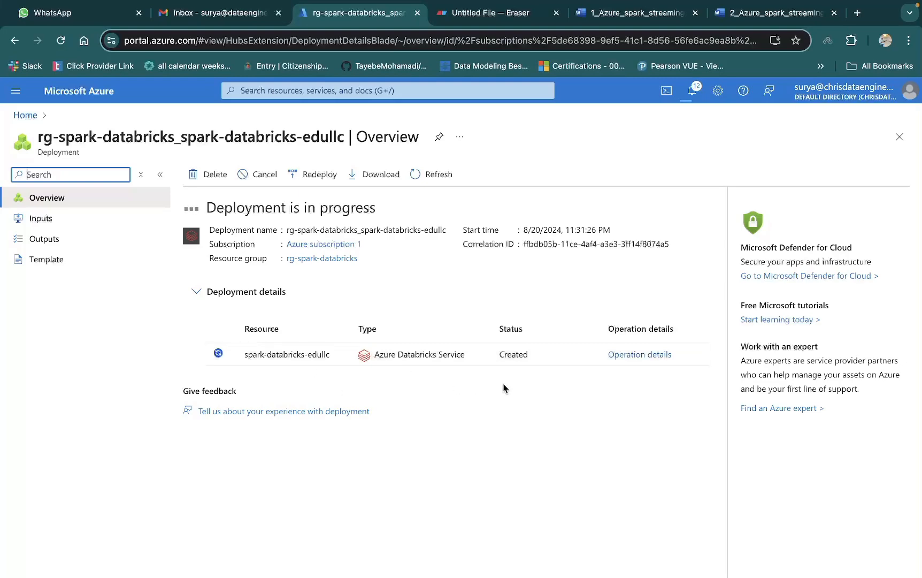
click(637, 16)
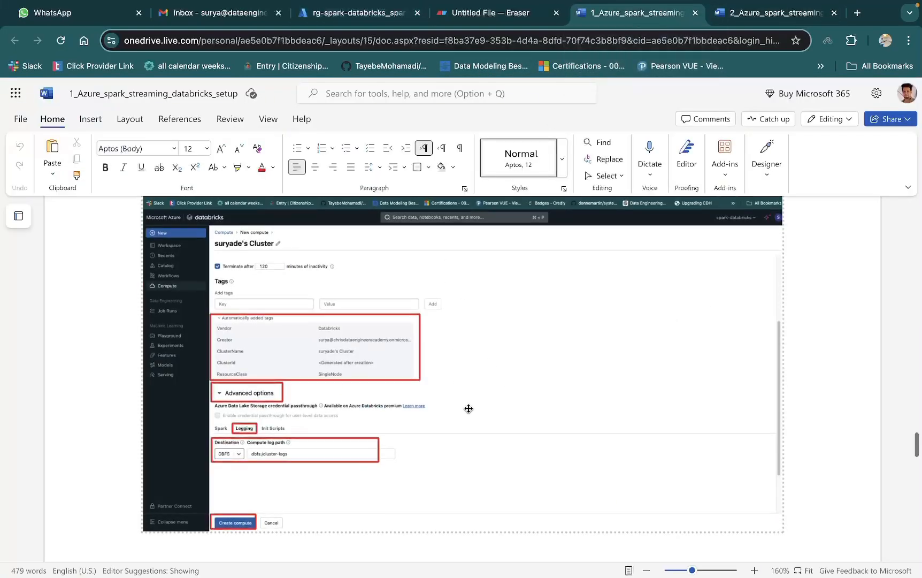
scroll(469, 408, down, 5)
scroll(436, 370, down, 6)
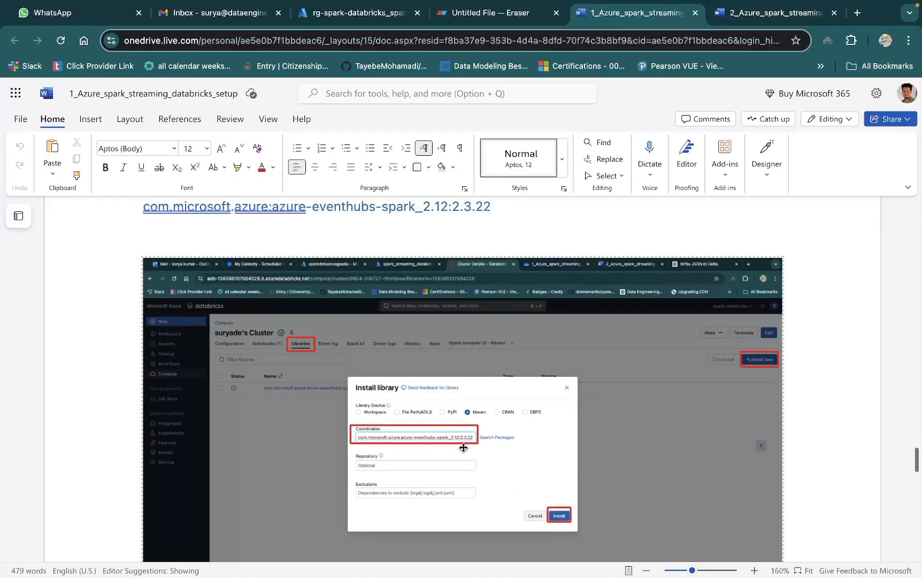
scroll(560, 446, down, 1)
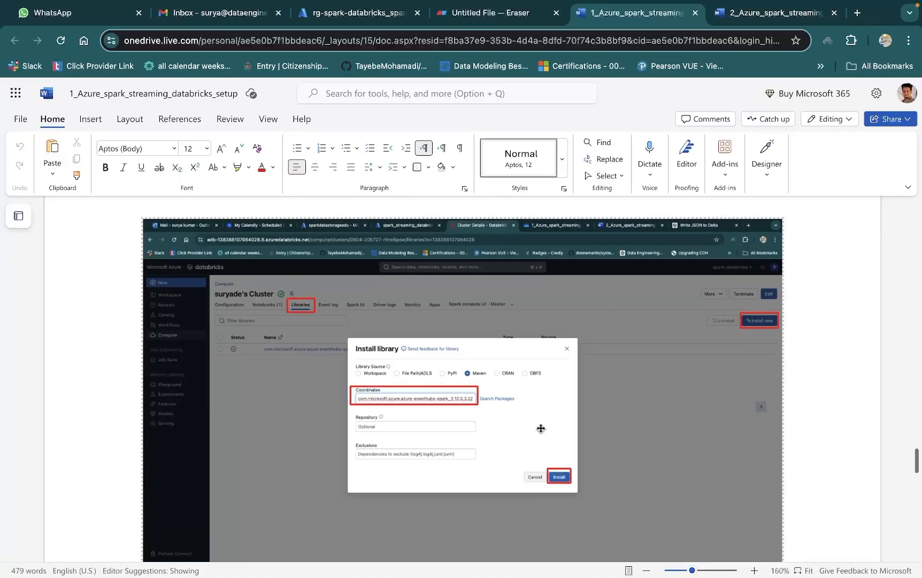
scroll(540, 424, down, 7)
scroll(540, 422, down, 3)
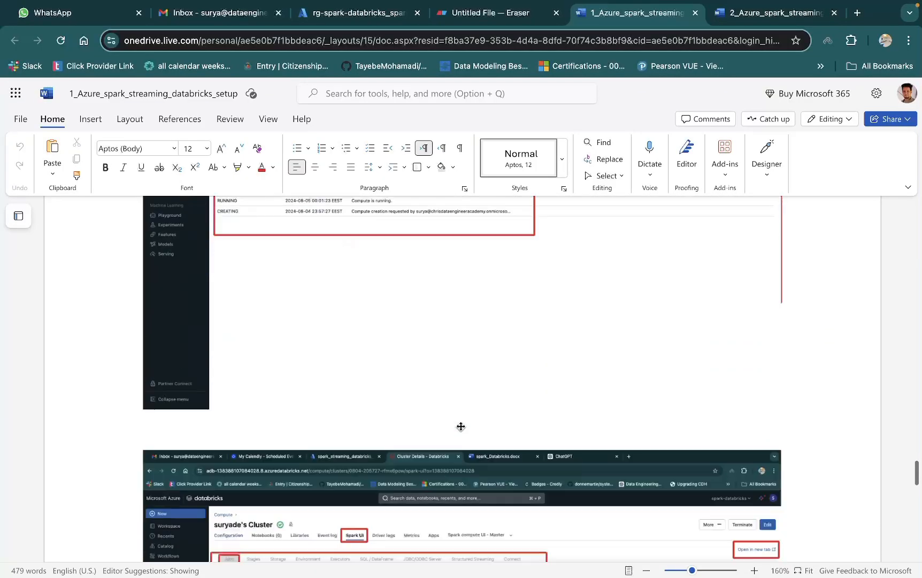
Review the document's sections on the cluster's Spark UI, driver logs, metrics and apps, notebook creation and storage account containers
scroll(460, 428, down, 13)
scroll(471, 385, down, 13)
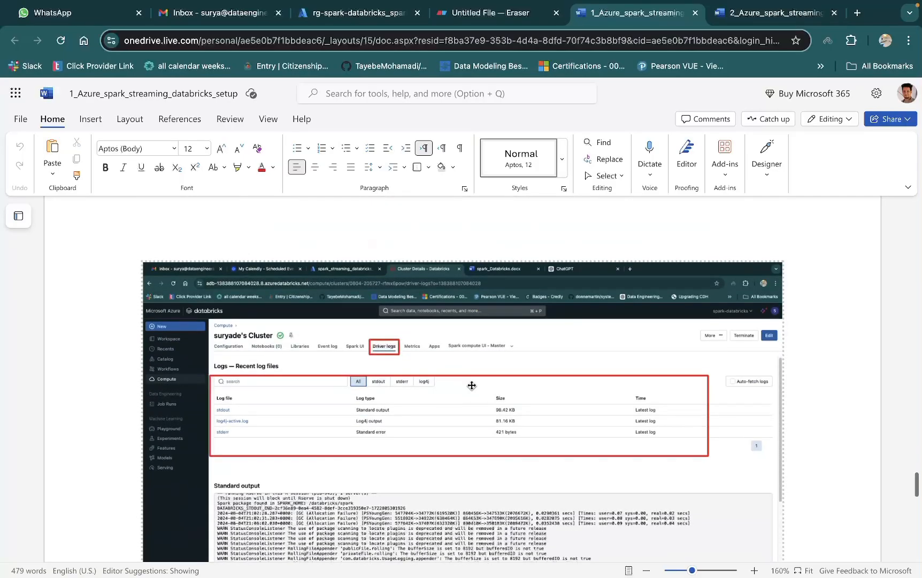
scroll(471, 385, down, 15)
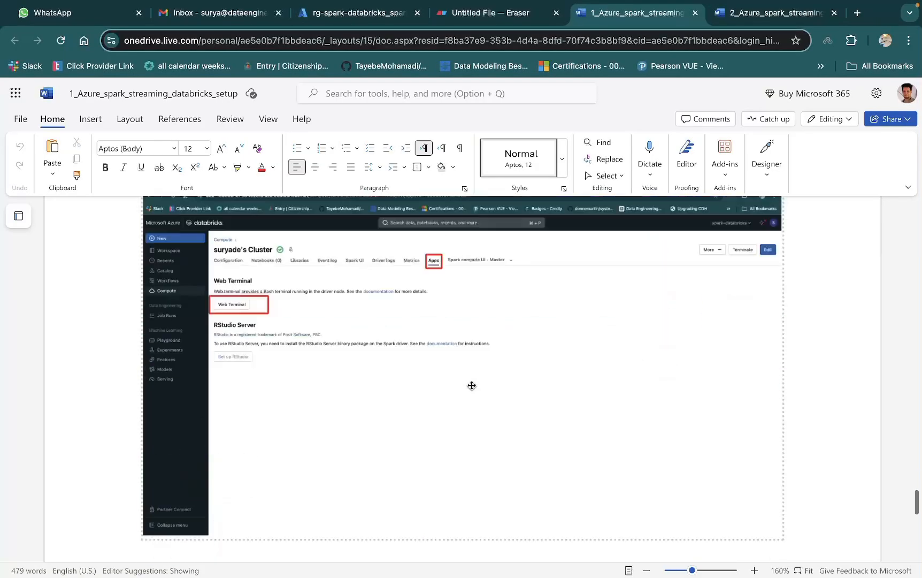
scroll(471, 385, down, 8)
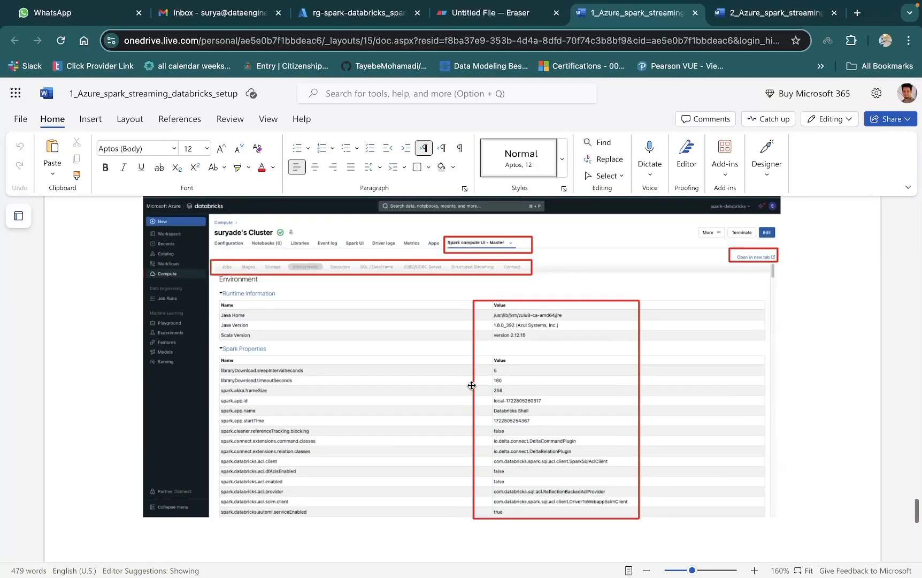
scroll(439, 386, down, 8)
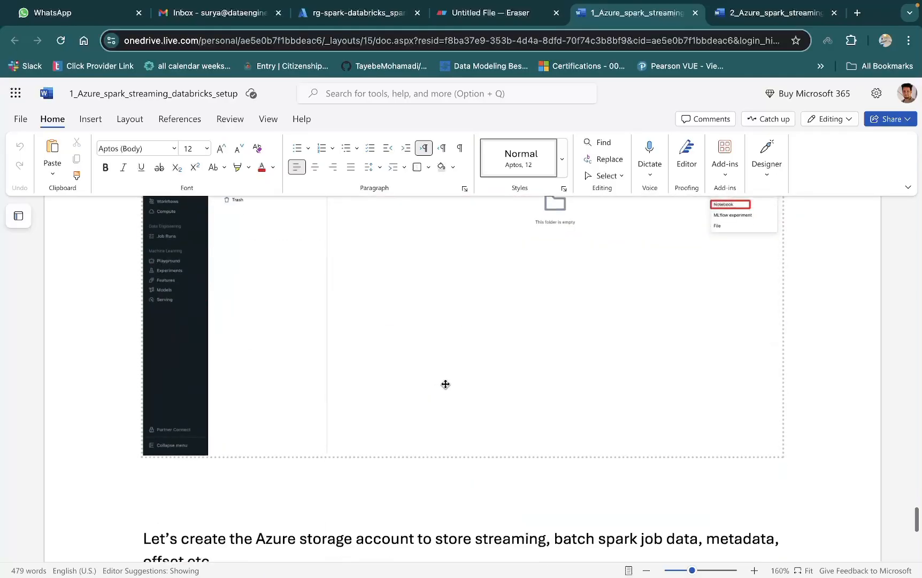
scroll(446, 384, up, 6)
scroll(646, 443, down, 1)
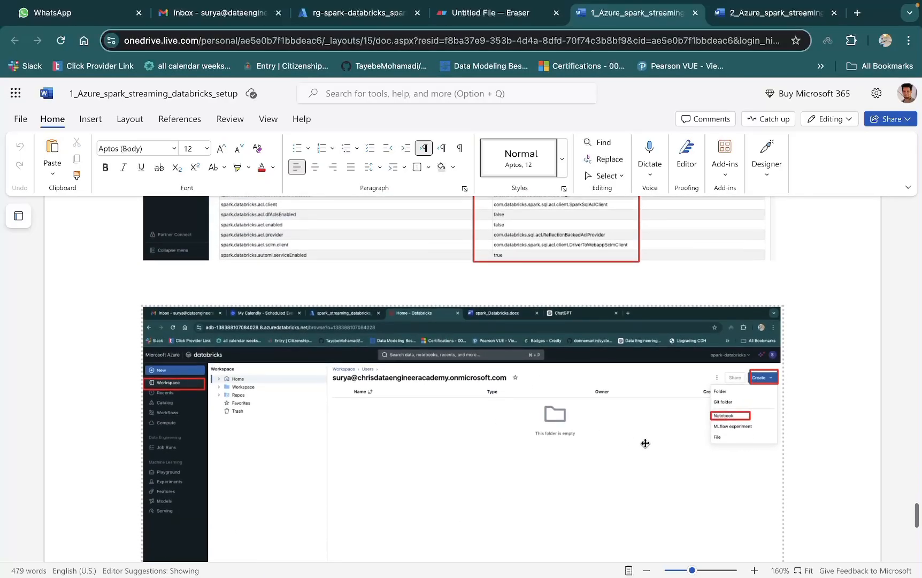
scroll(411, 441, down, 10)
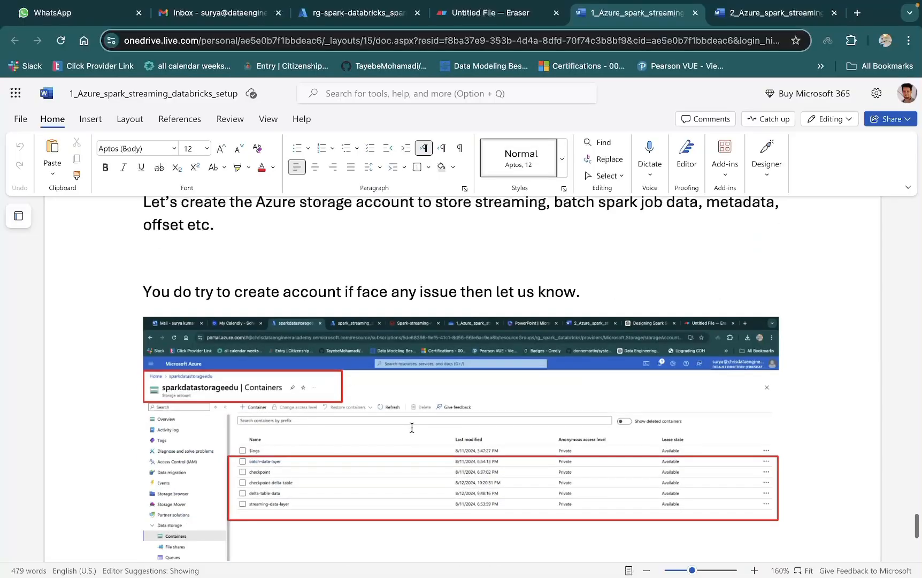
scroll(411, 428, down, 15)
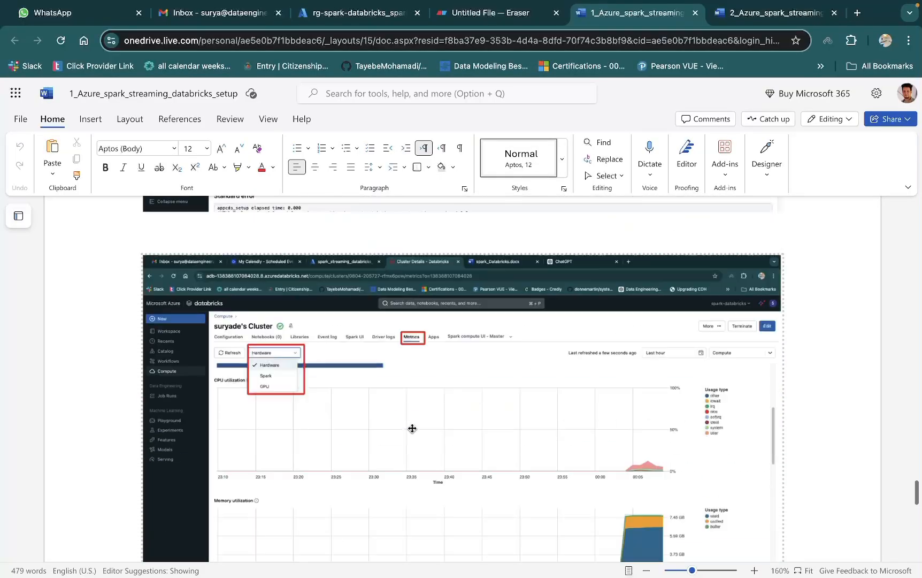
Re-examine the document's cluster logging, all-purpose compute and com.microsoft.azure:azure-eventhubs-spark_2.12:2.3.22 library instructions
scroll(411, 428, up, 10)
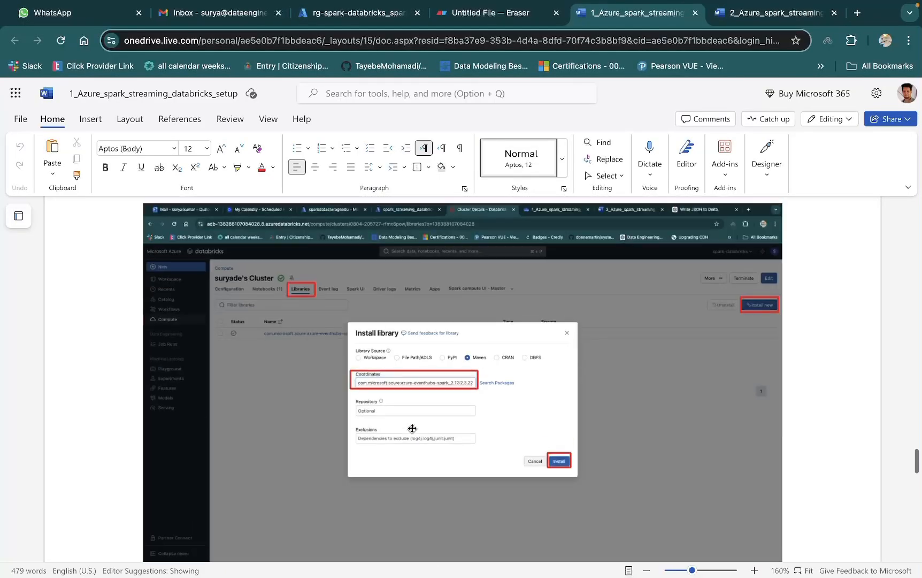
scroll(353, 399, up, 10)
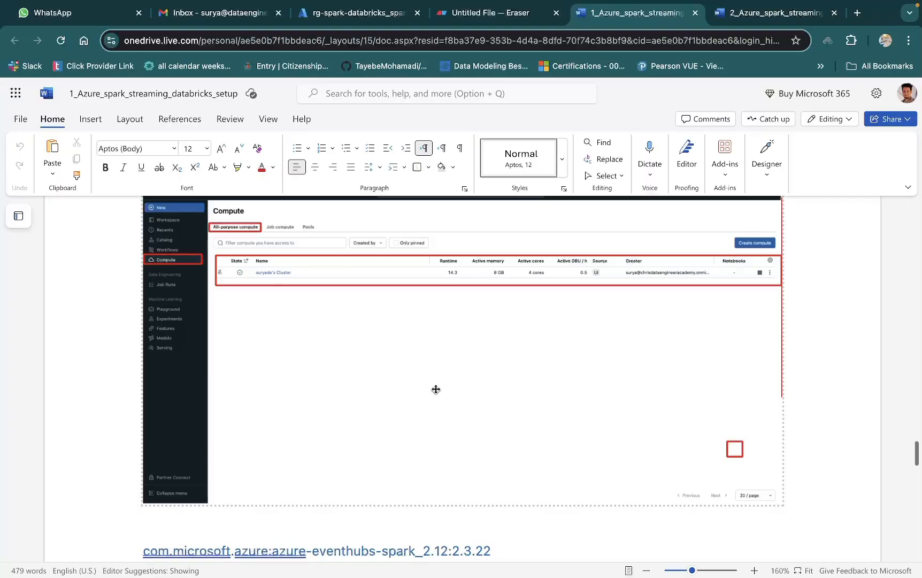
scroll(451, 403, down, 5)
scroll(447, 401, up, 5)
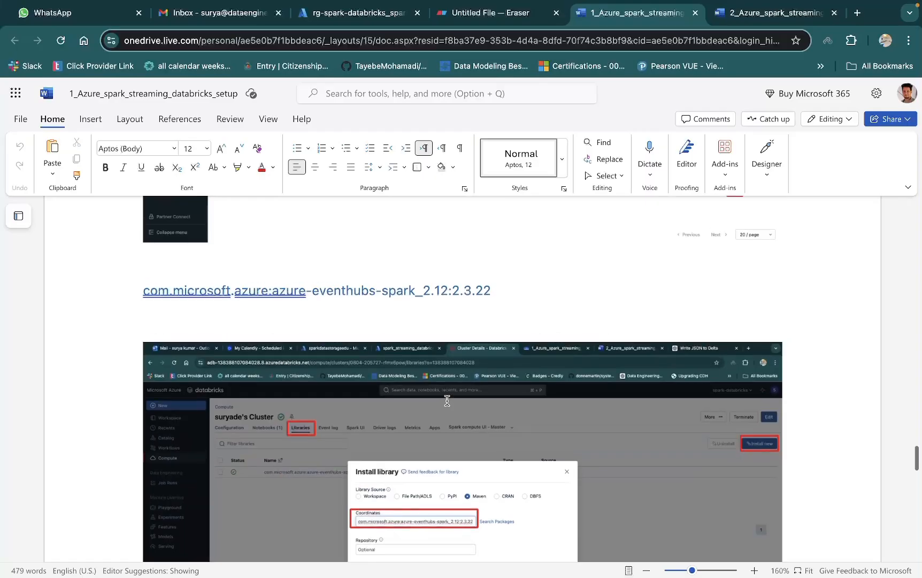
scroll(447, 401, up, 5)
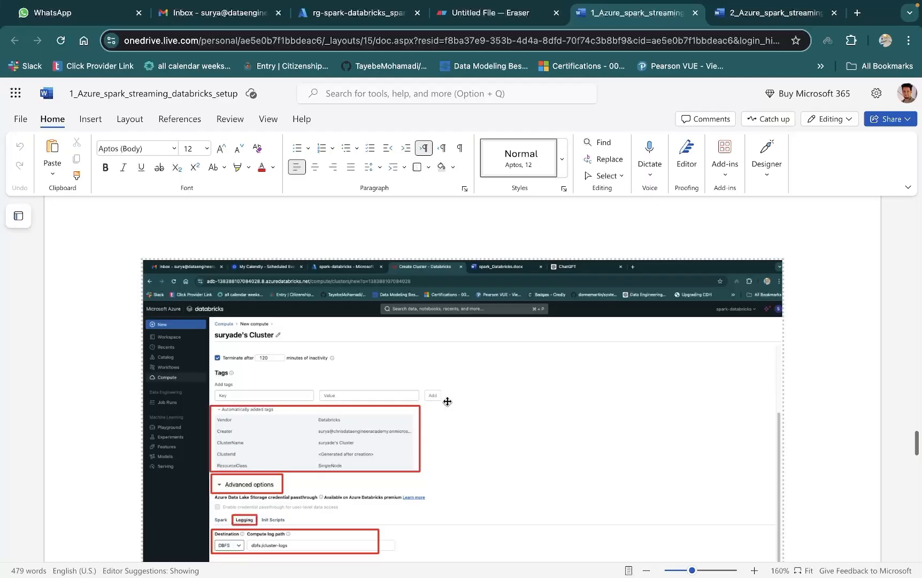
scroll(526, 441, down, 9)
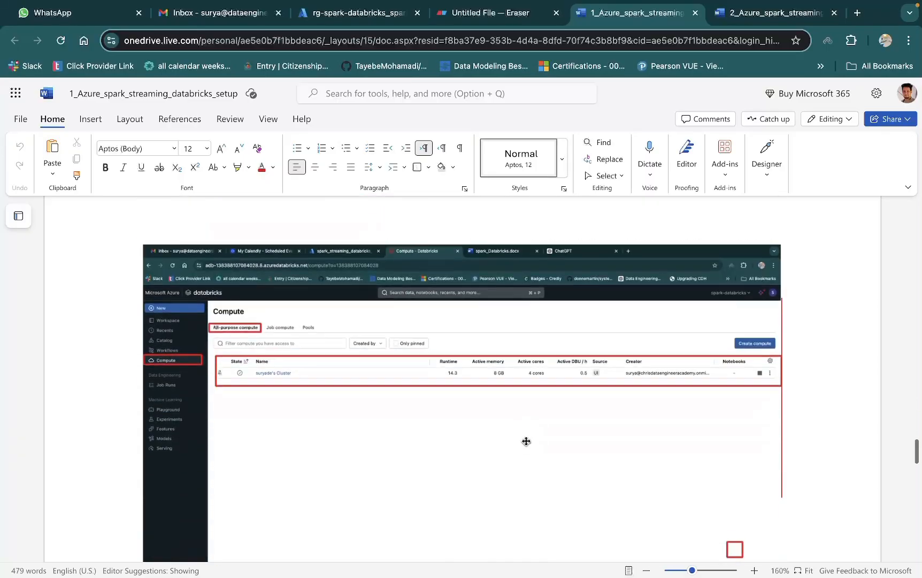
scroll(526, 441, down, 5)
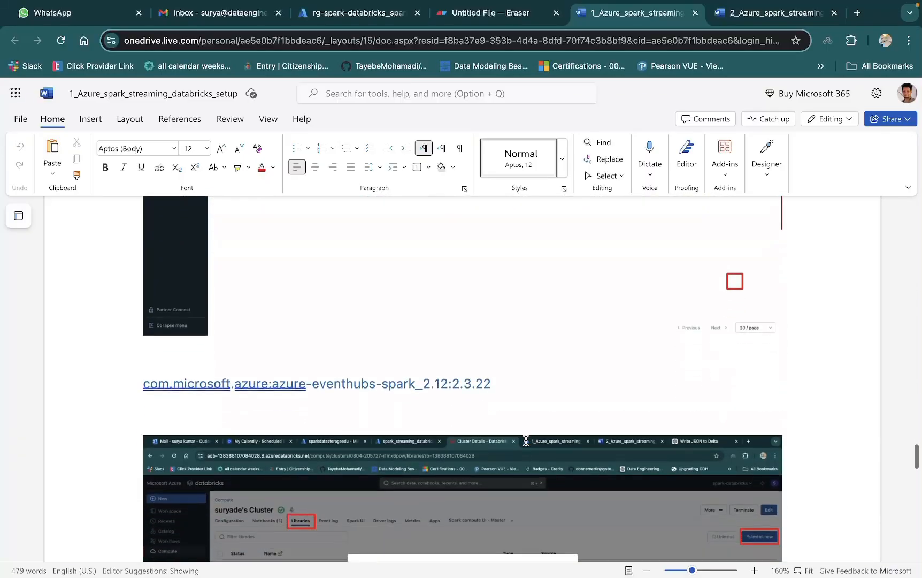
Switch to the Azure portal, open the deployed spark-databricks-edullc resource and launch its Databricks workspace
click(347, 16)
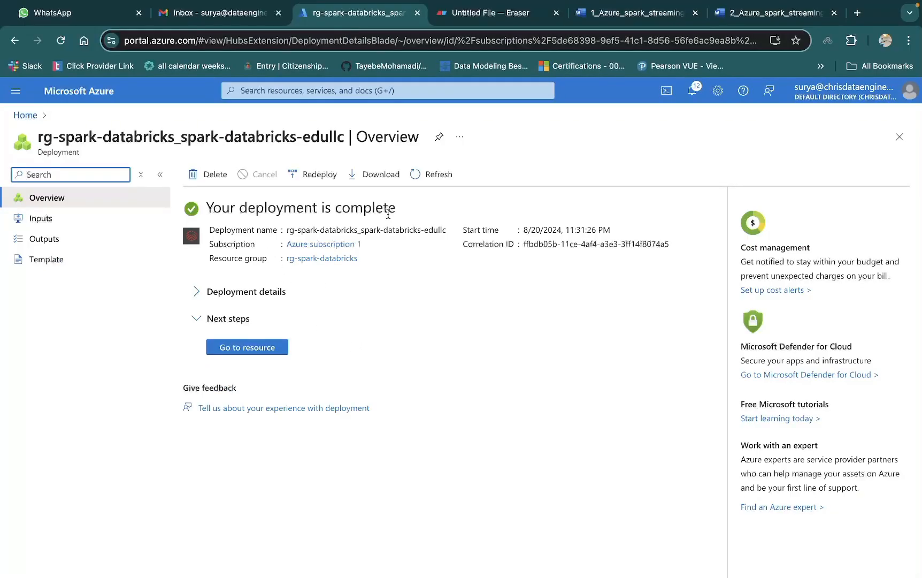
click(262, 348)
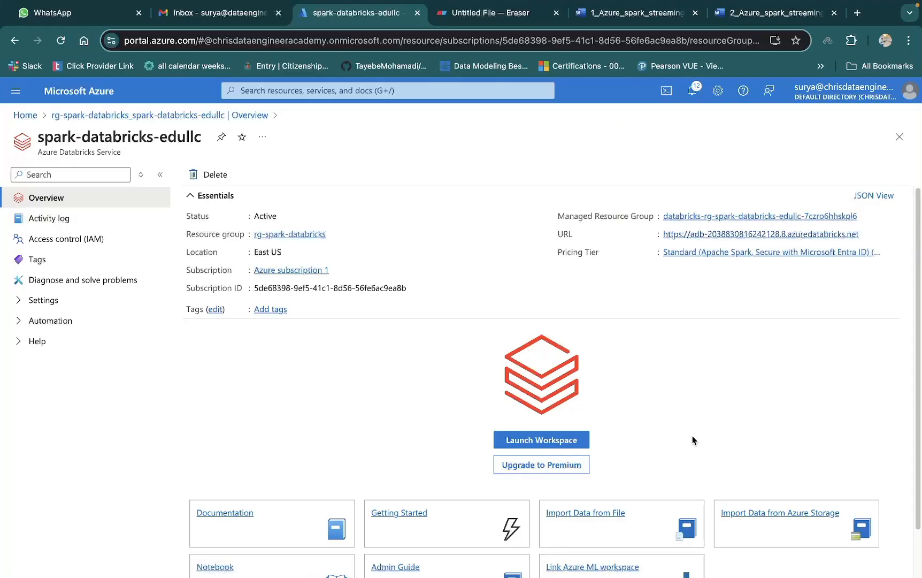
click(575, 444)
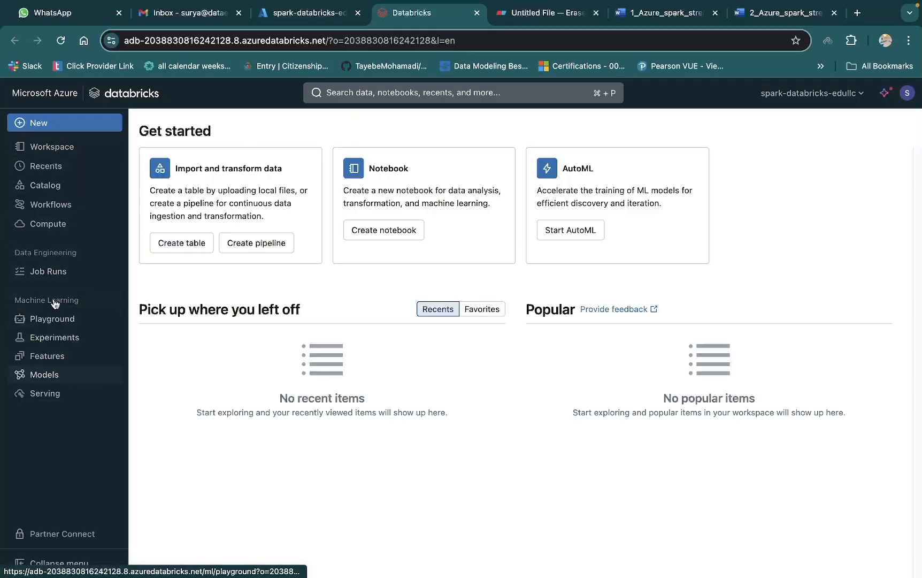
Start a new all-purpose compute as a single node with Databricks runtime 15.4 LTS (Scala 2.12, Spark 3.5.0)
click(49, 225)
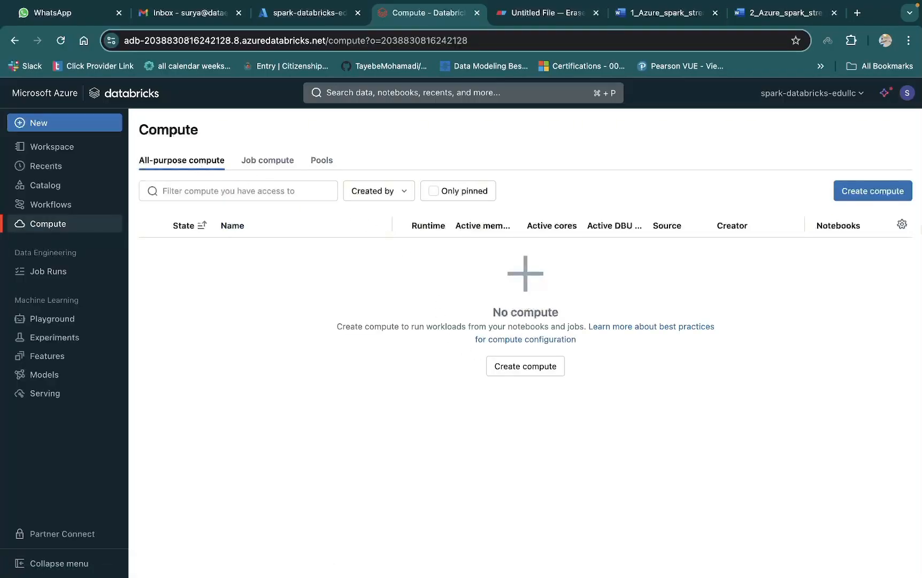
click(852, 195)
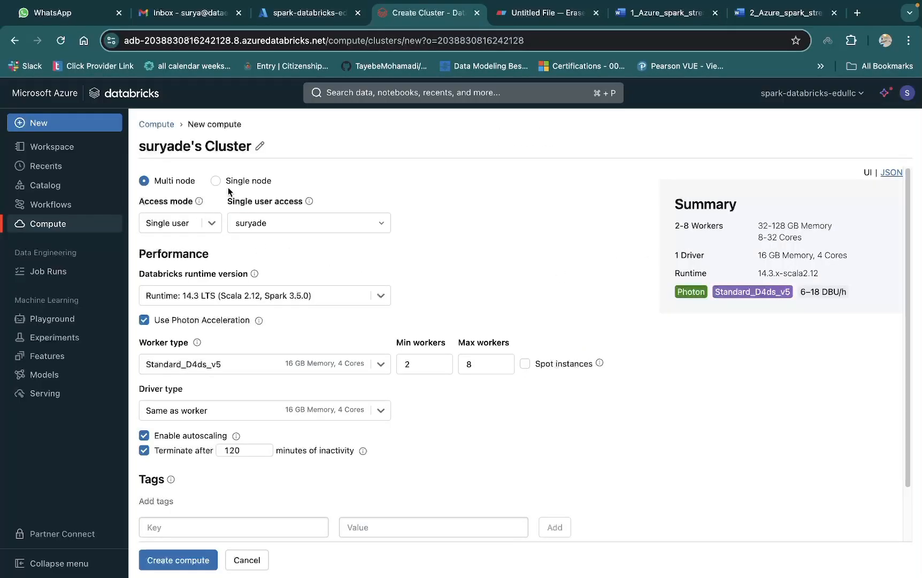
click(216, 181)
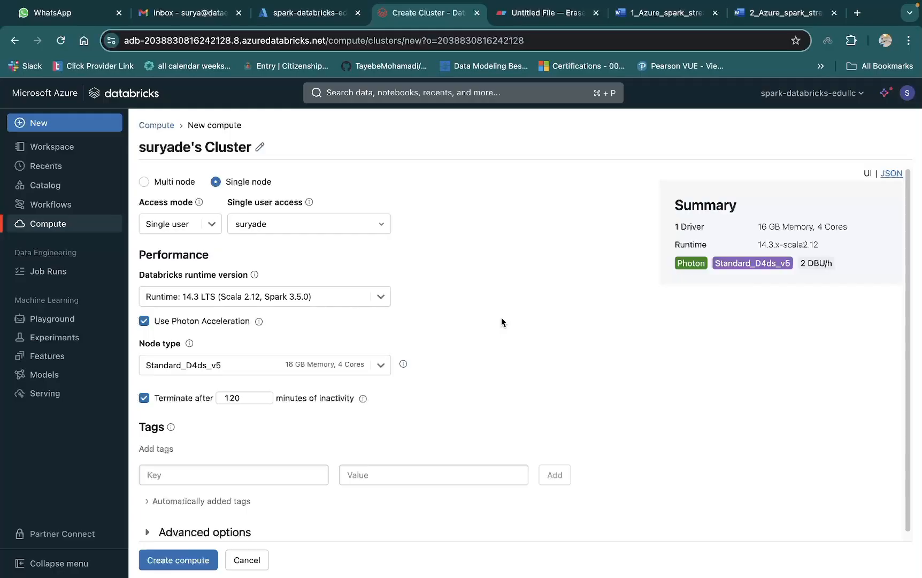
click(382, 303)
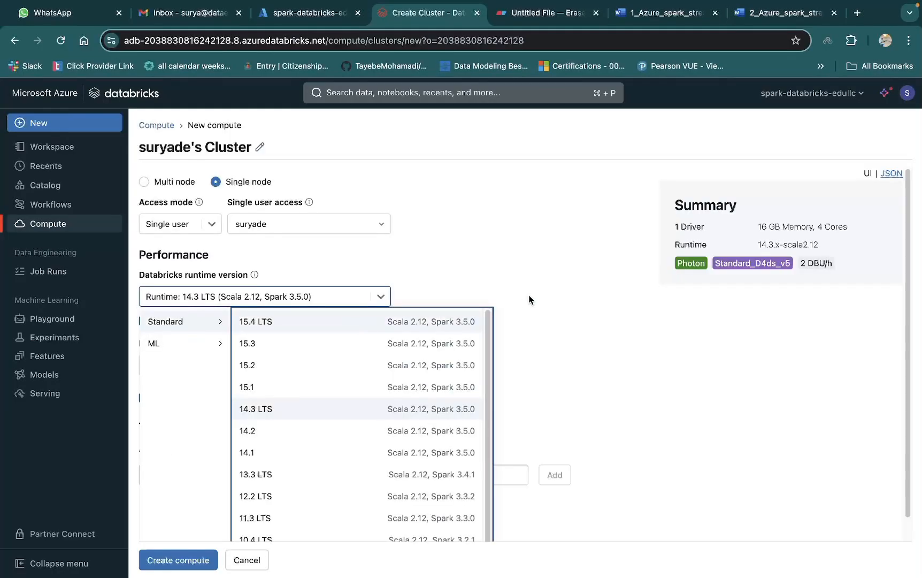
click(463, 323)
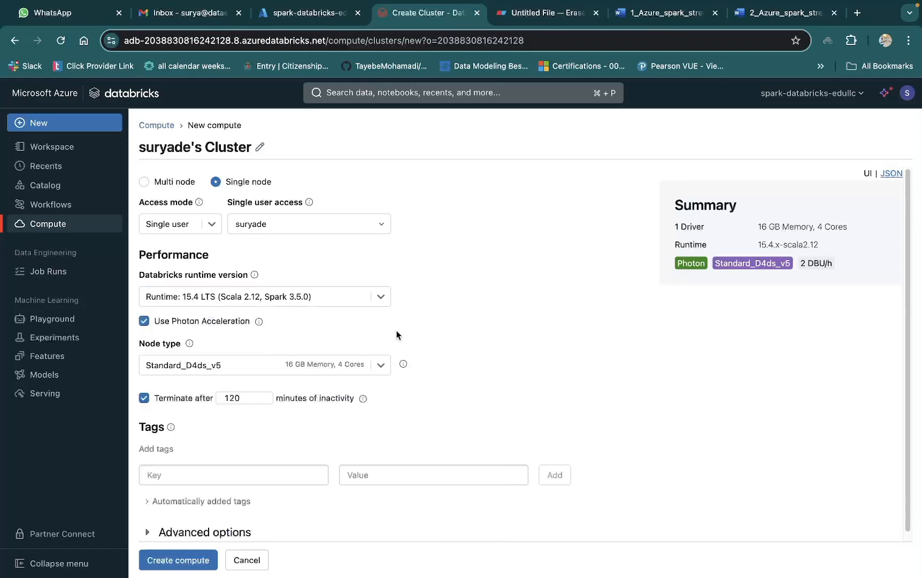
Disable Photon acceleration for the new compute and set its node type to the compute-optimized Standard_F4 (8 GB memory, 4 cores)
click(144, 321)
click(145, 323)
click(144, 322)
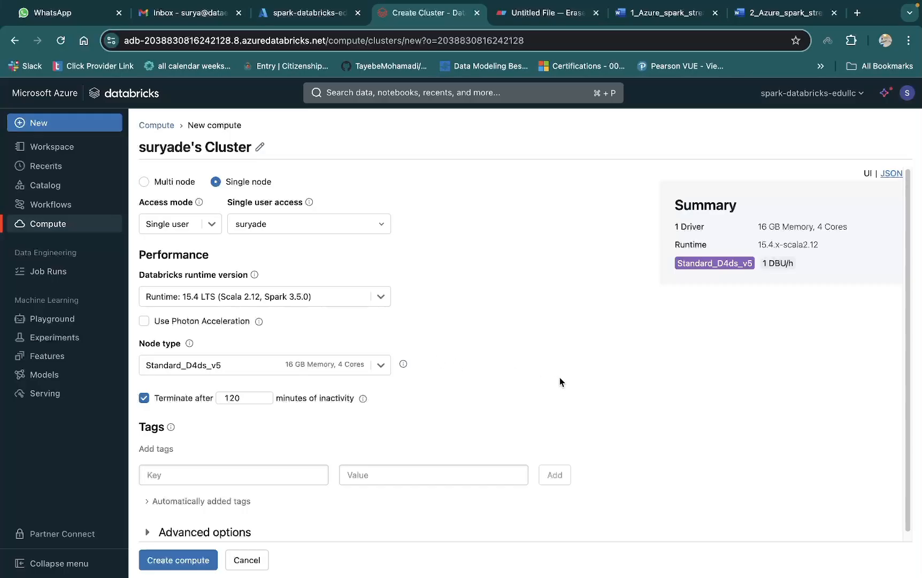
scroll(560, 383, down, 1)
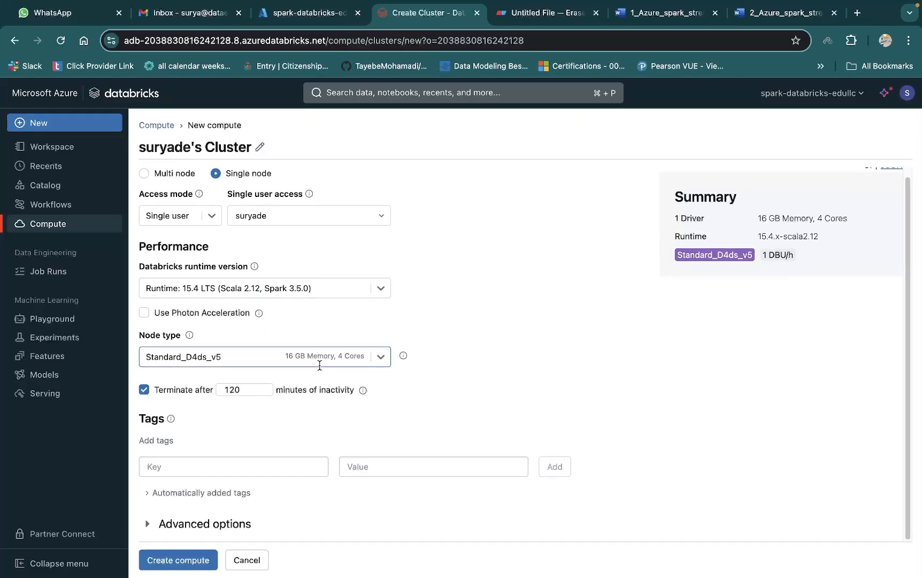
click(381, 359)
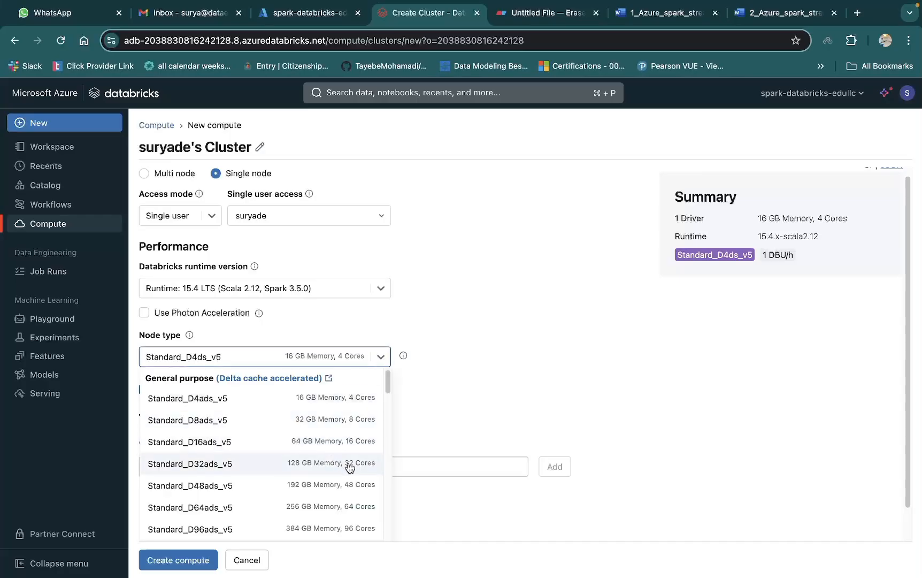
drag(388, 386, 391, 511)
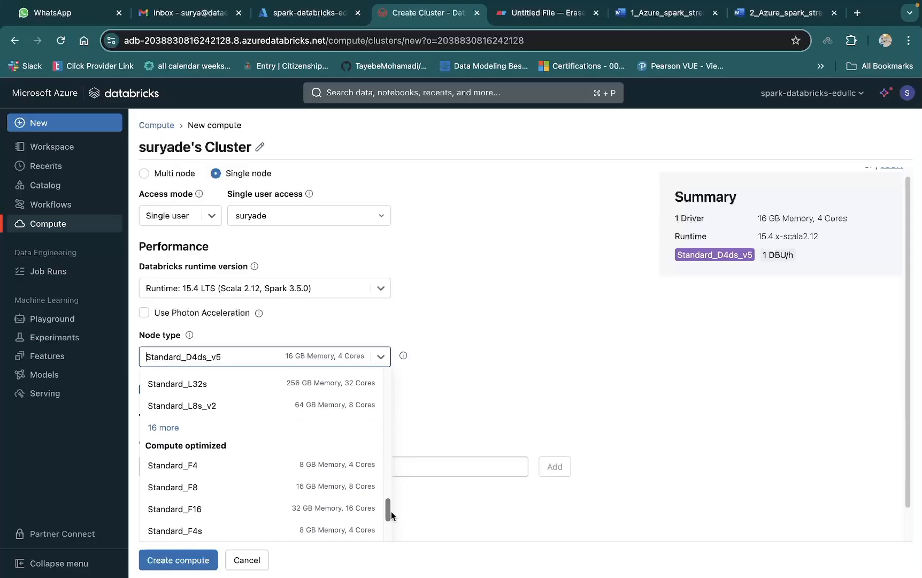
click(349, 474)
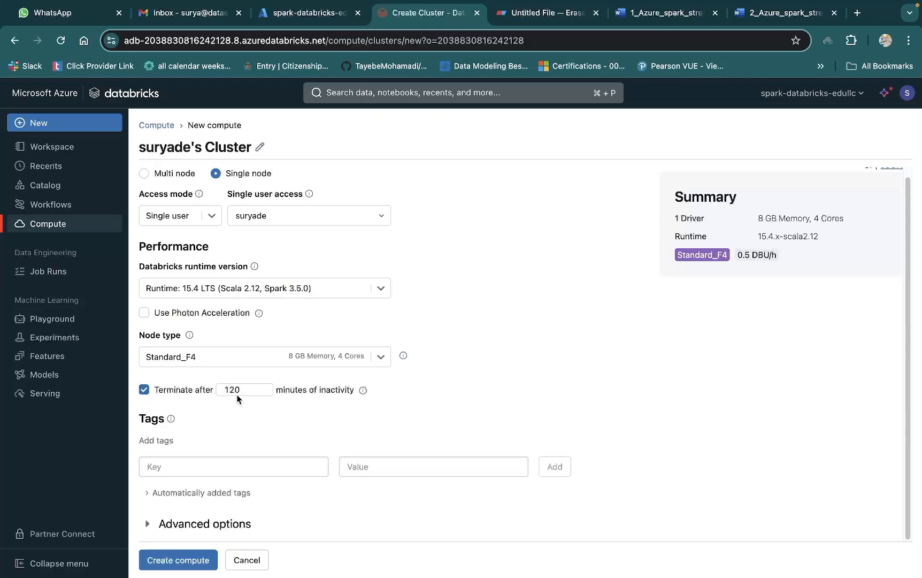
Set the compute to terminate after 60 minutes of inactivity
click(259, 387)
key(BackSpace)
key(BackSpace)
key(BackSpace)
text(060)
click(477, 404)
Review the advanced Spark, logging and init script options of the new compute, and create it
click(147, 523)
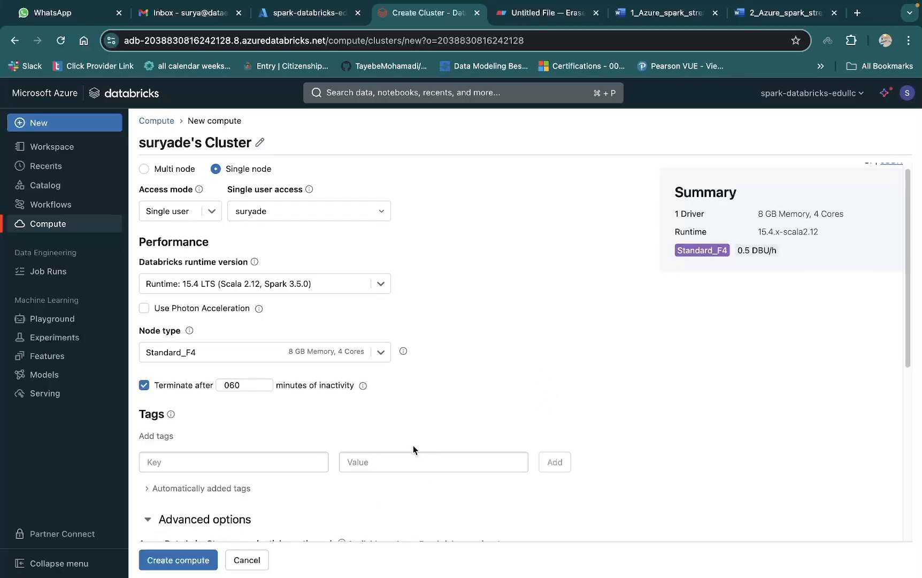
scroll(481, 436, down, 5)
scroll(536, 432, down, 3)
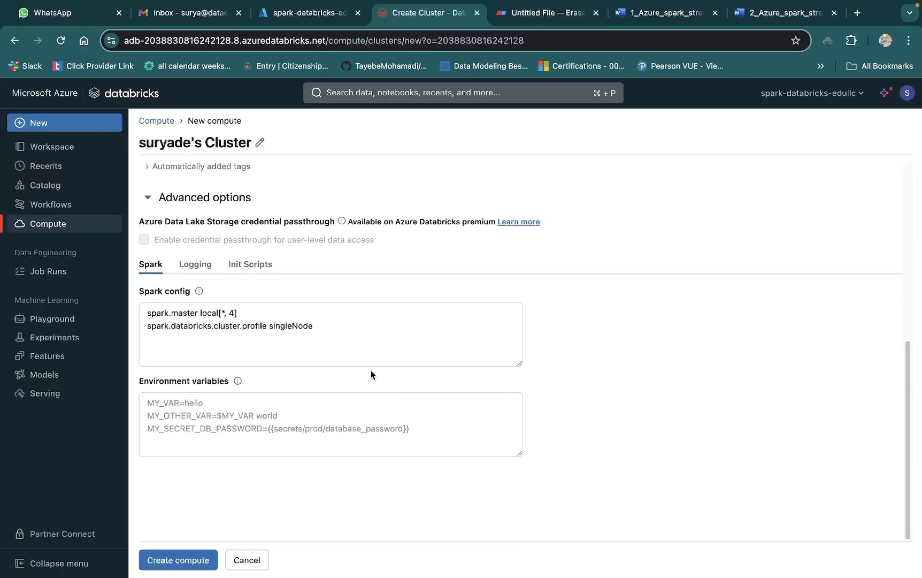
click(210, 319)
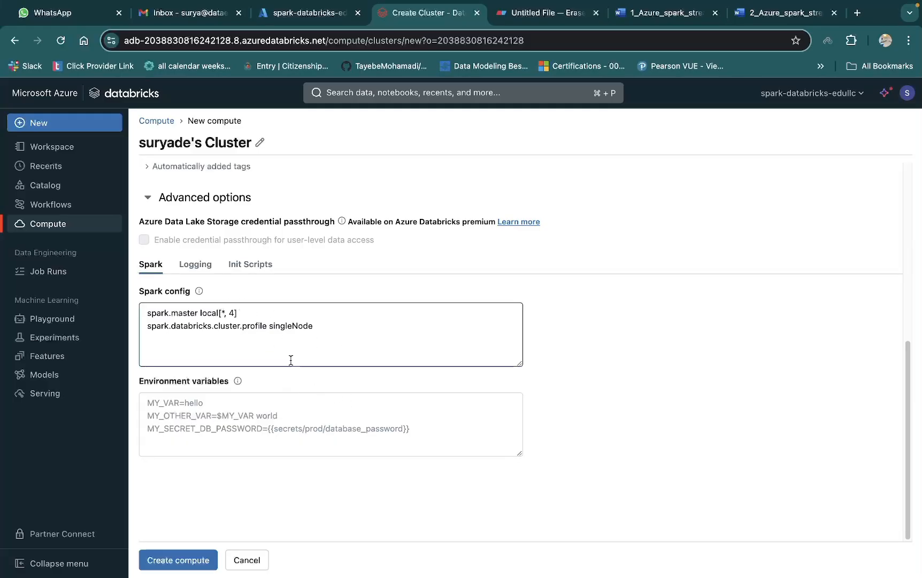
click(199, 266)
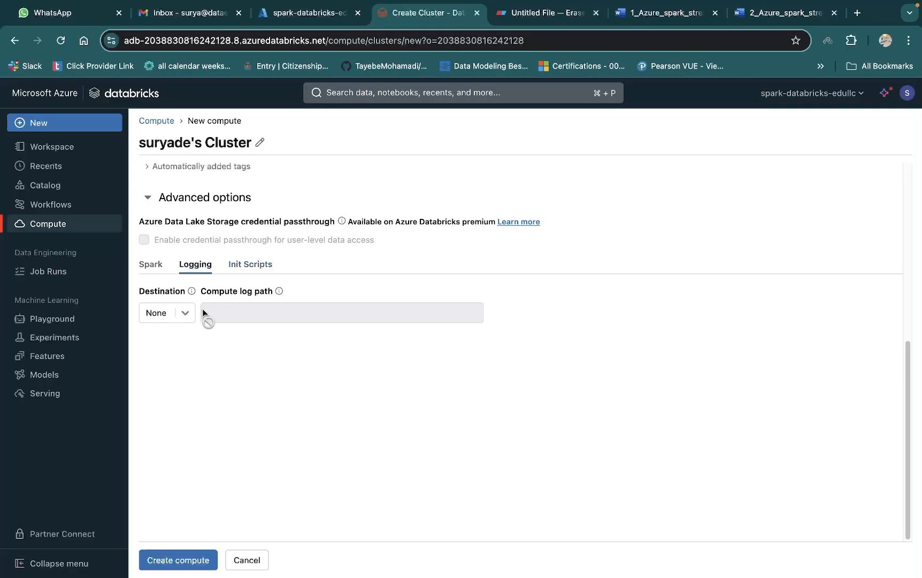
click(251, 266)
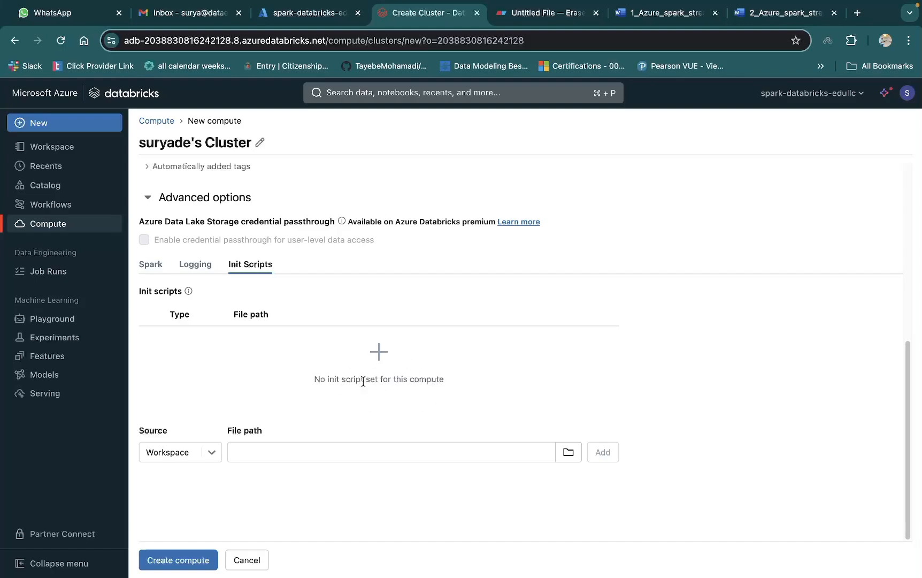
click(143, 265)
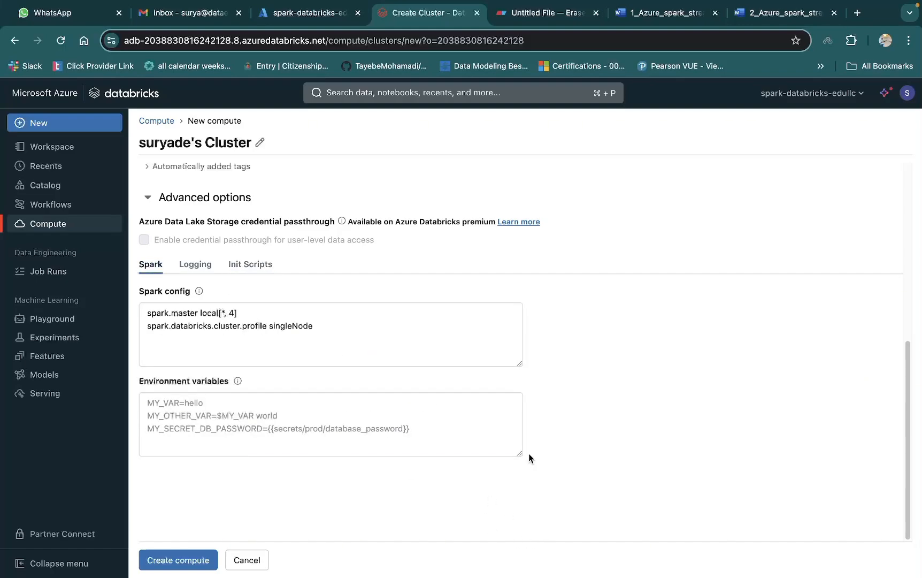
scroll(571, 449, up, 1)
scroll(570, 449, up, 6)
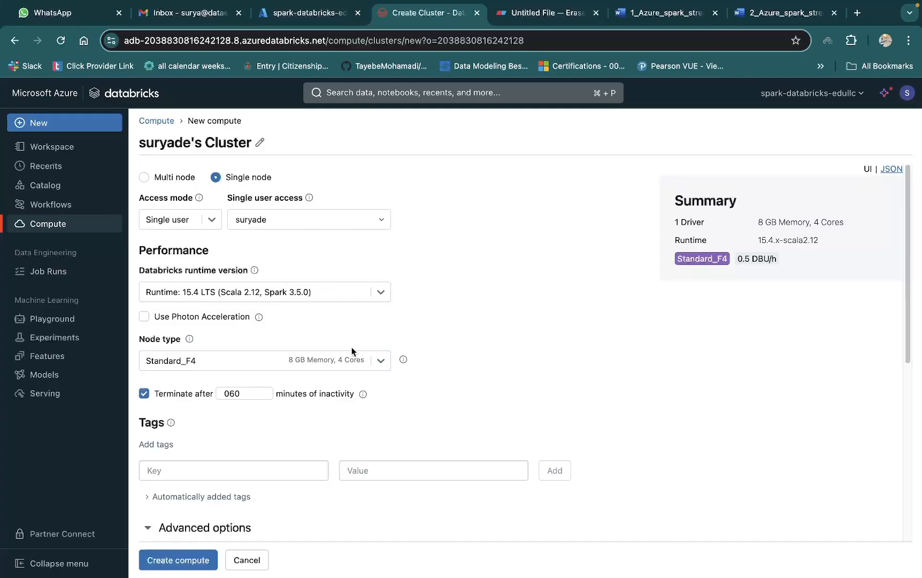
click(194, 563)
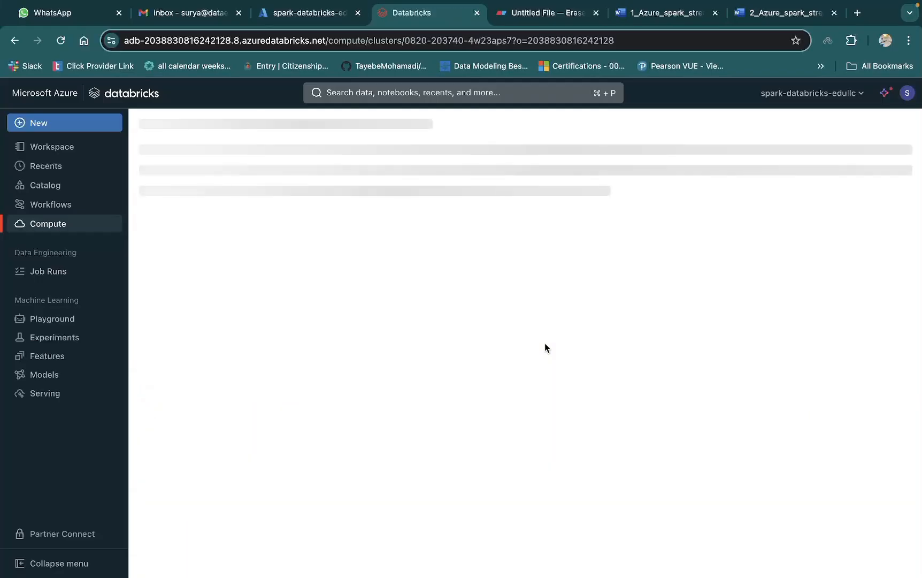
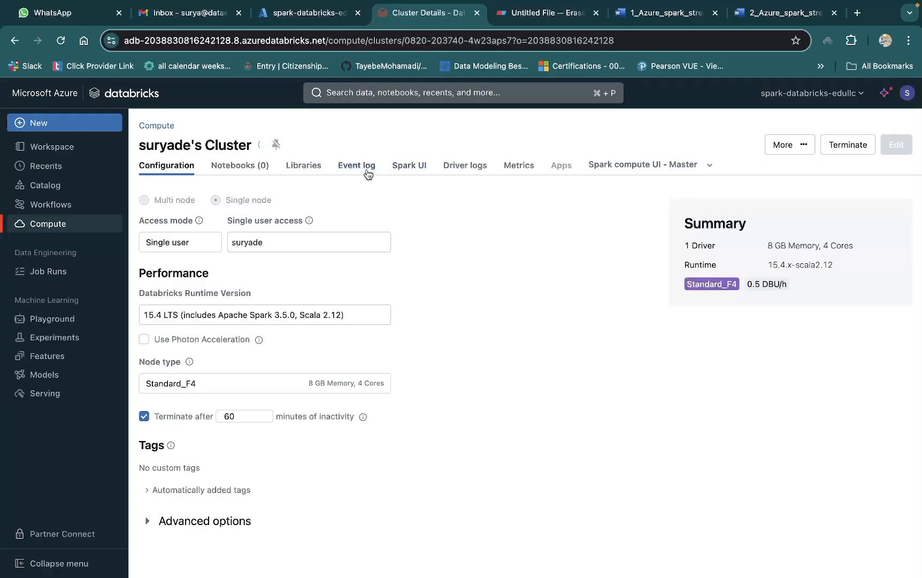
Install the Maven library com.microsoft.azure:azure-eventhubs-spark_2.12:2.3.22 on the cluster, copying its coordinates from the setup document
click(299, 170)
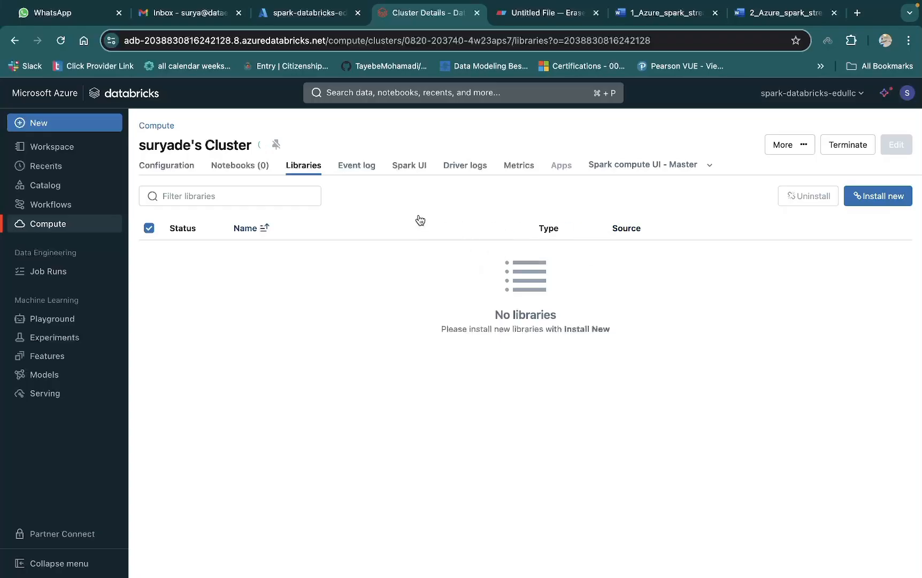
click(649, 19)
drag(500, 385, 140, 393)
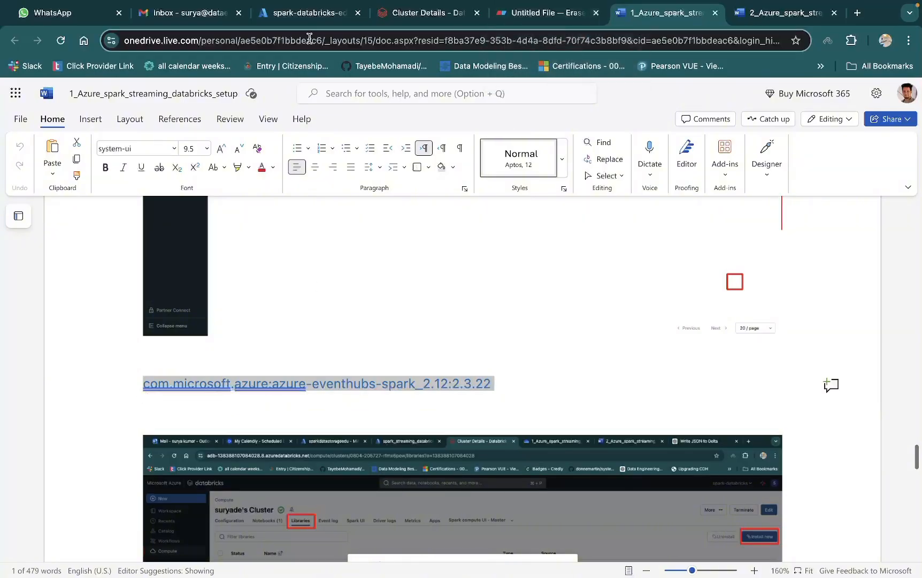
click(422, 13)
click(845, 196)
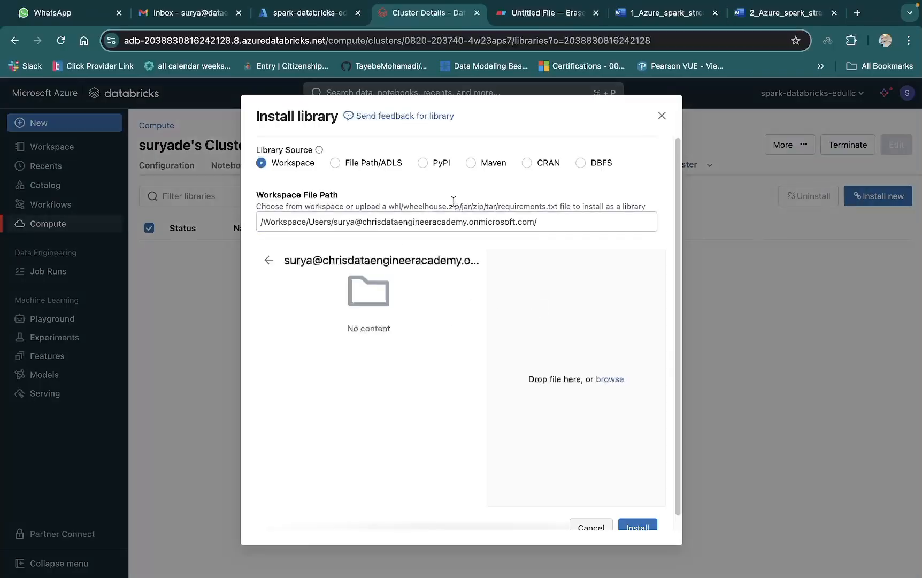
click(472, 163)
click(402, 290)
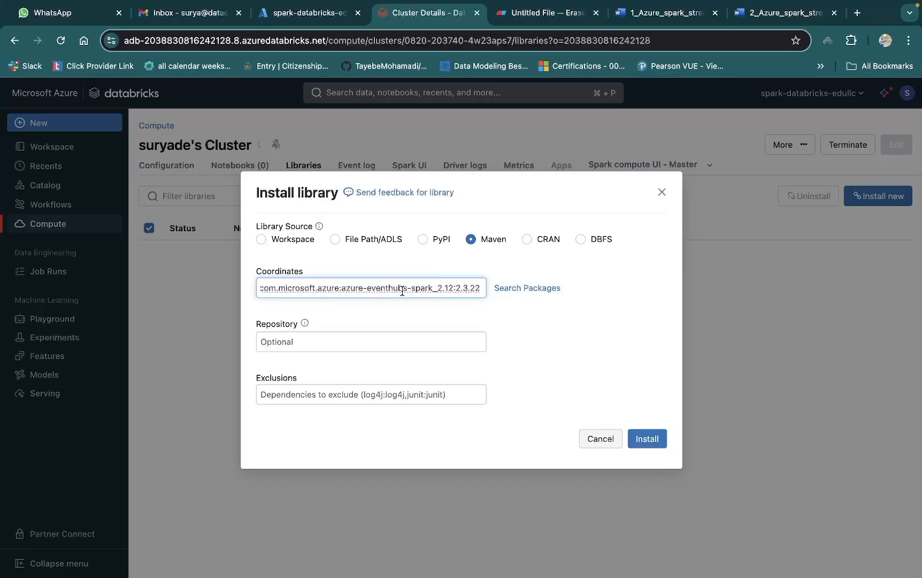
click(656, 440)
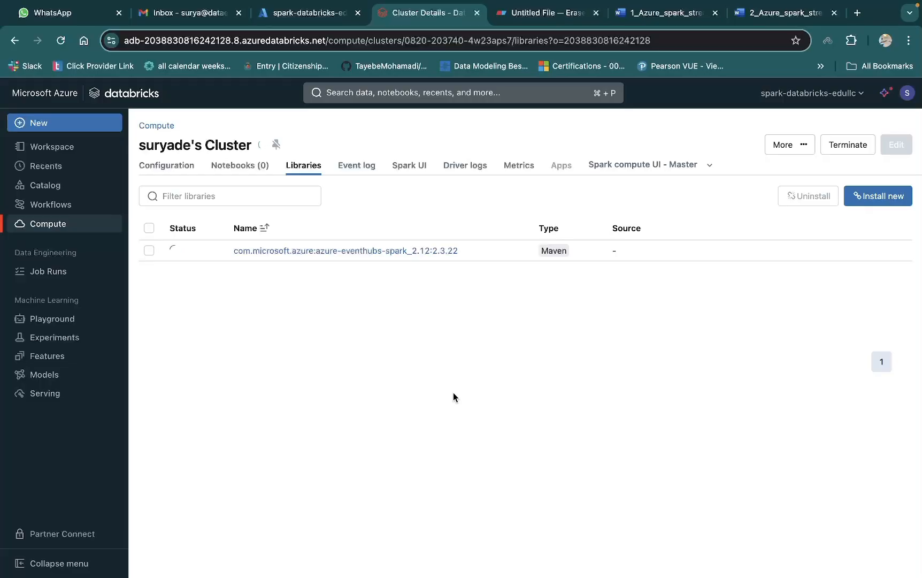
Review the cluster's configuration and the list of available Databricks workspaces
click(176, 166)
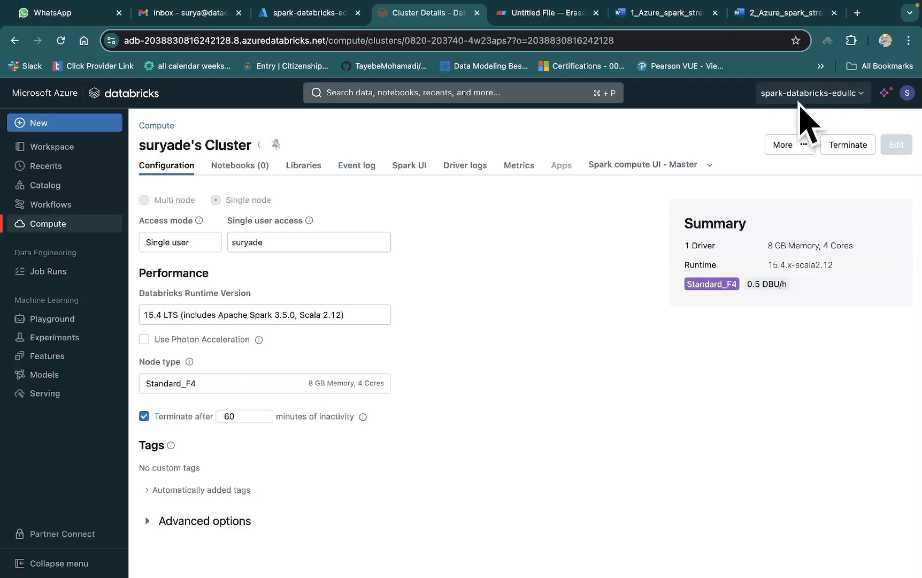
click(860, 96)
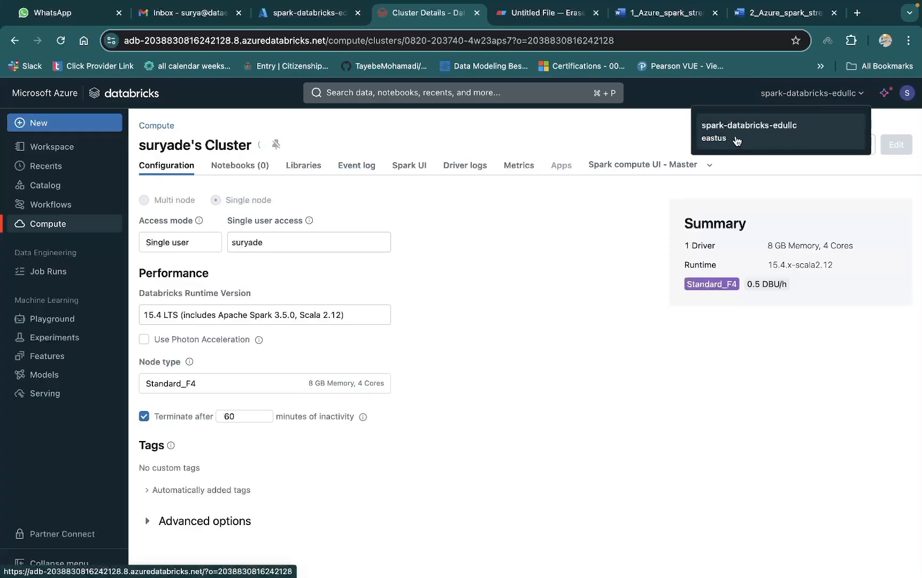
click(623, 127)
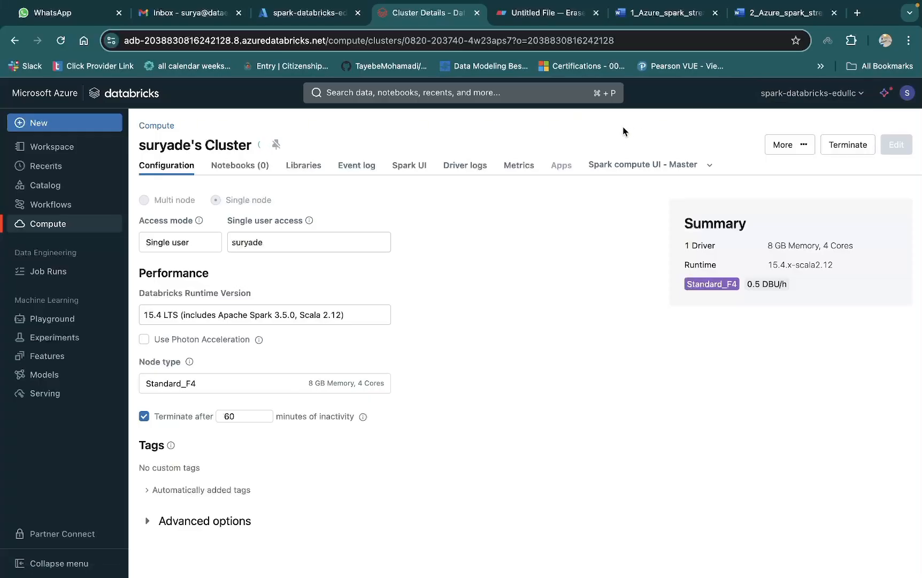
Examine the workspace home folder with its item creation options, the recent items and the Catalog Explorer
click(53, 148)
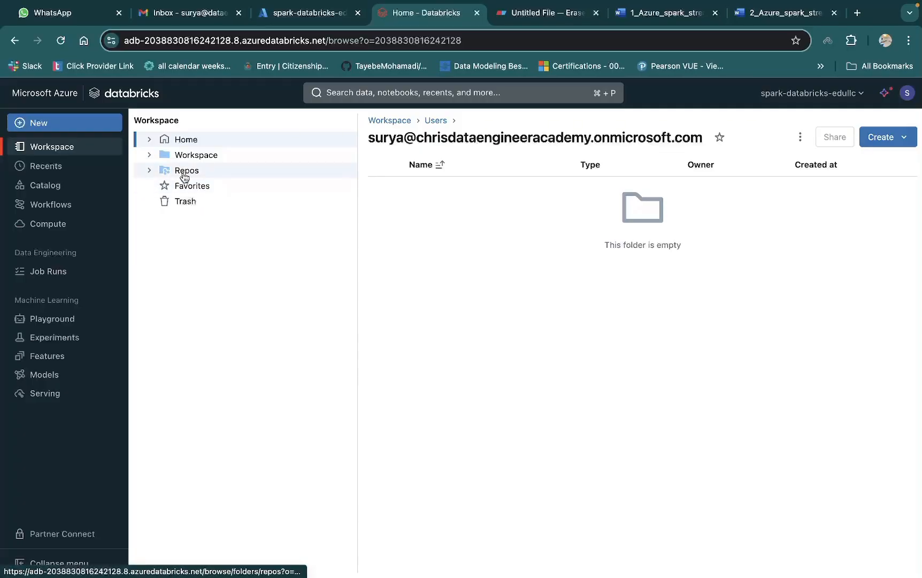
click(899, 138)
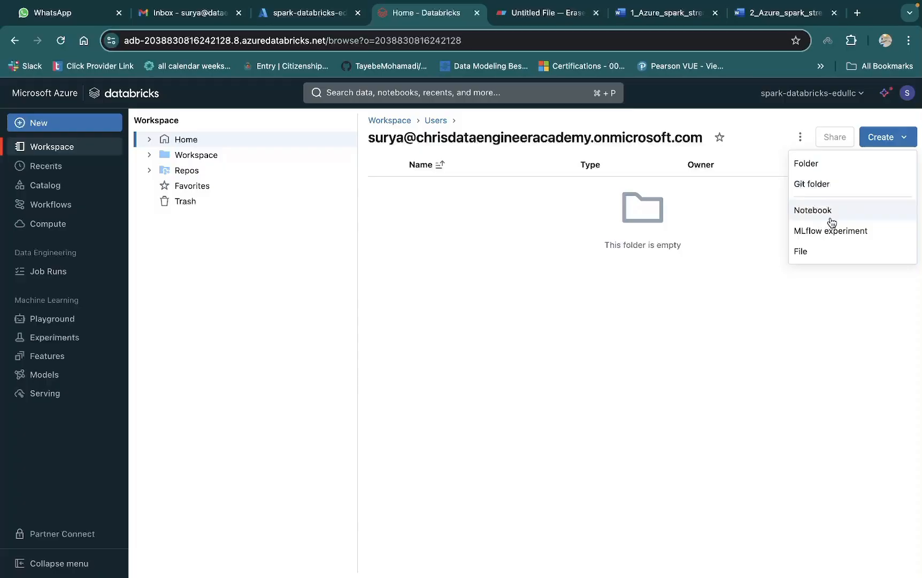
click(704, 325)
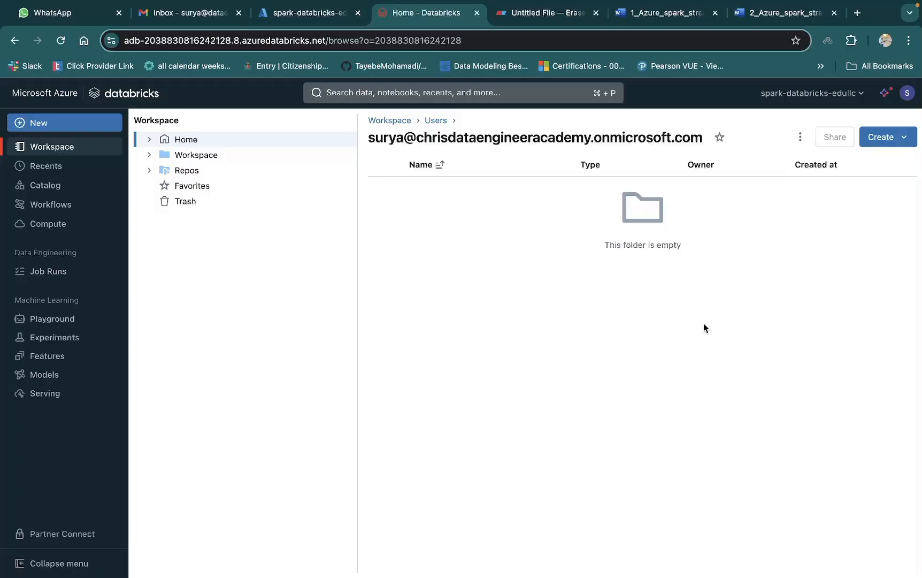
click(43, 167)
click(51, 187)
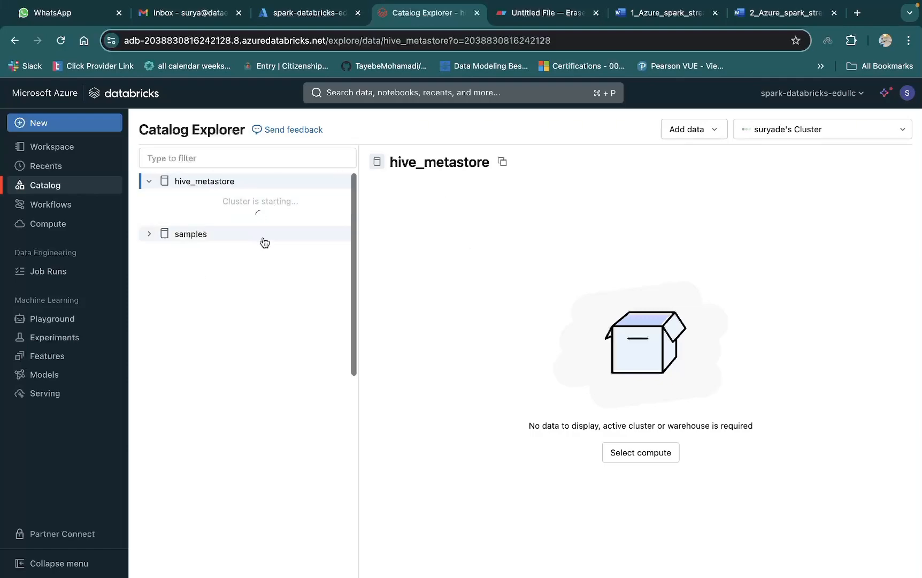
Examine the Workflows job list and the job runs page, including its run status and error code filter options
click(26, 205)
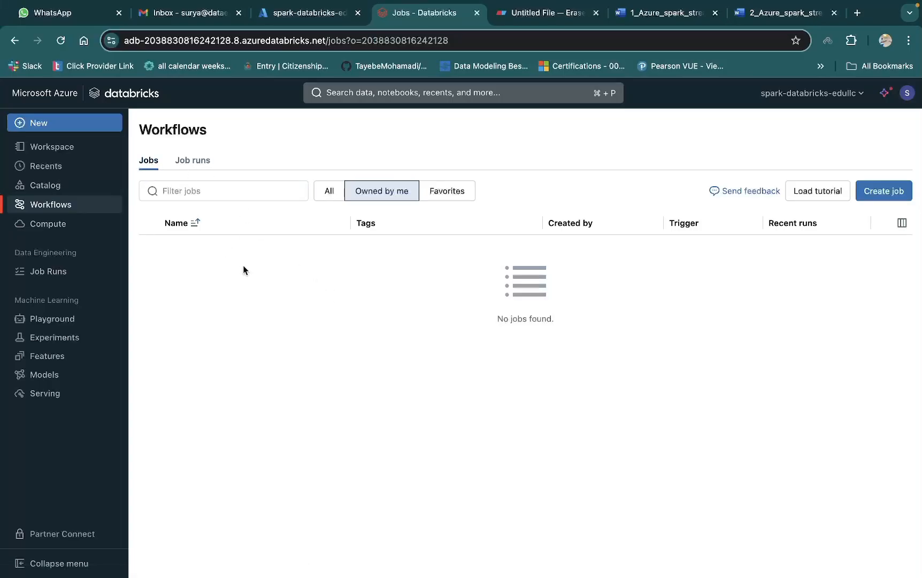
click(194, 161)
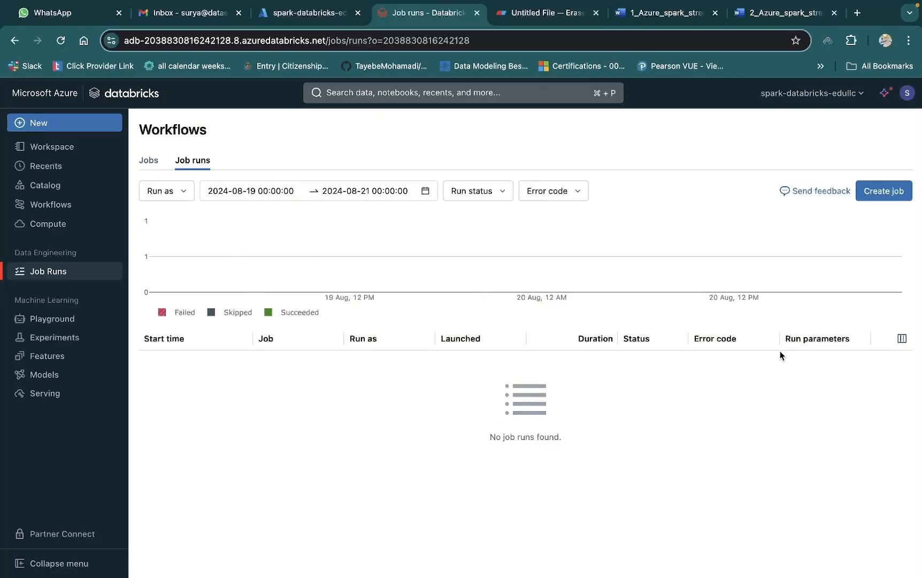
click(503, 193)
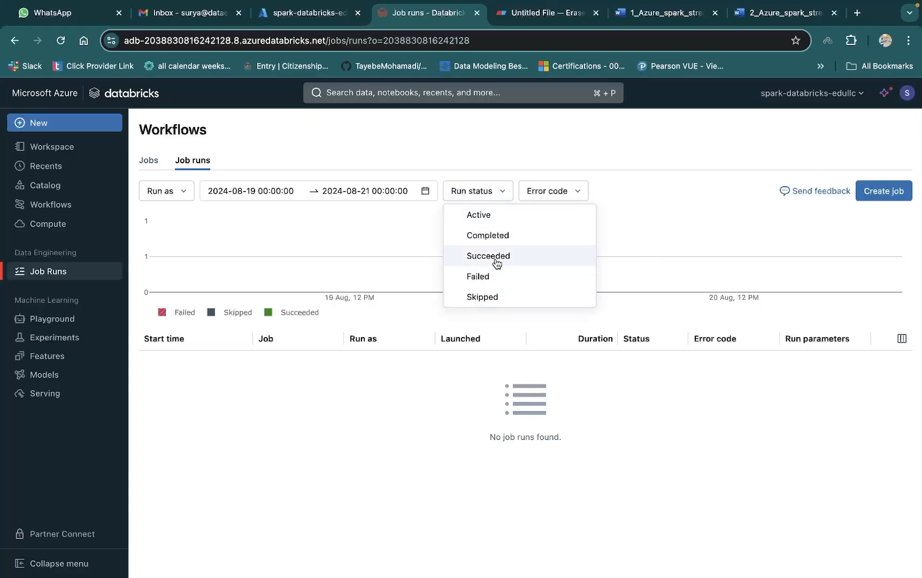
click(662, 244)
click(578, 192)
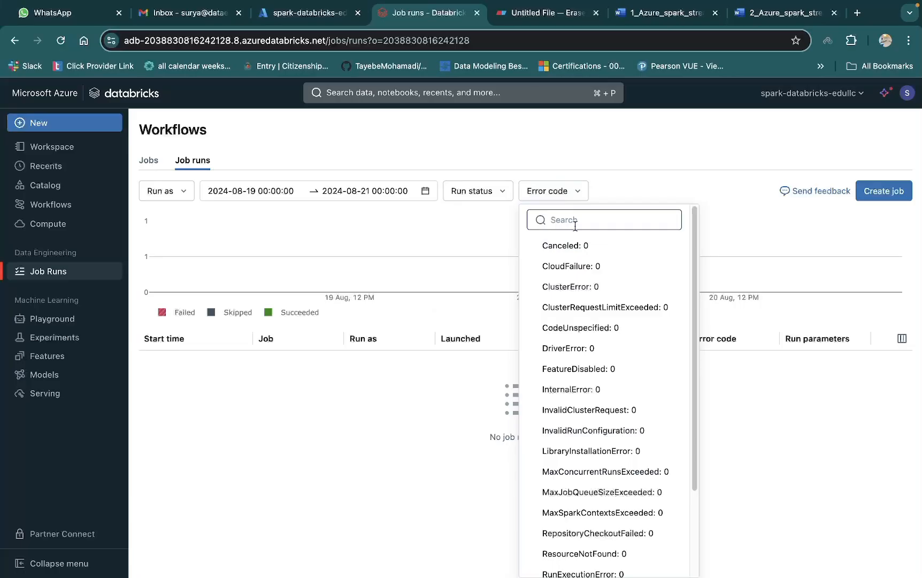
scroll(629, 523, down, 3)
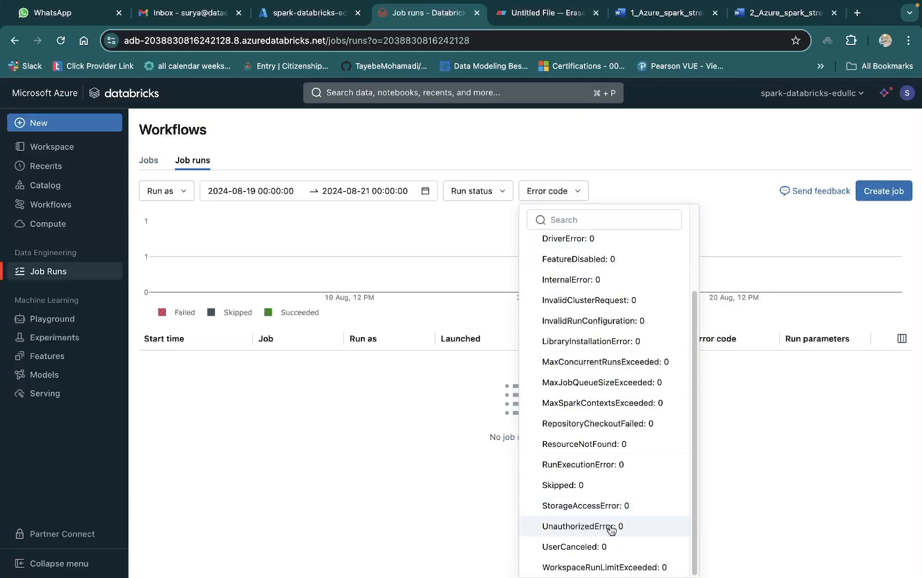
scroll(614, 533, up, 3)
scroll(614, 532, down, 1)
click(773, 242)
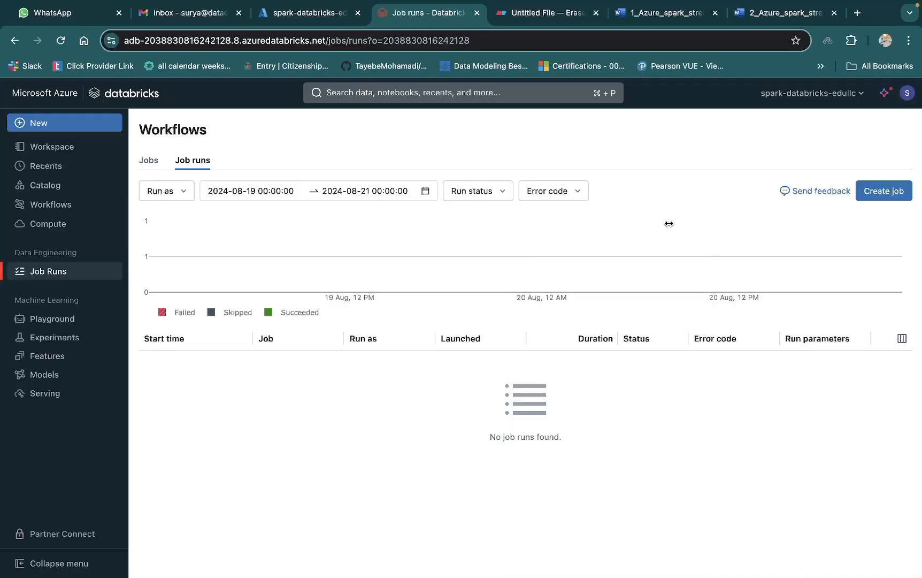
Start a new job and review the type and source options available for its task
click(882, 193)
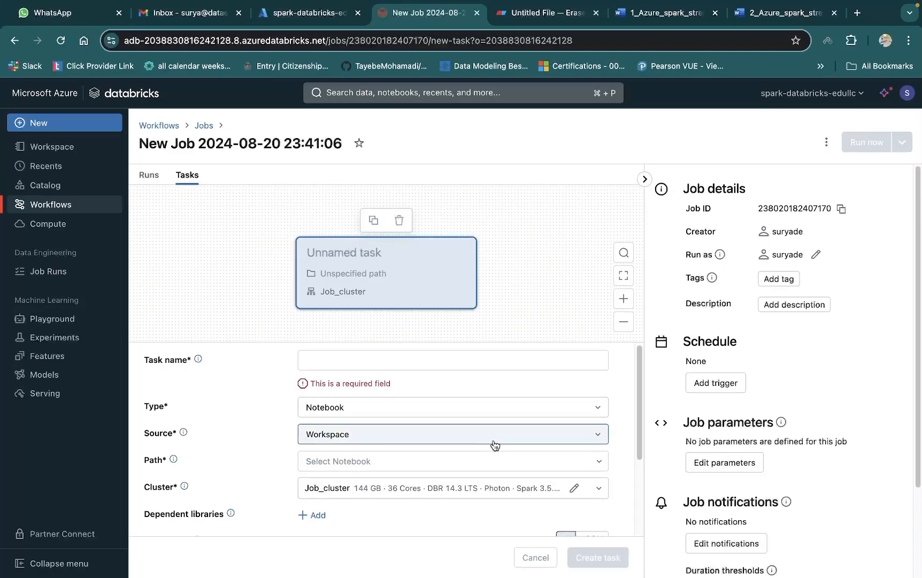
scroll(471, 444, down, 3)
scroll(449, 442, up, 3)
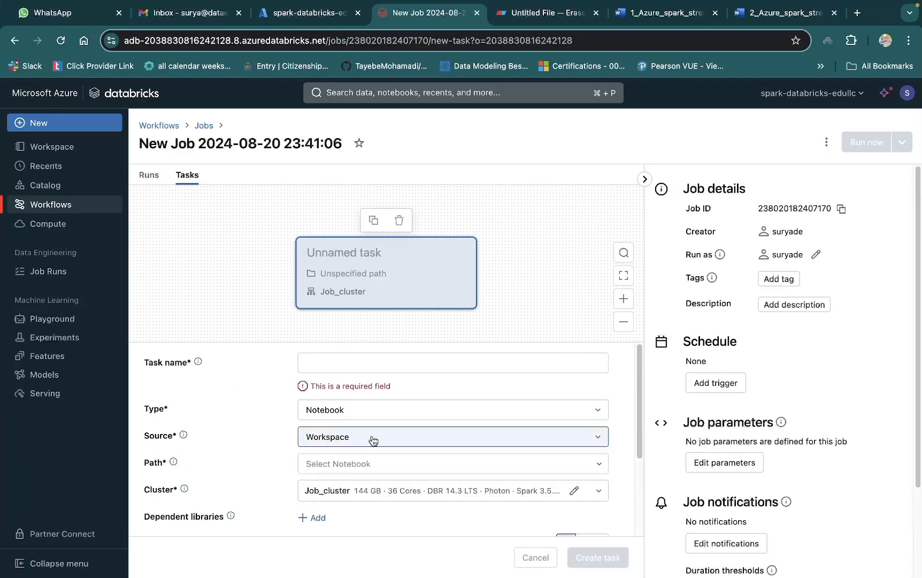
click(314, 416)
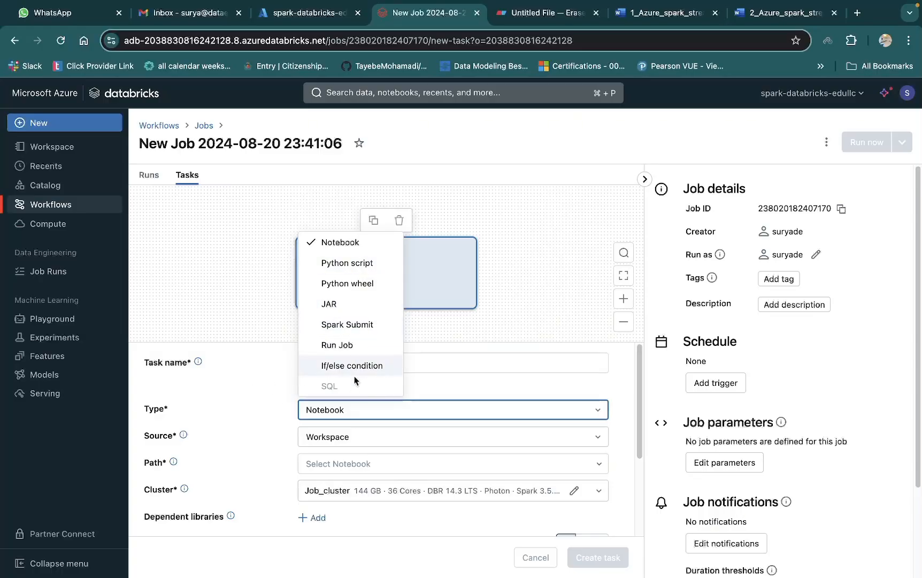
click(264, 389)
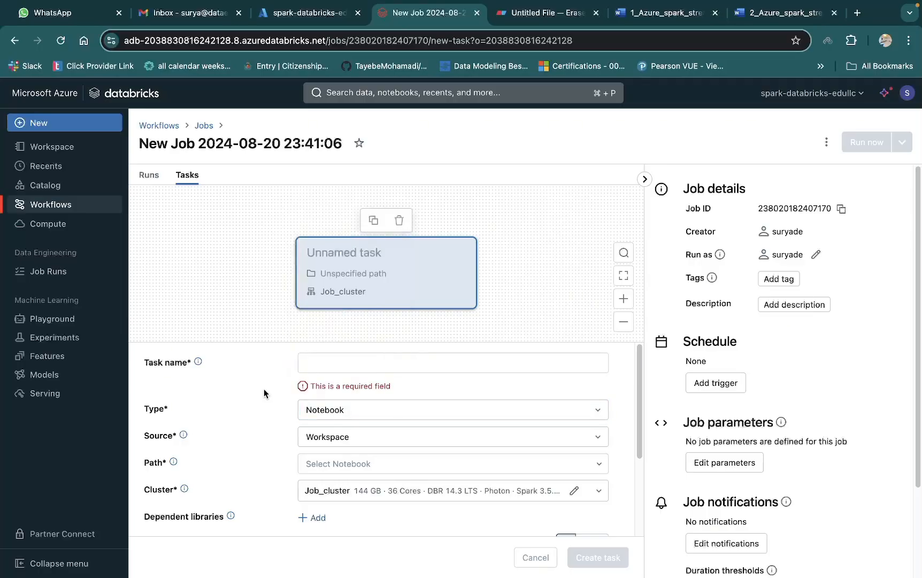
click(354, 412)
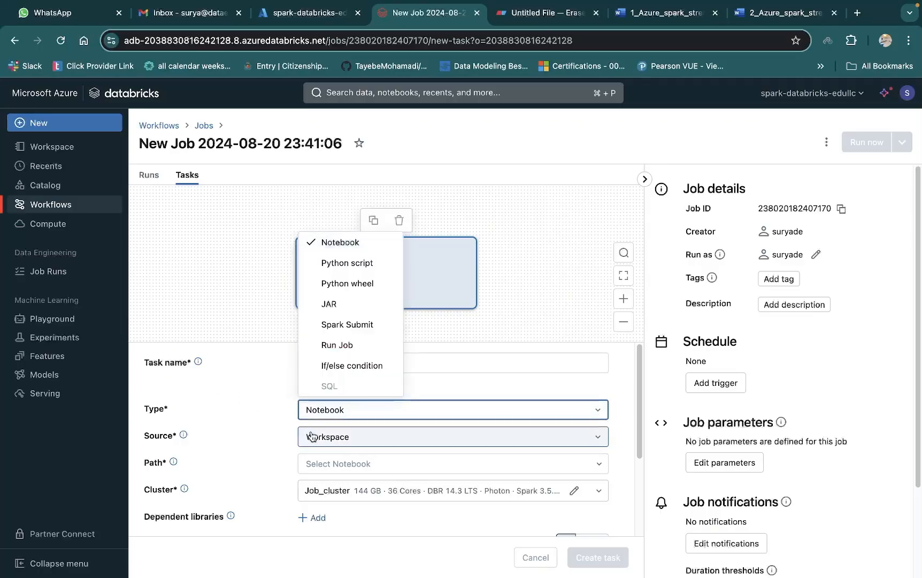
click(341, 437)
click(273, 416)
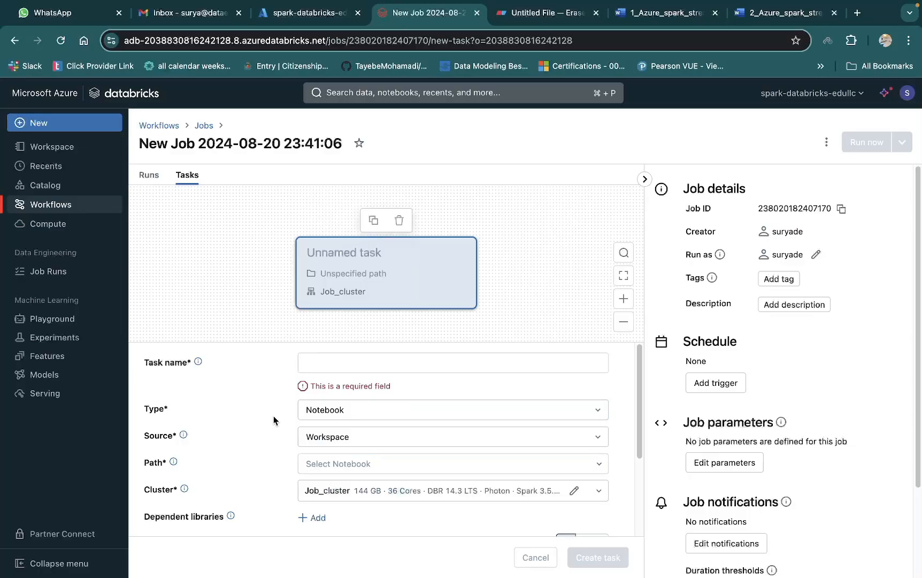
click(337, 438)
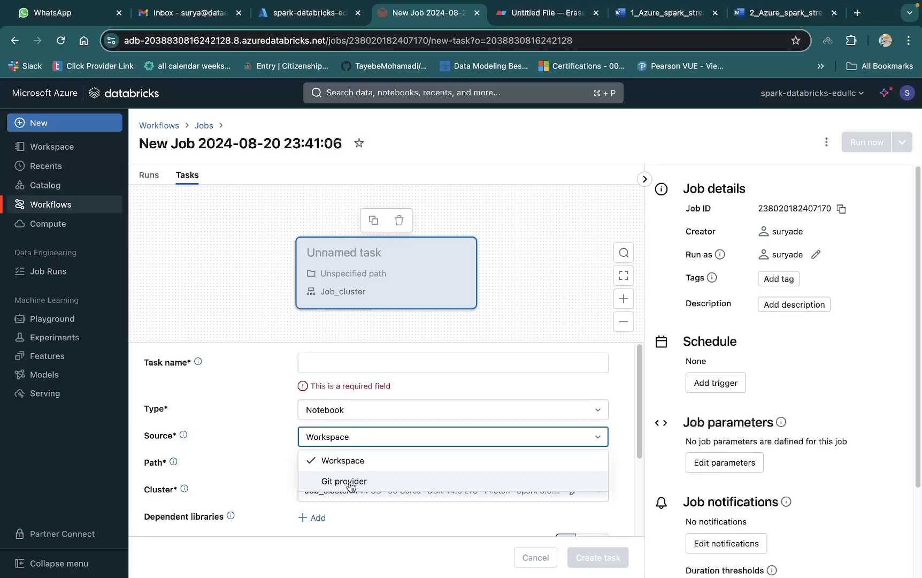
click(262, 405)
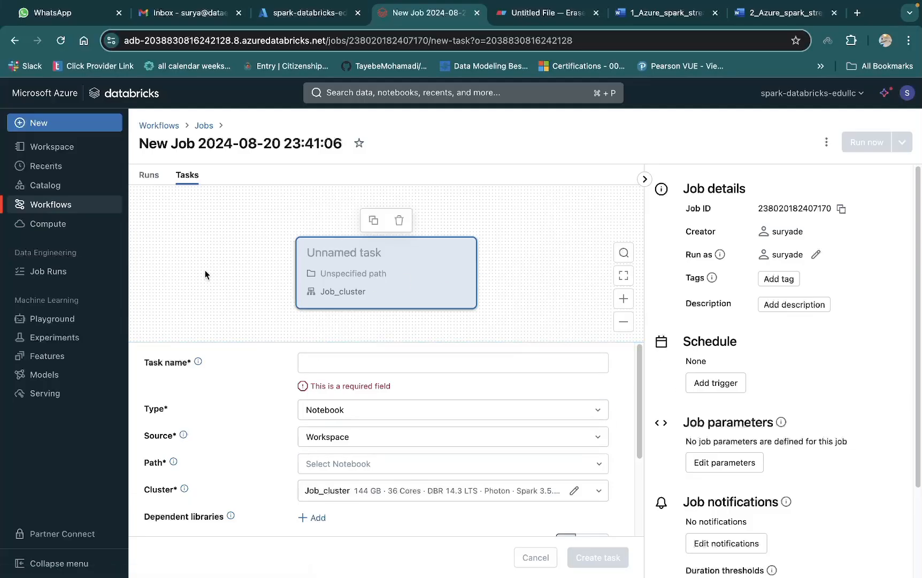
Review the new-item options and the blank cluster form, and check the existing cluster's libraries and configuration
click(39, 122)
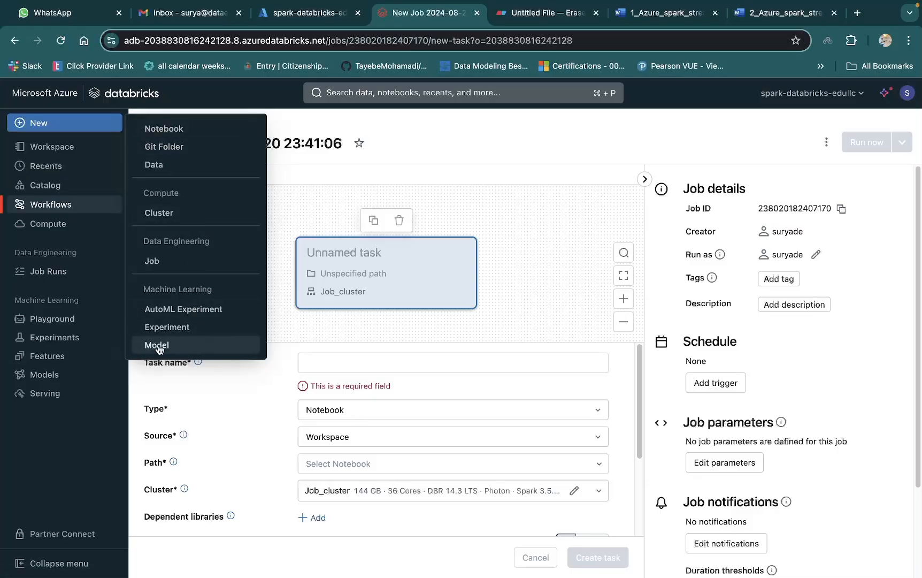
click(157, 213)
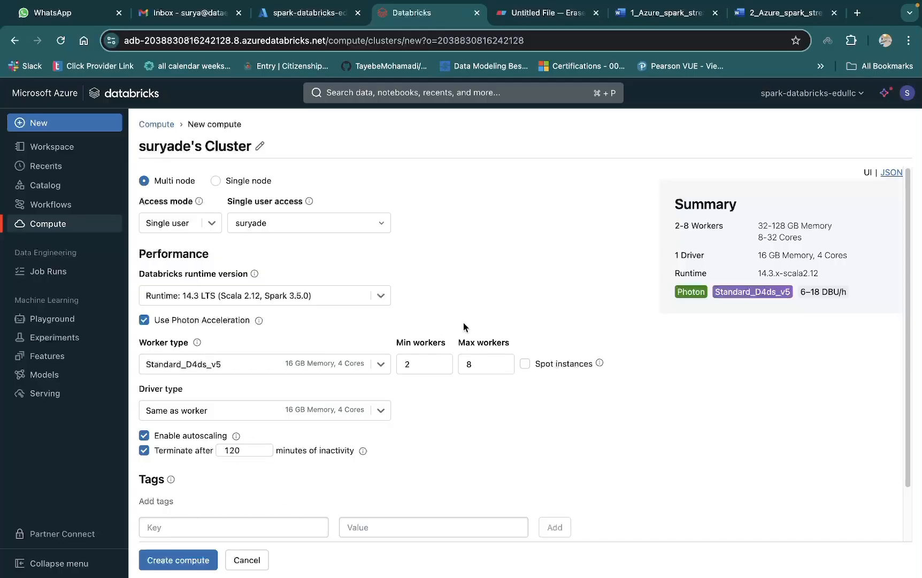
click(38, 222)
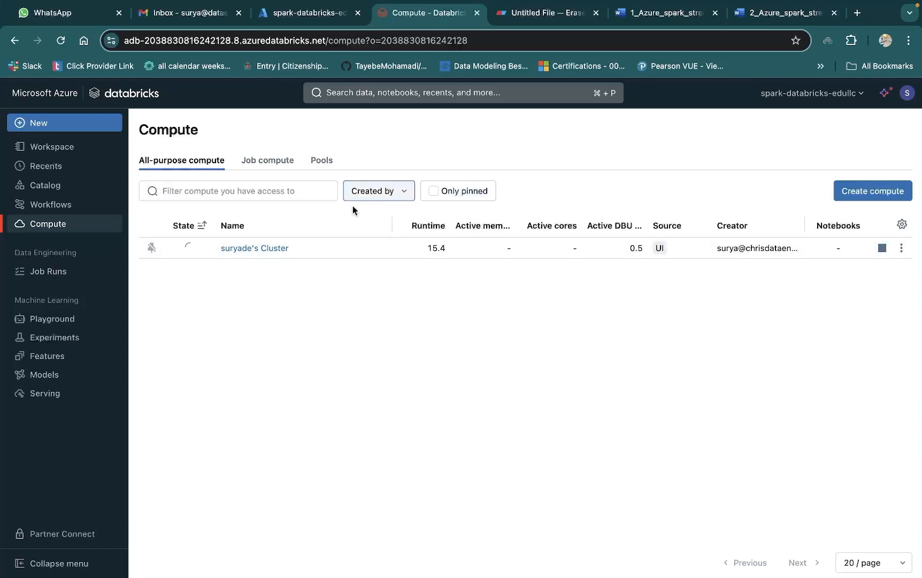
click(265, 249)
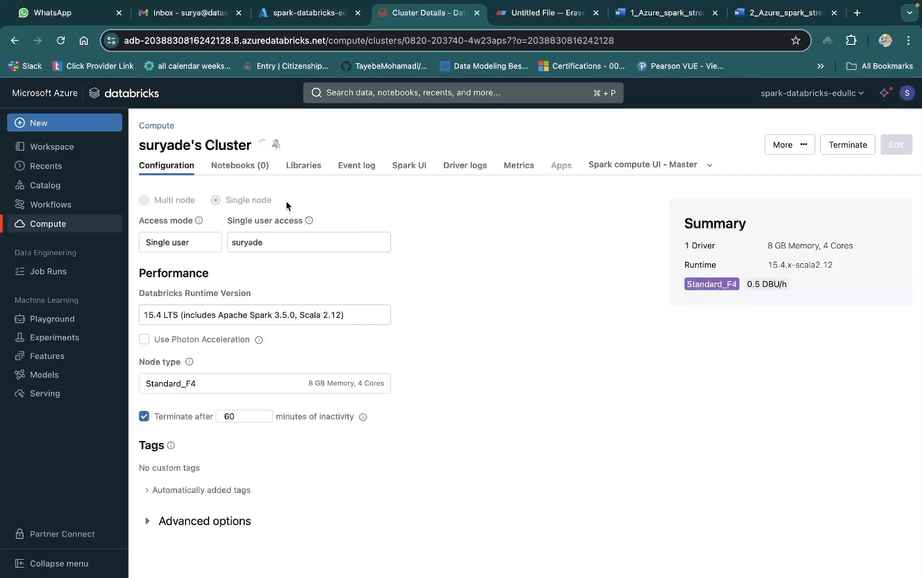
click(299, 170)
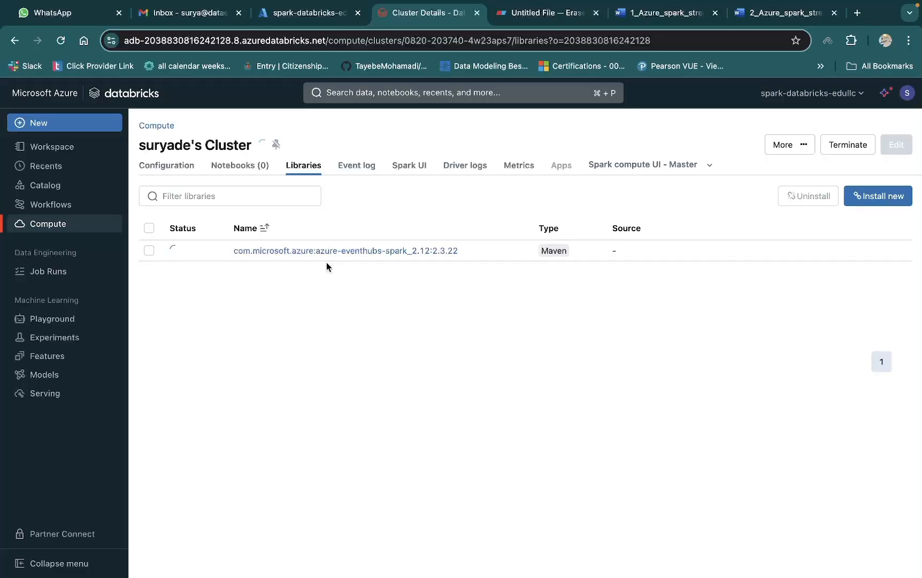
click(181, 169)
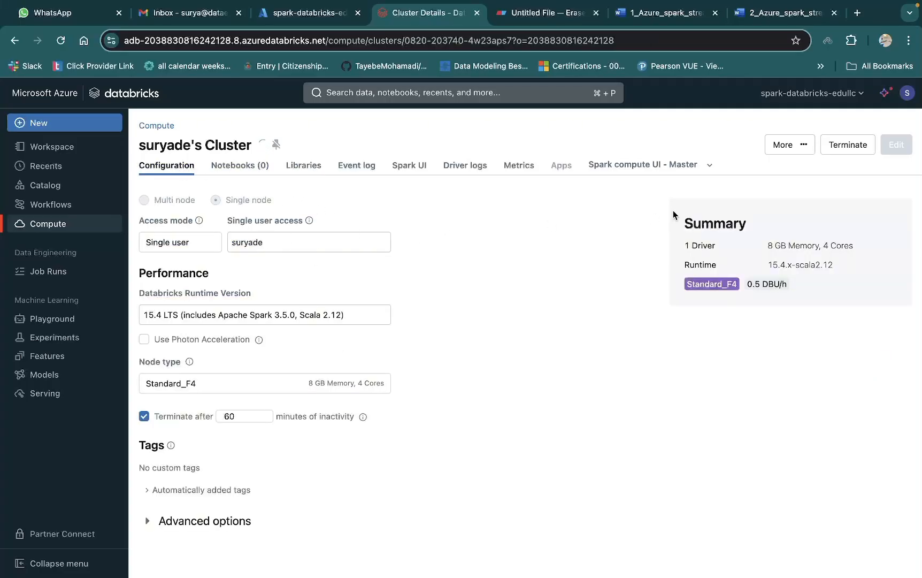
Examine the full JSON definition of the cluster and close it
click(810, 147)
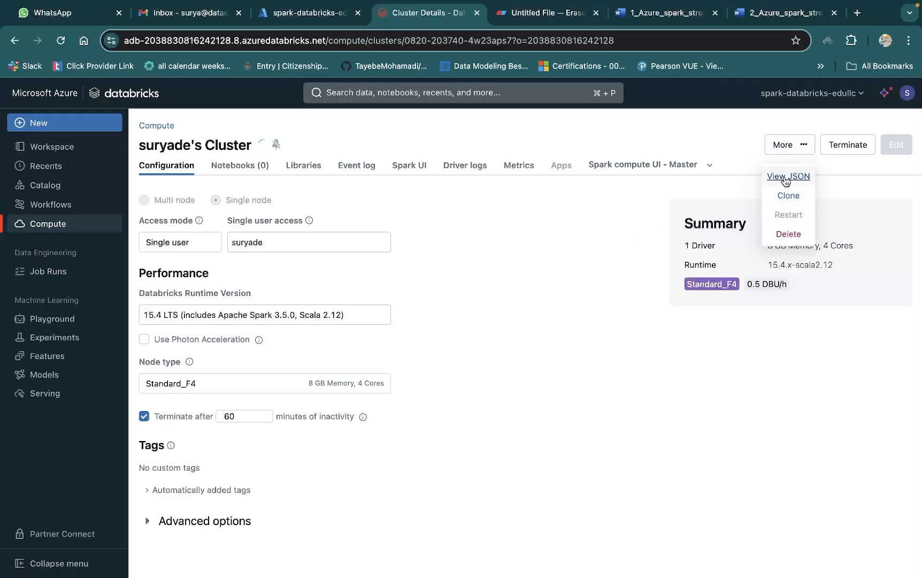
click(786, 180)
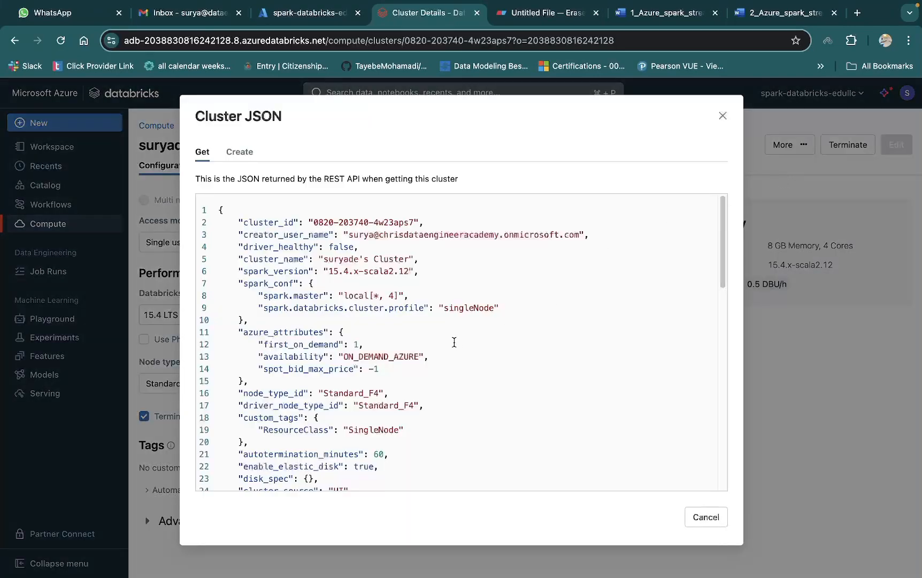
scroll(457, 337, down, 10)
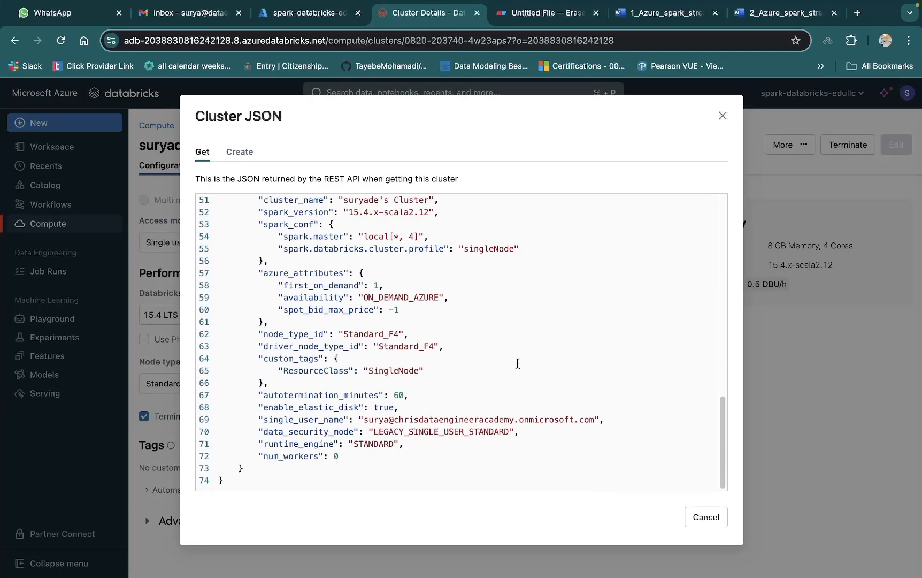
scroll(443, 332, up, 2)
scroll(442, 332, up, 5)
scroll(444, 333, up, 3)
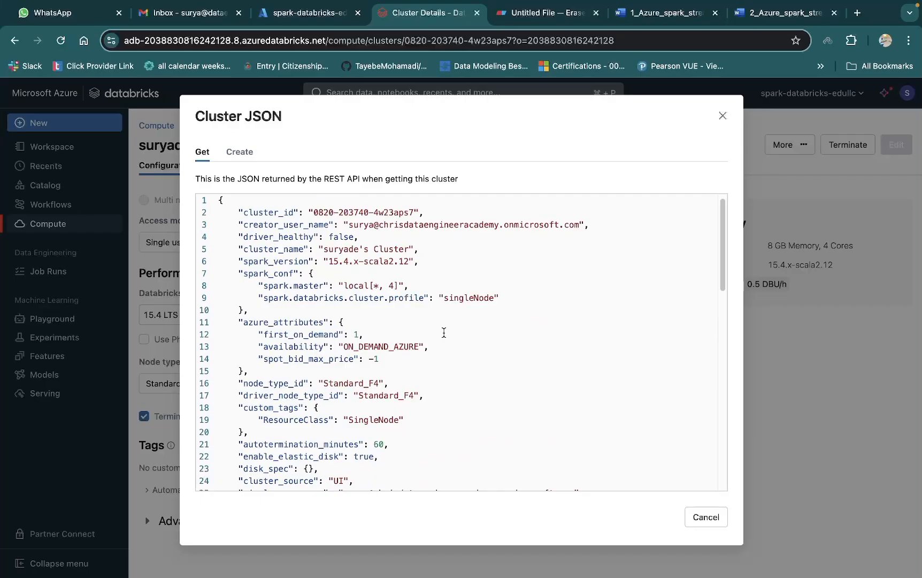
scroll(444, 333, up, 1)
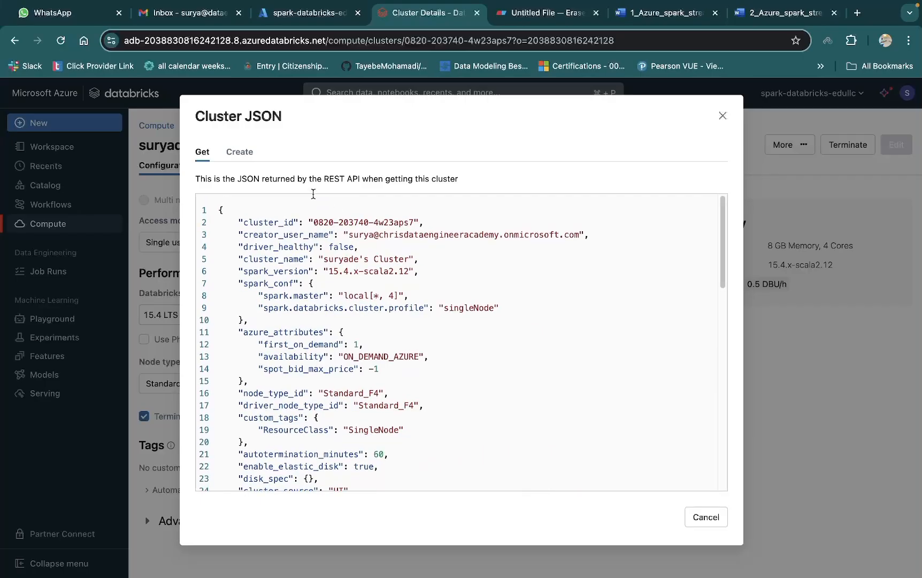
click(722, 116)
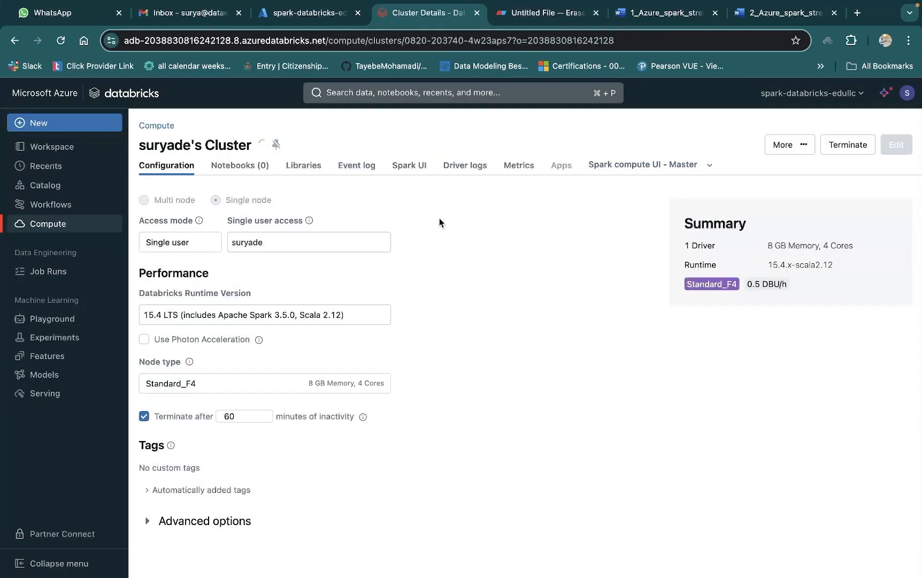
Review the cluster's additional management actions, the Scala version in its runtime and the Spark compute UI choices
click(799, 145)
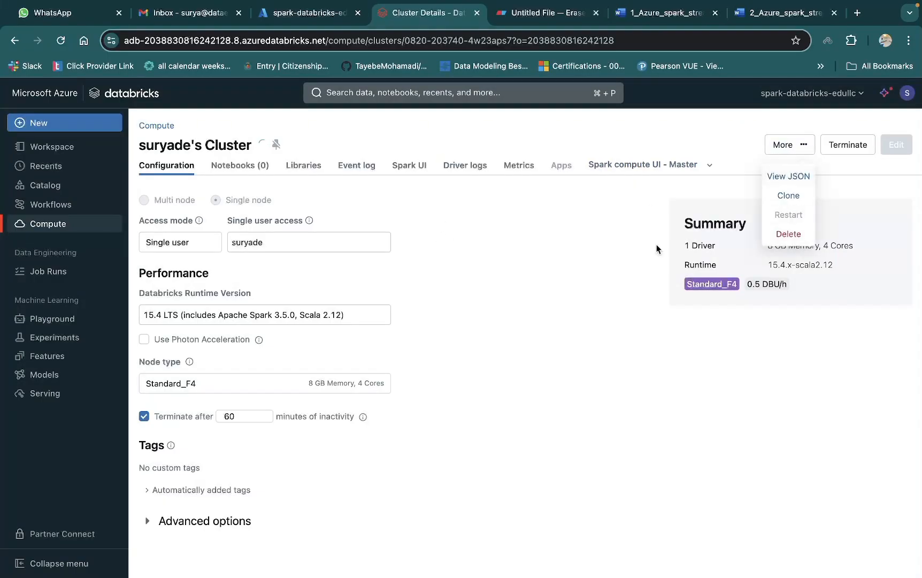
click(523, 258)
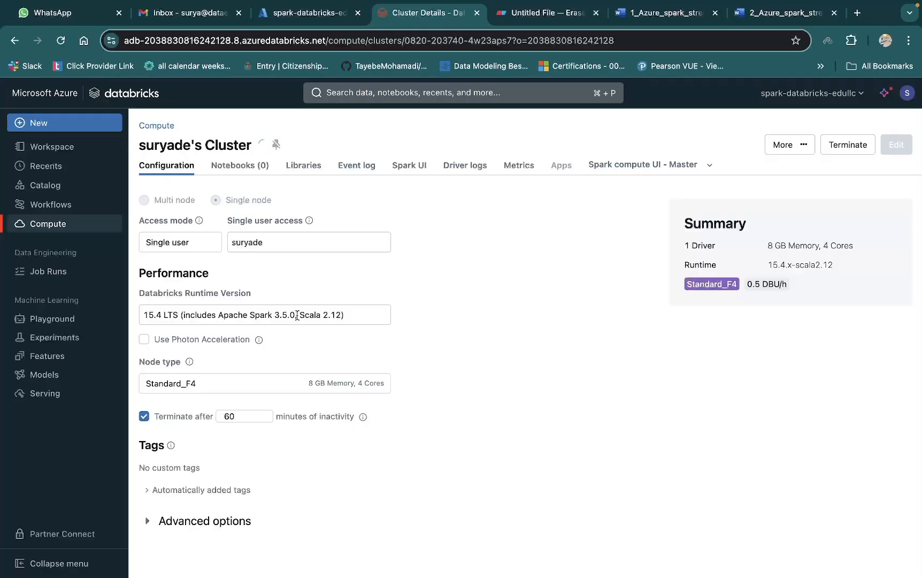
drag(250, 316, 301, 336)
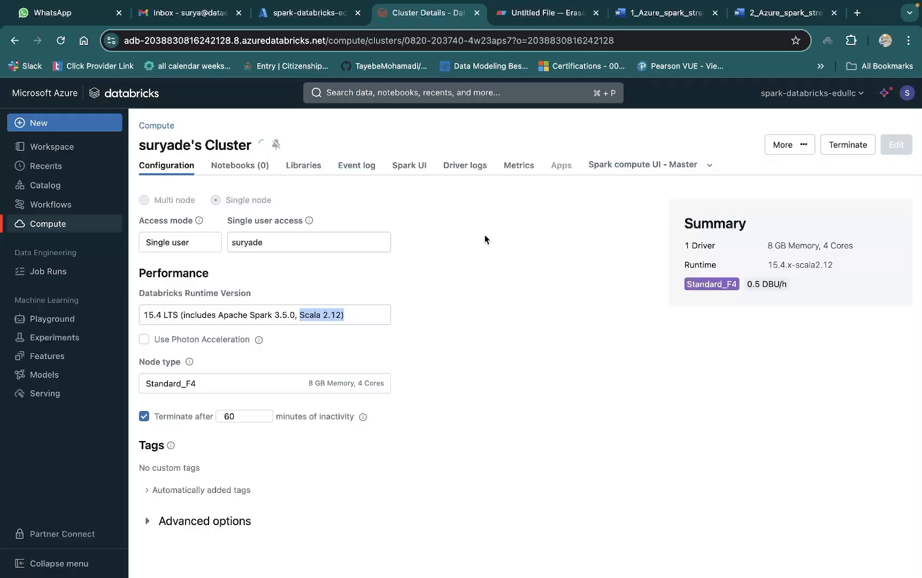
click(710, 165)
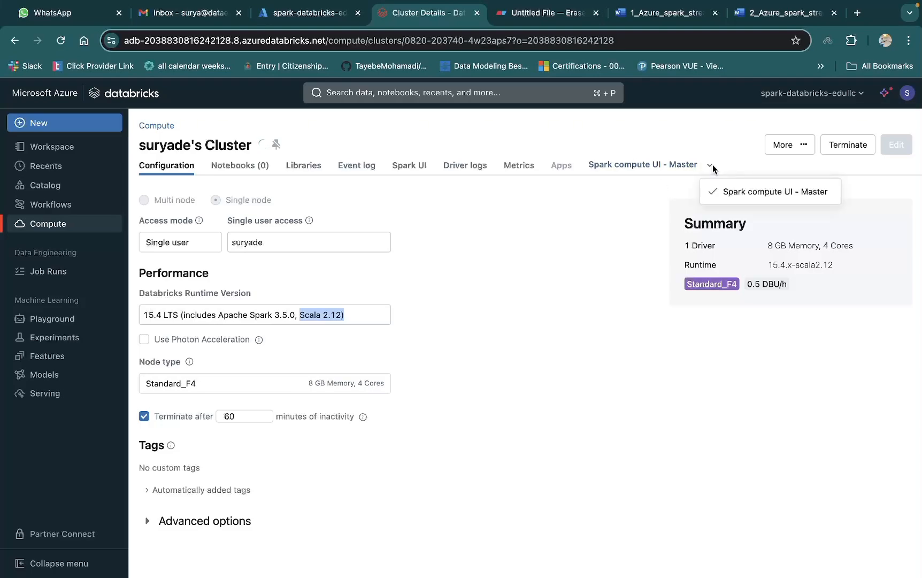
click(565, 249)
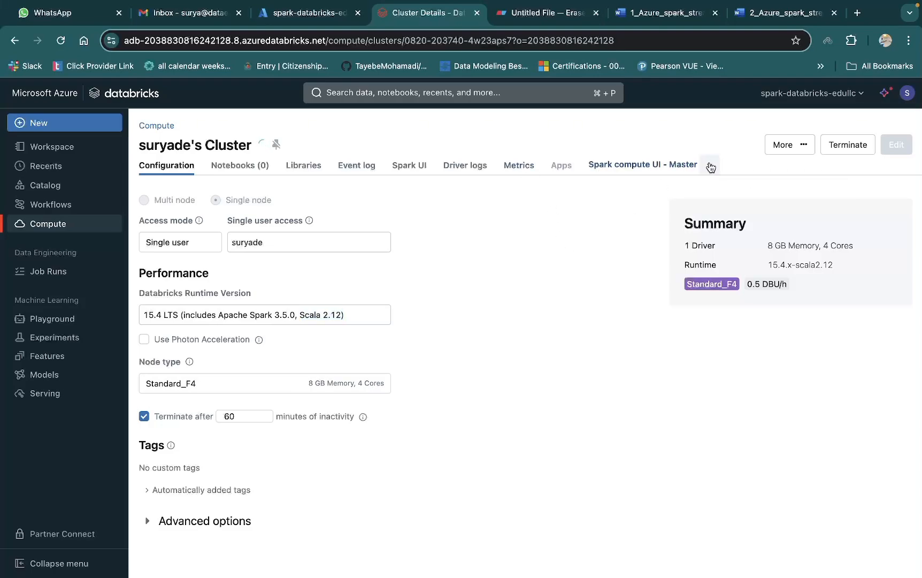
click(711, 167)
click(591, 237)
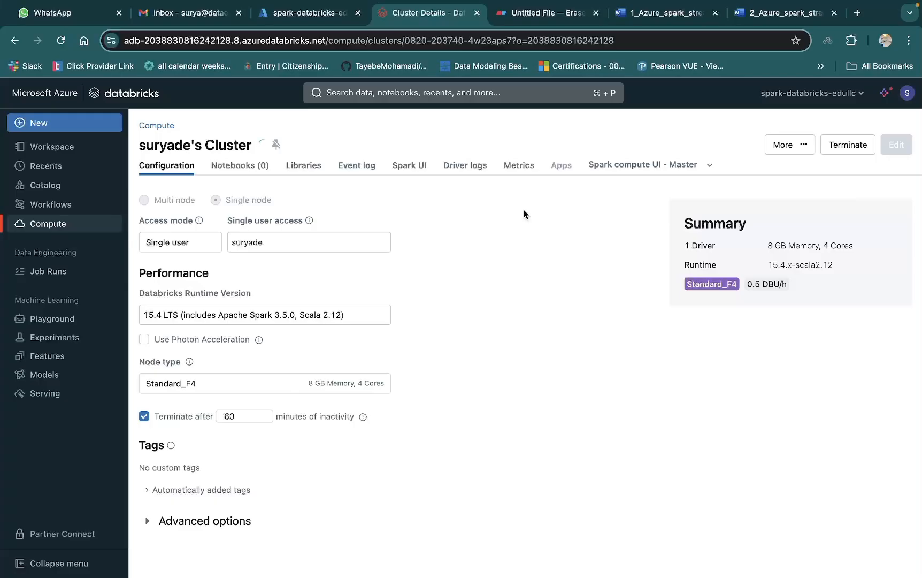
click(804, 145)
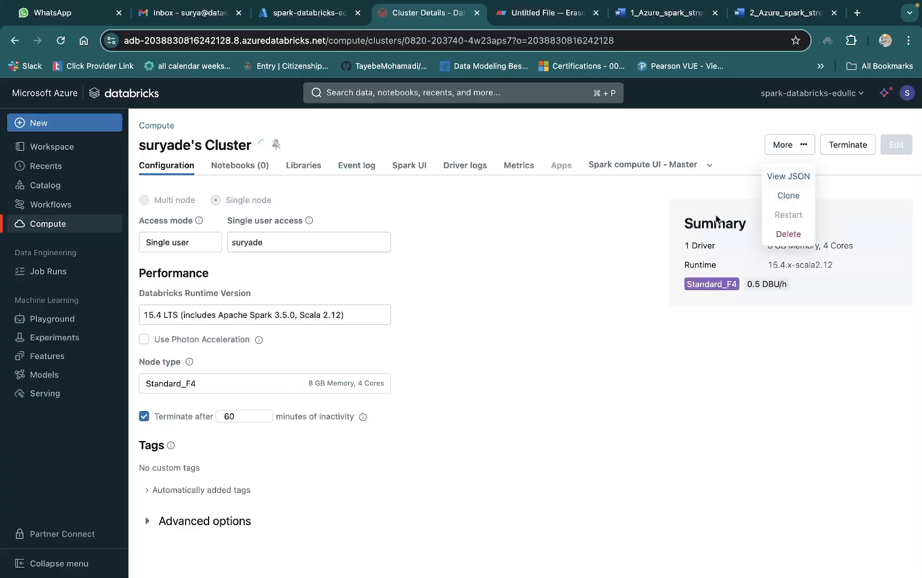
click(570, 246)
click(795, 152)
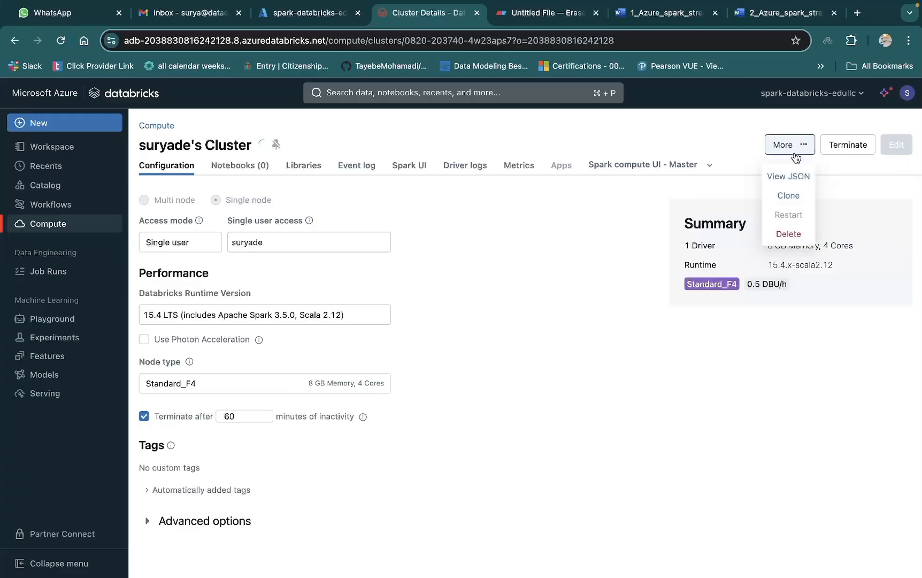
click(807, 151)
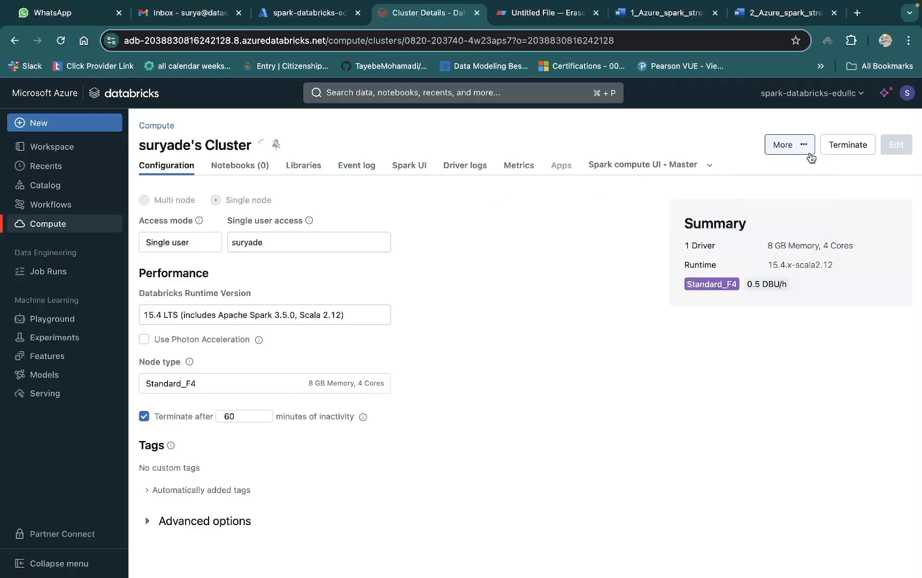
Check the cluster's additional management actions, return to the compute list and review which columns it can show
click(808, 151)
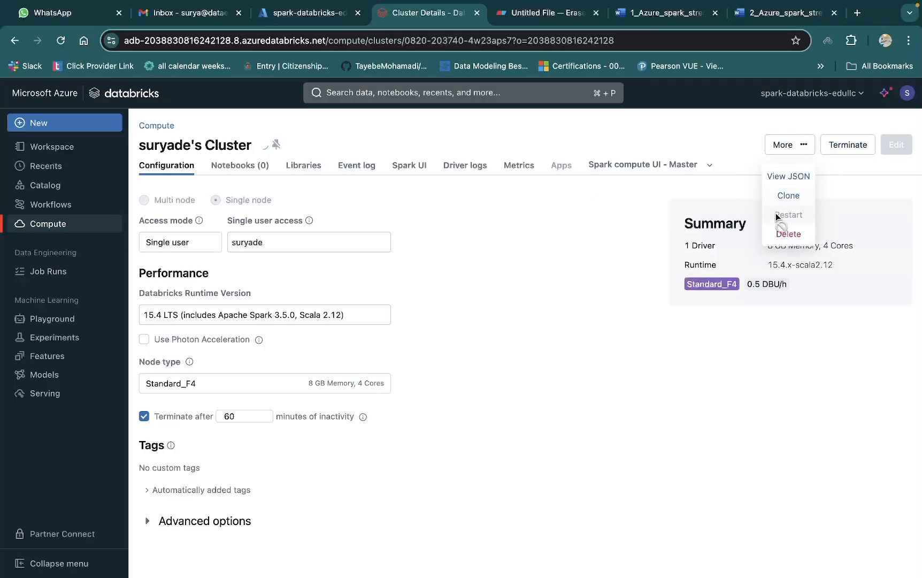
click(624, 246)
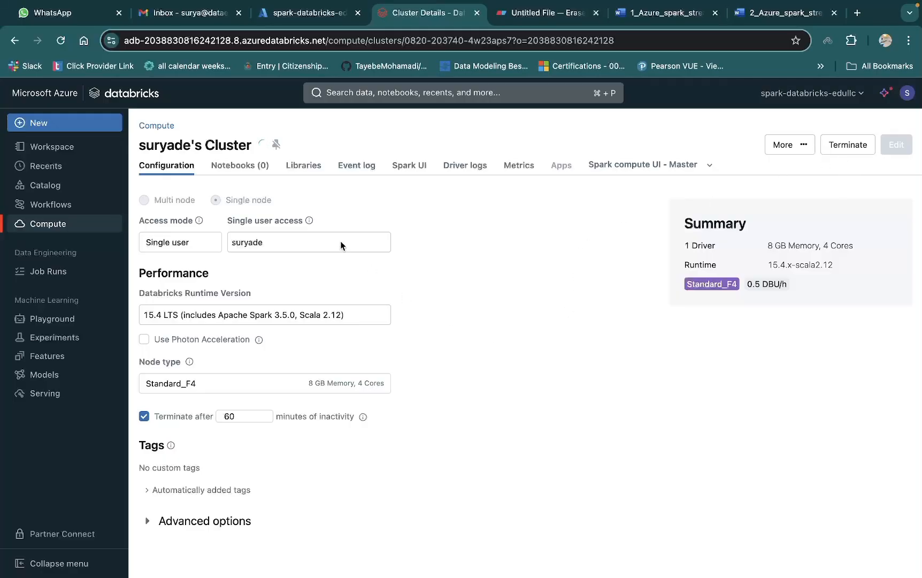
click(41, 226)
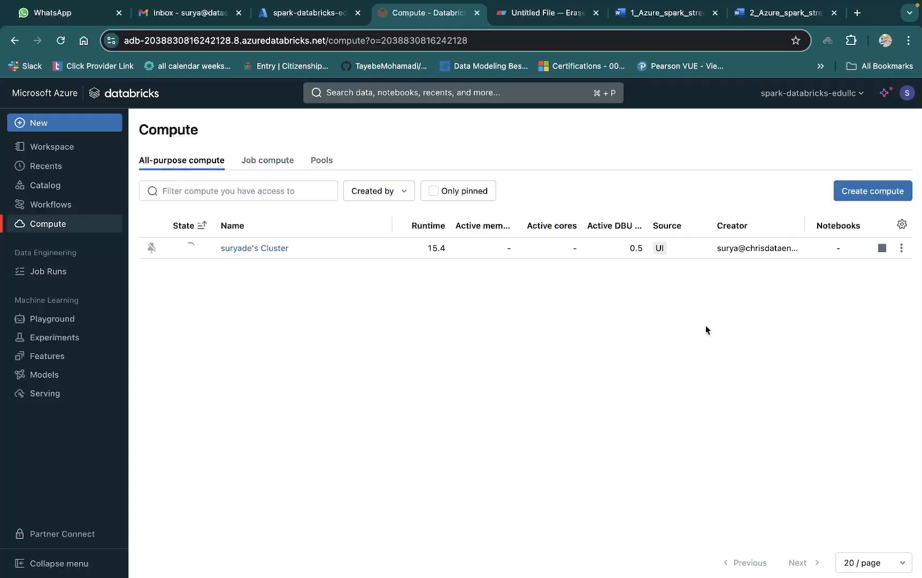
click(902, 225)
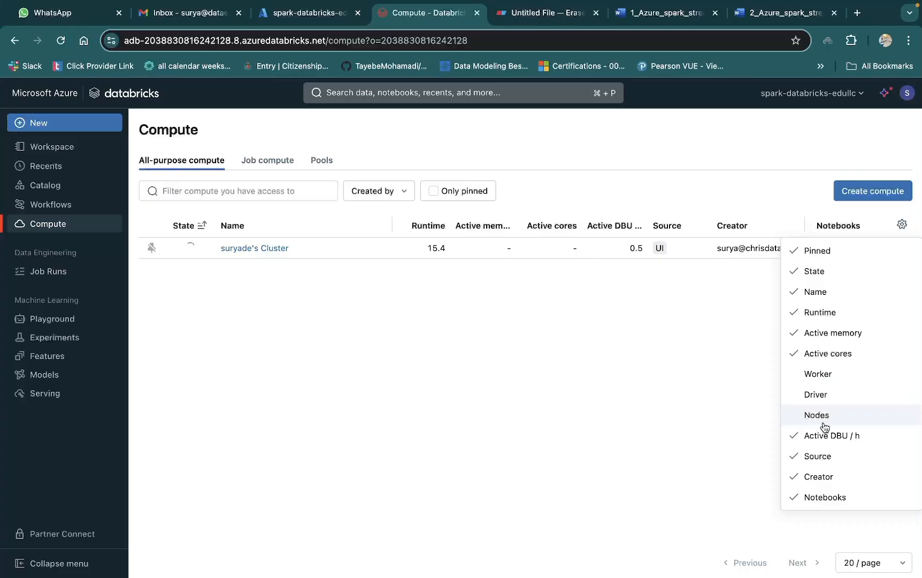
click(625, 276)
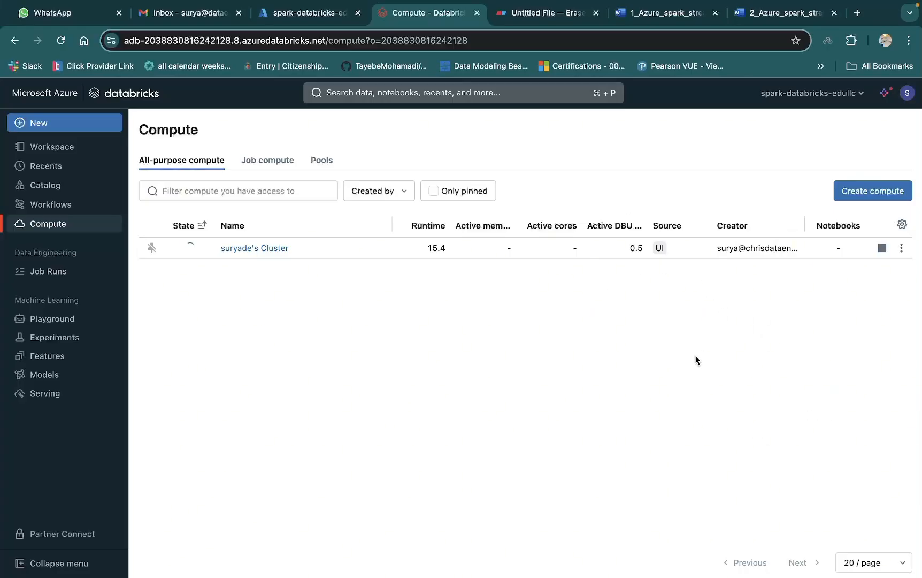
Hide the Creator and Source columns in the compute list and show the Worker column
click(902, 224)
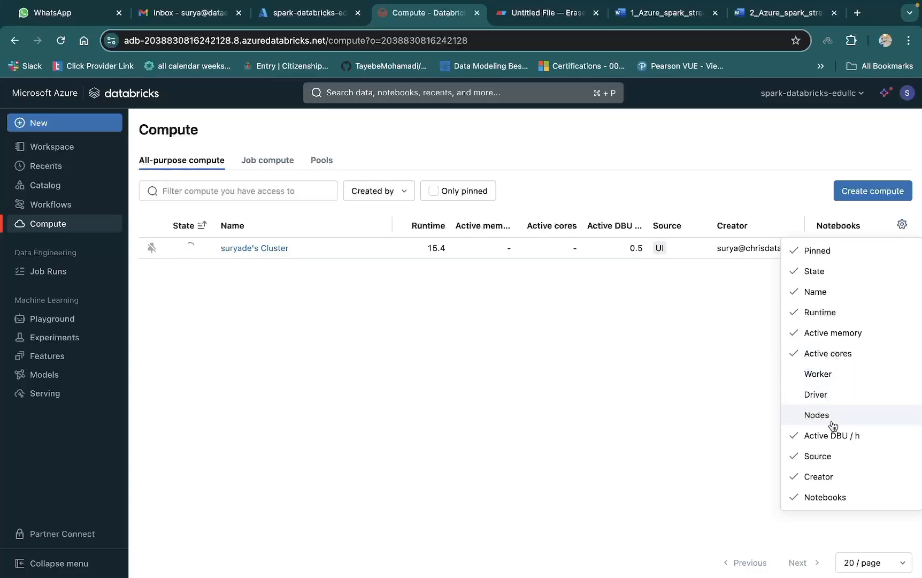
click(816, 483)
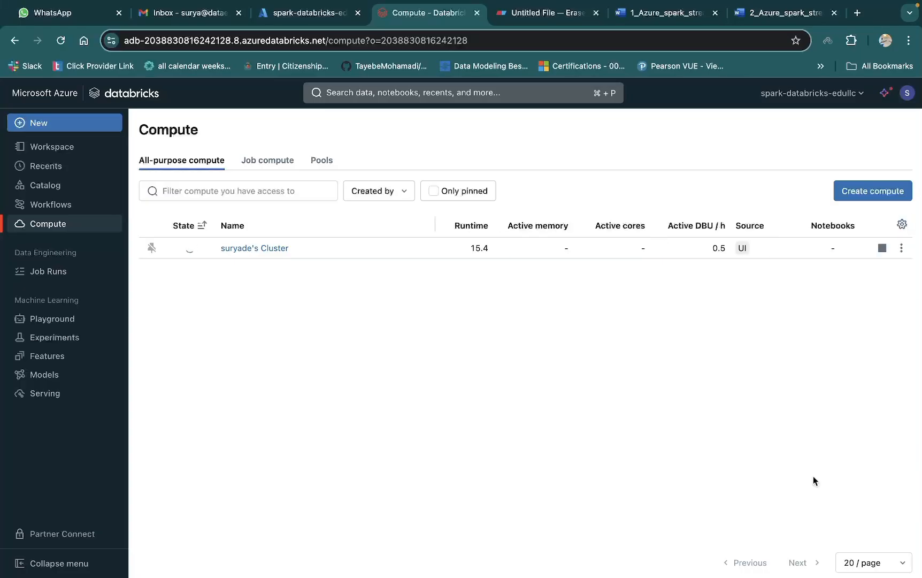
click(902, 224)
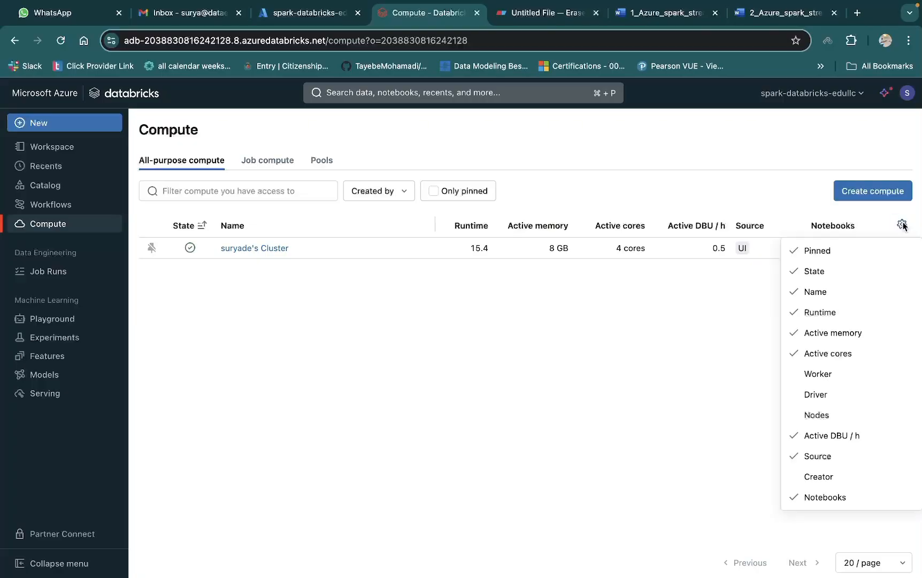
click(813, 457)
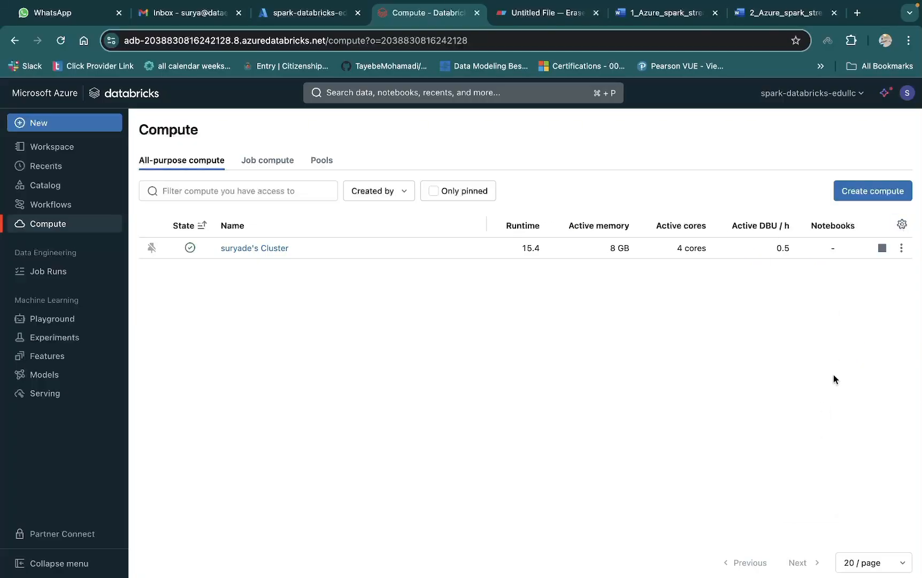
click(903, 225)
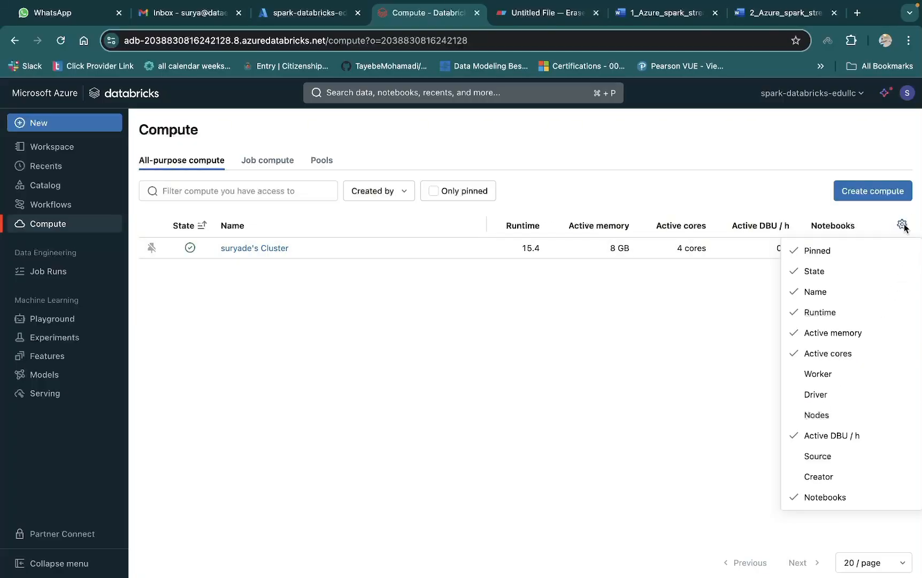
click(840, 374)
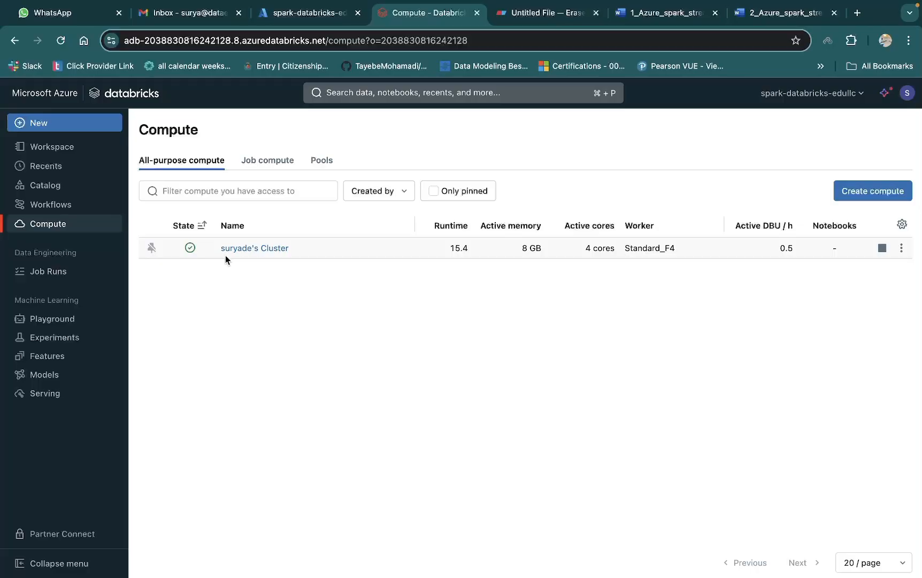
Open the cluster's libraries and read the installation message for azure-eventhubs-spark_2.12:2.3.22
click(257, 255)
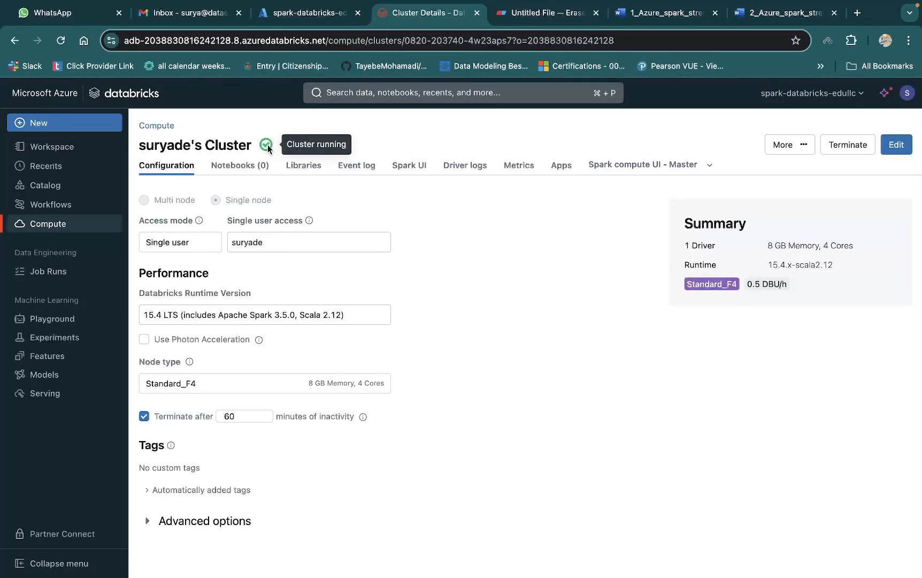
click(306, 172)
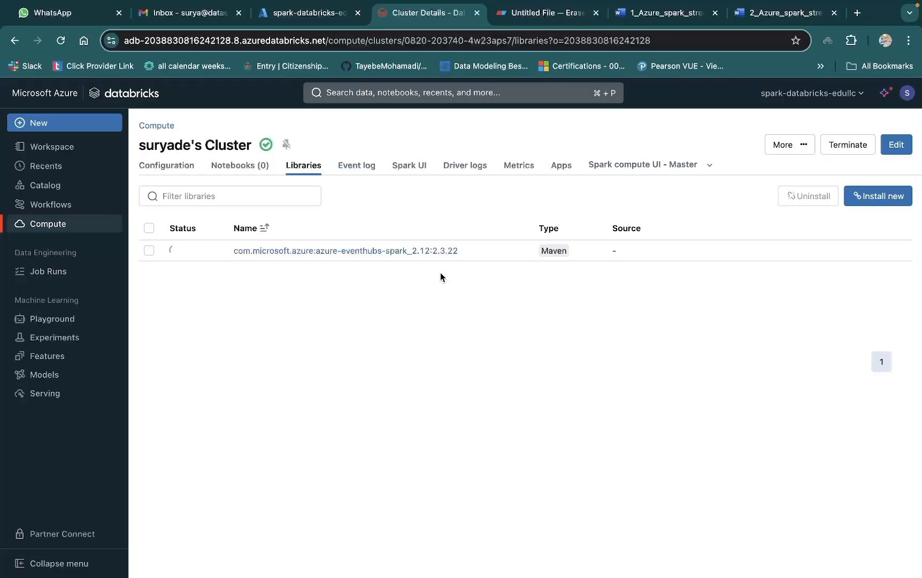
click(409, 251)
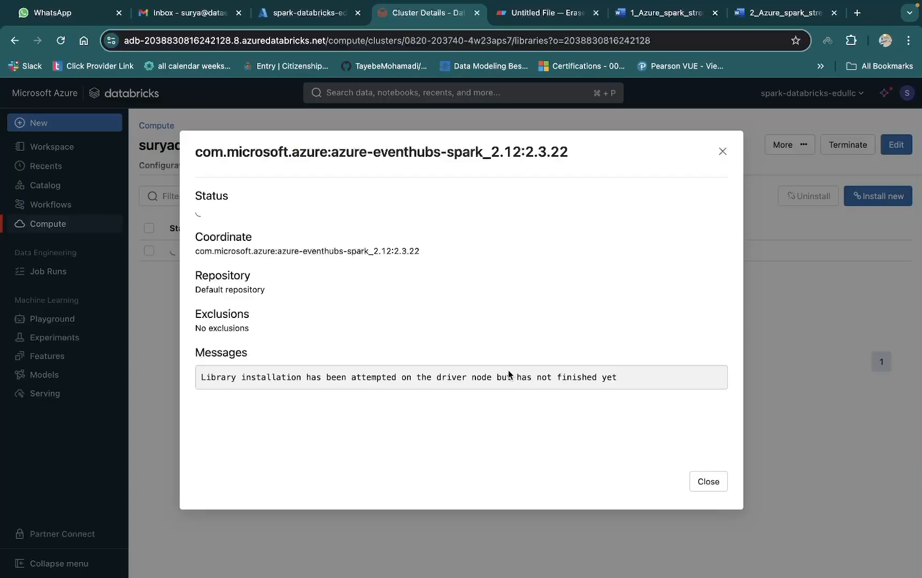
drag(407, 376, 511, 395)
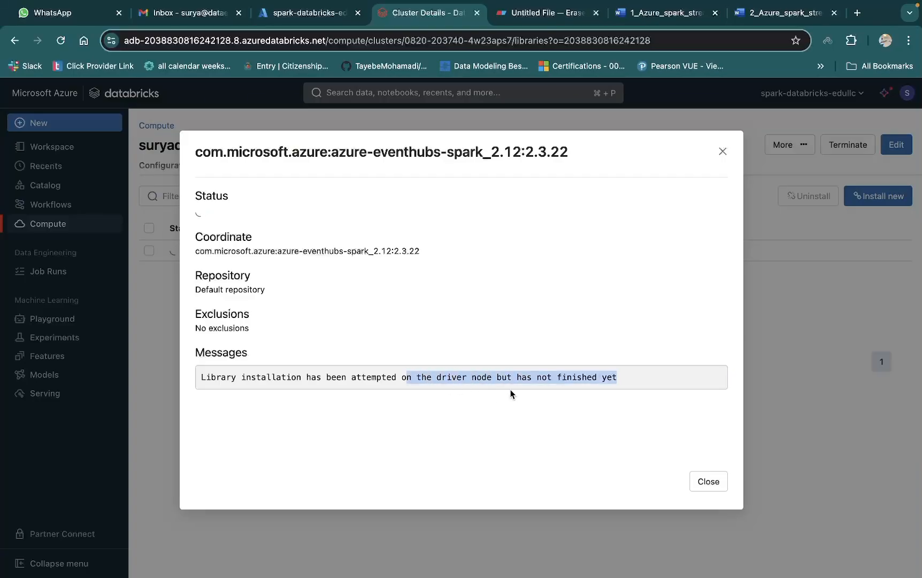
click(626, 383)
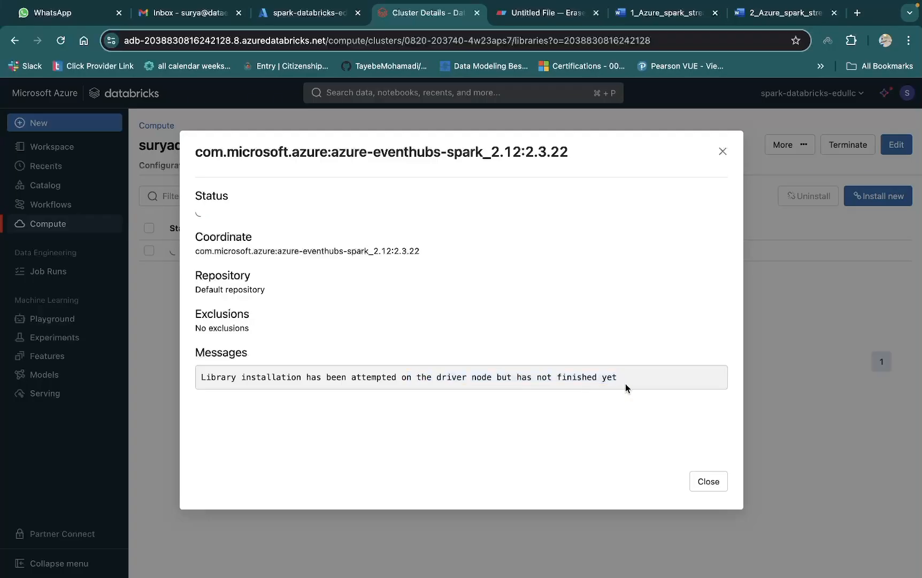
drag(629, 379, 285, 372)
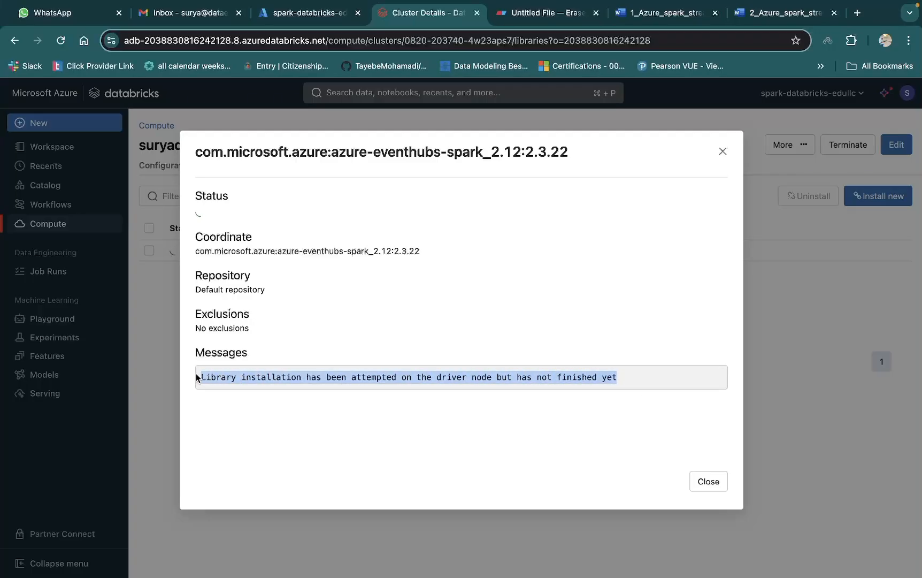
click(723, 155)
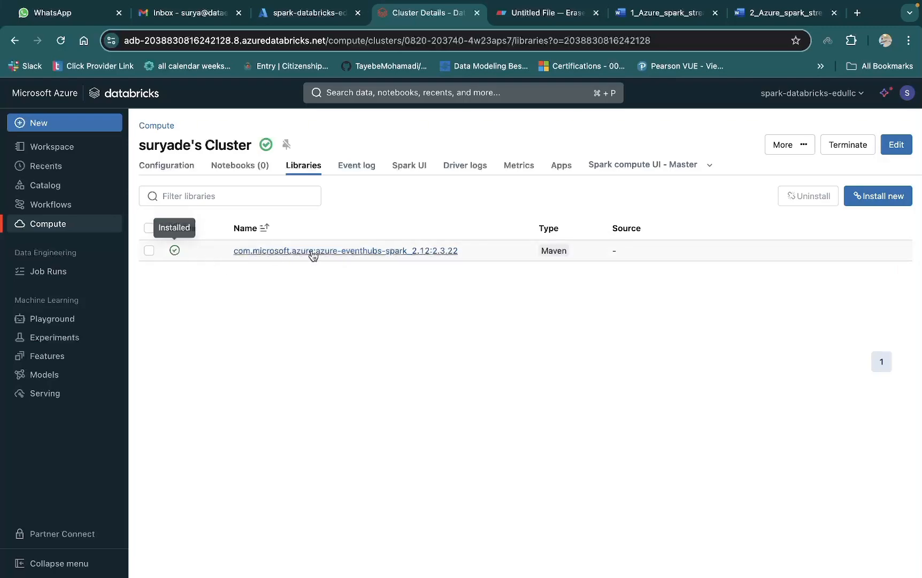
Reopen the Event Hubs library's details, read its updated status and messages, and close them
click(382, 251)
scroll(466, 417, down, 2)
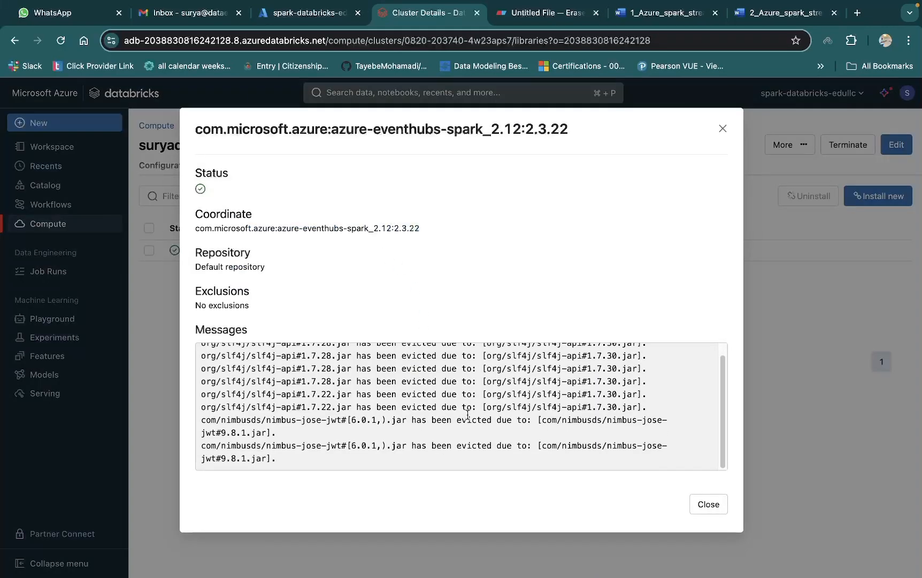
click(708, 504)
Review the cluster's configuration, attached notebooks and editable settings
click(157, 167)
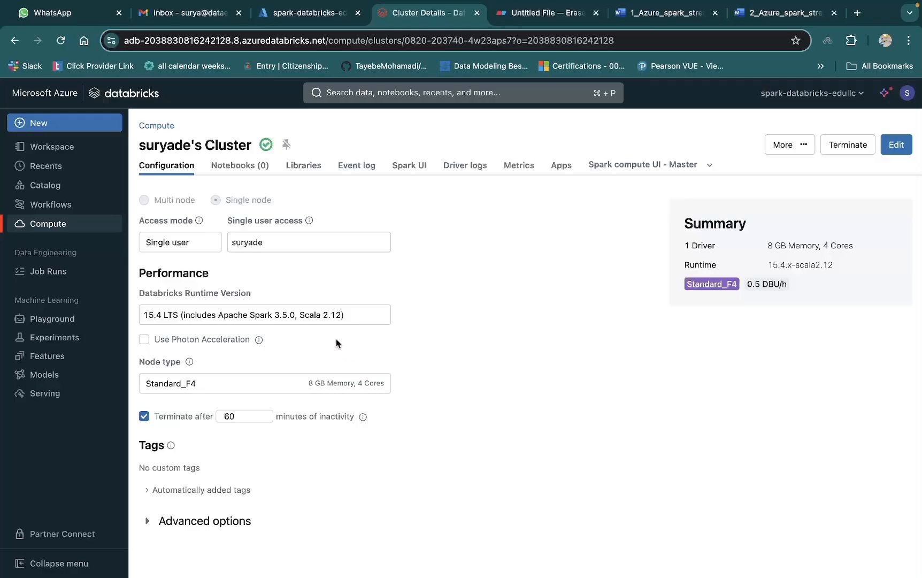
click(256, 167)
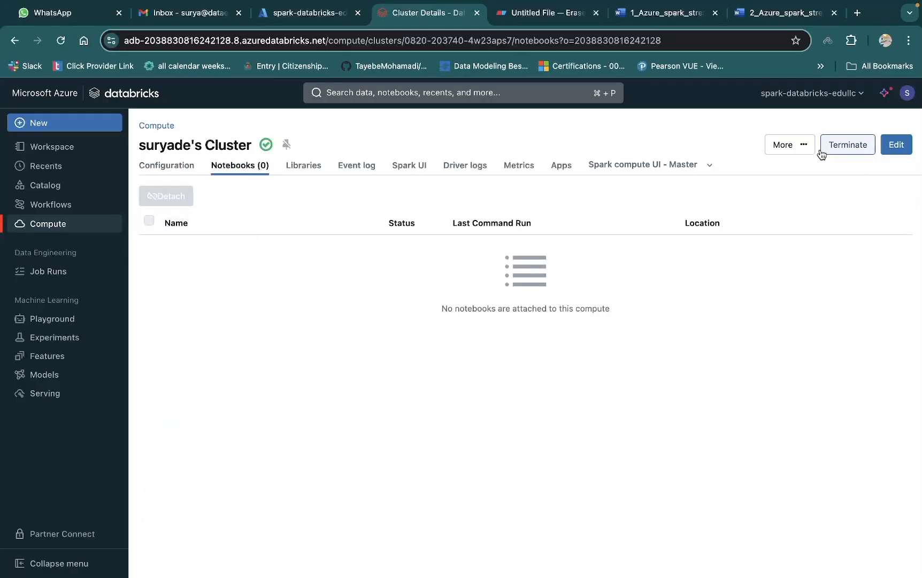
click(800, 144)
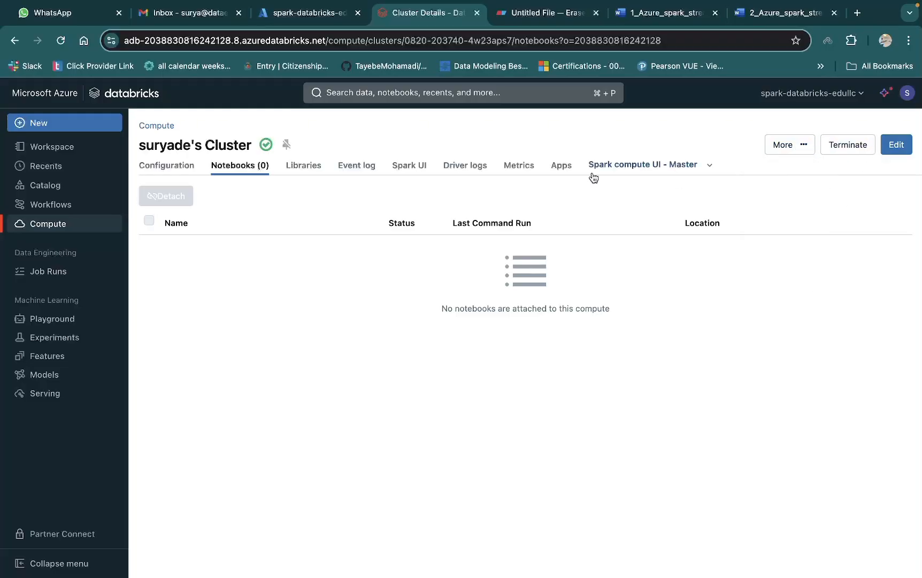
click(898, 145)
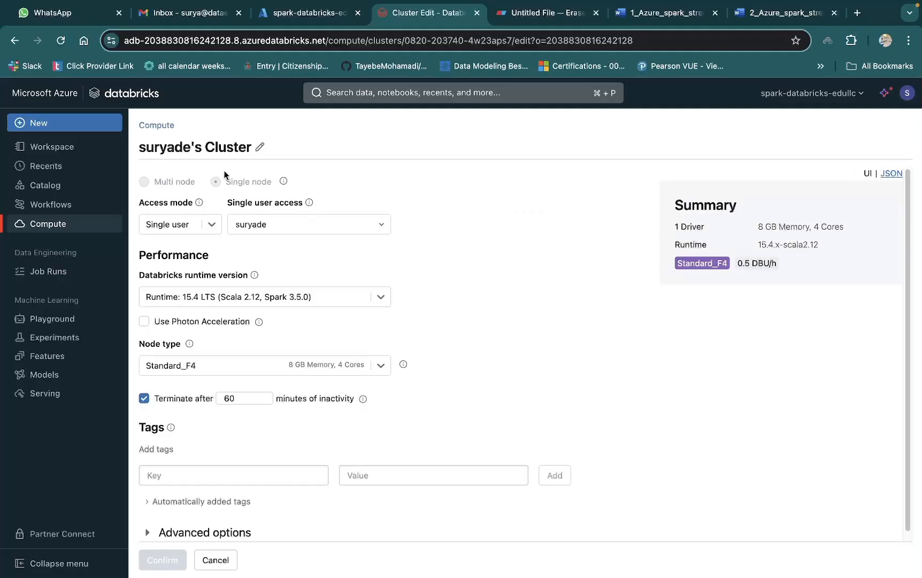
Reopen the cluster from the compute list and review its event log
click(53, 228)
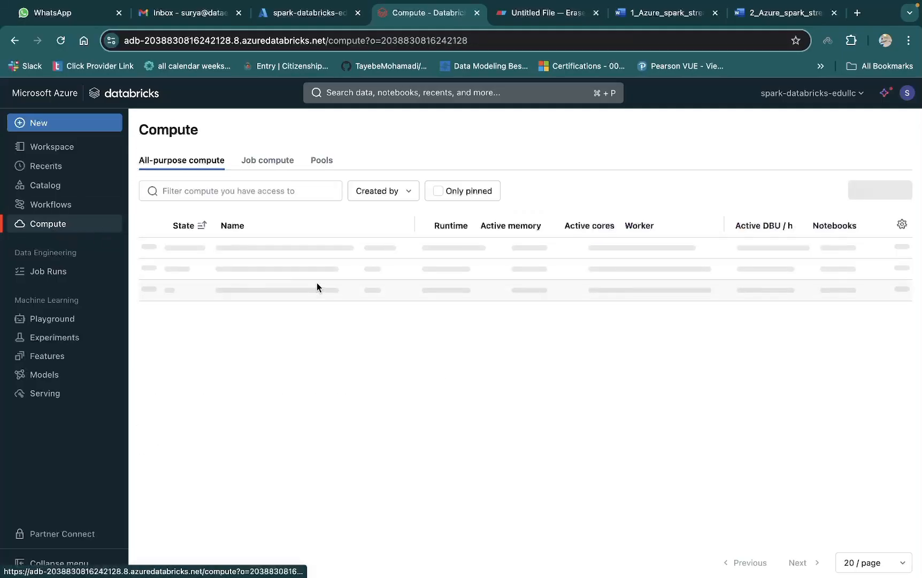
click(273, 248)
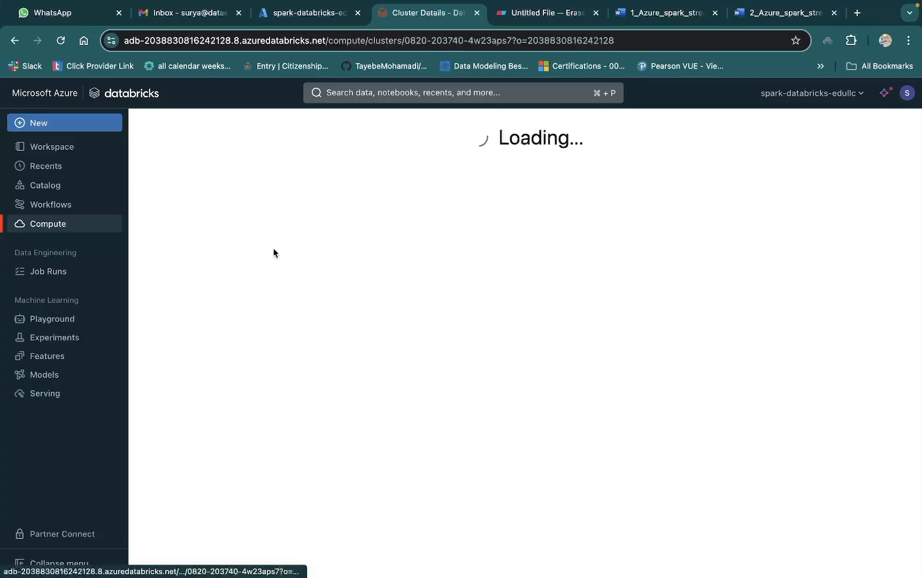
click(355, 166)
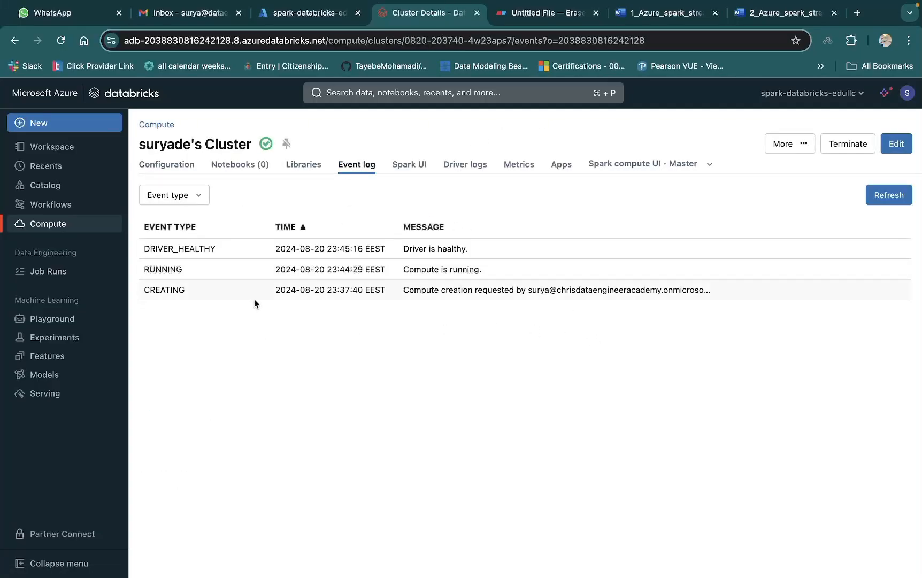
click(304, 167)
Examine the jobs, event timeline and stages in the cluster's Spark UI
click(412, 172)
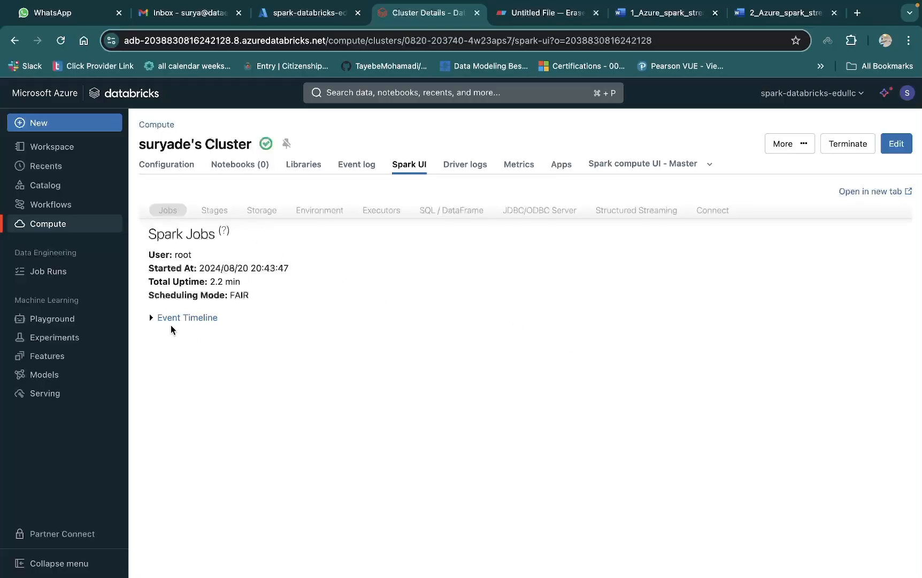
click(220, 212)
mouse_move(415, 294)
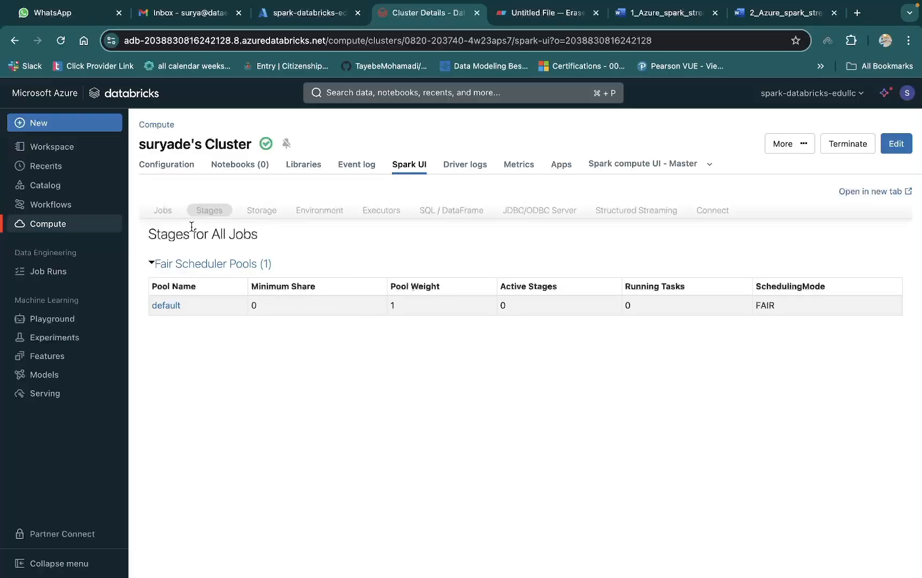
click(169, 212)
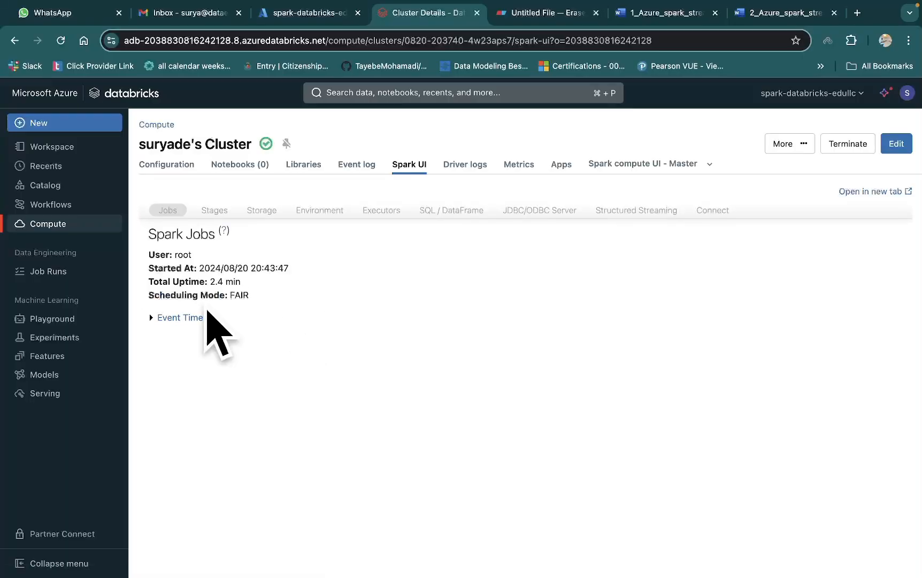
click(151, 318)
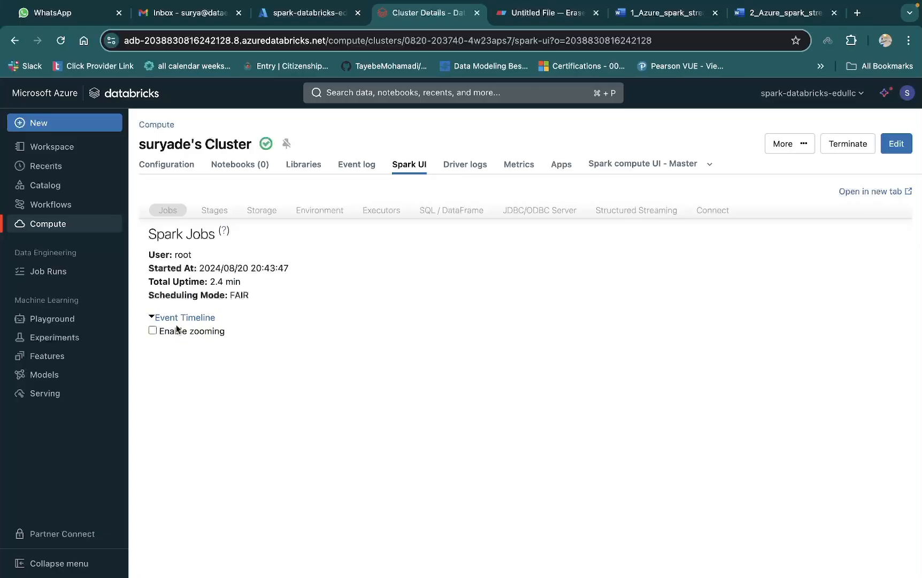
click(214, 211)
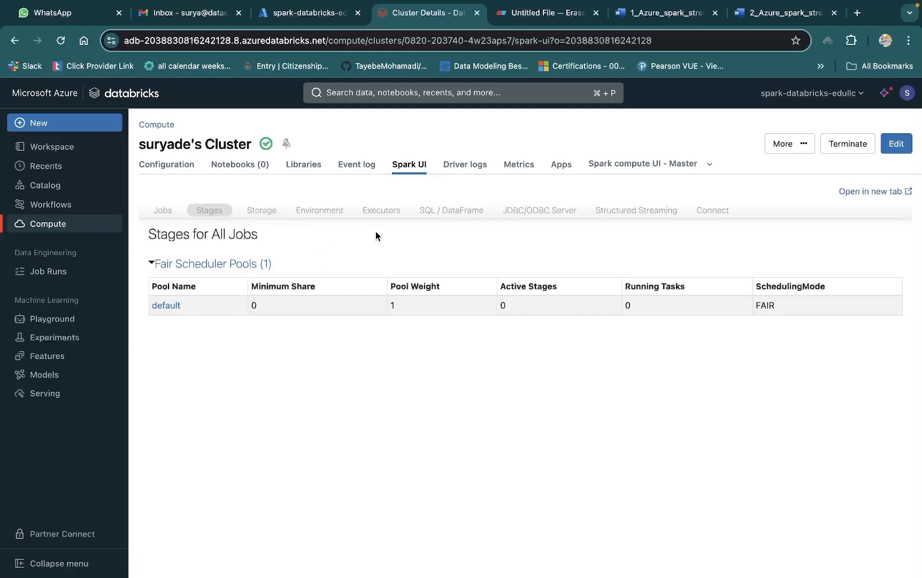
Examine the runtime information and Spark properties in the Spark UI's environment details
click(330, 214)
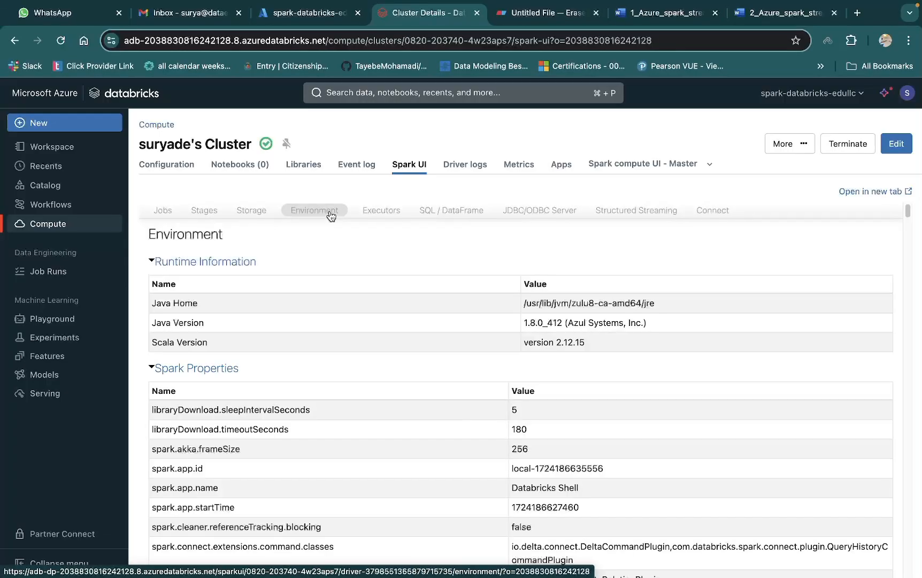
scroll(480, 444, down, 2)
scroll(493, 399, down, 10)
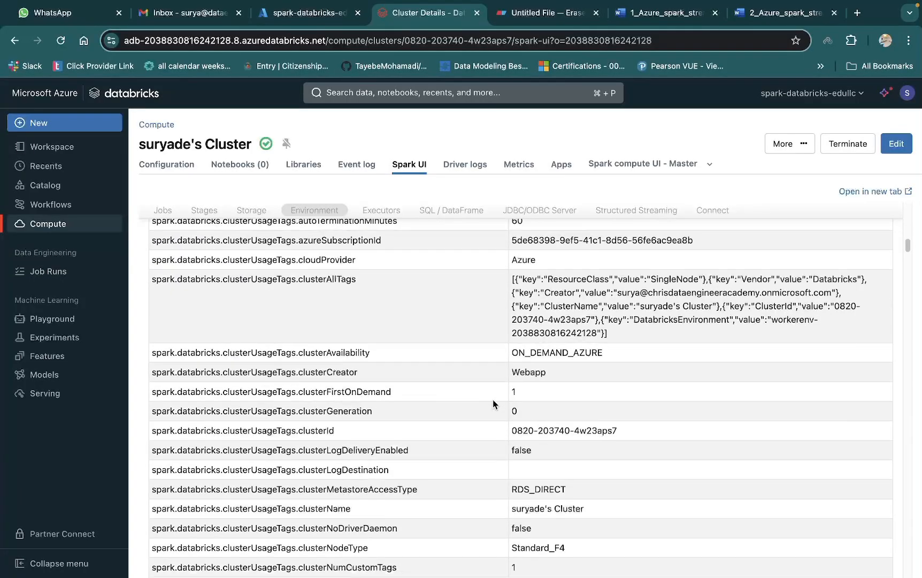
scroll(493, 398, up, 5)
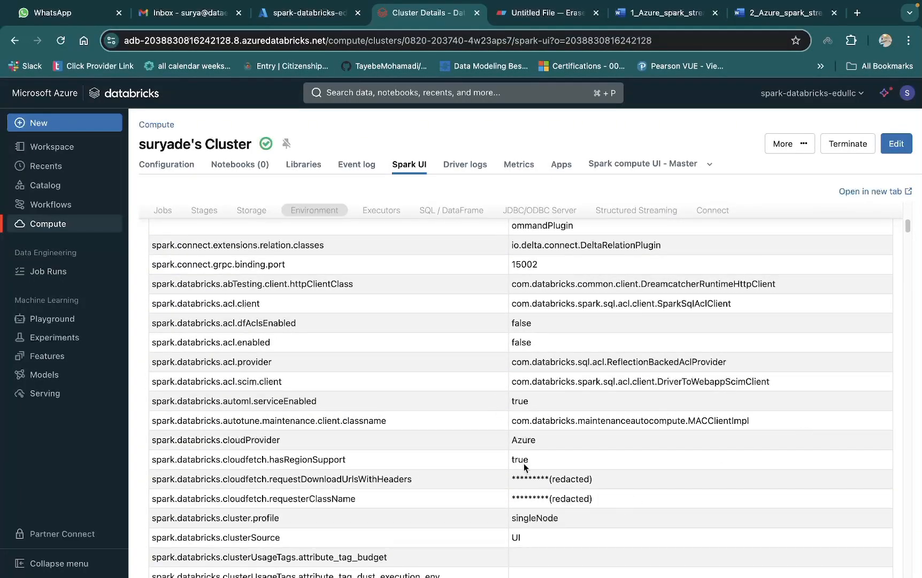
scroll(556, 425, up, 10)
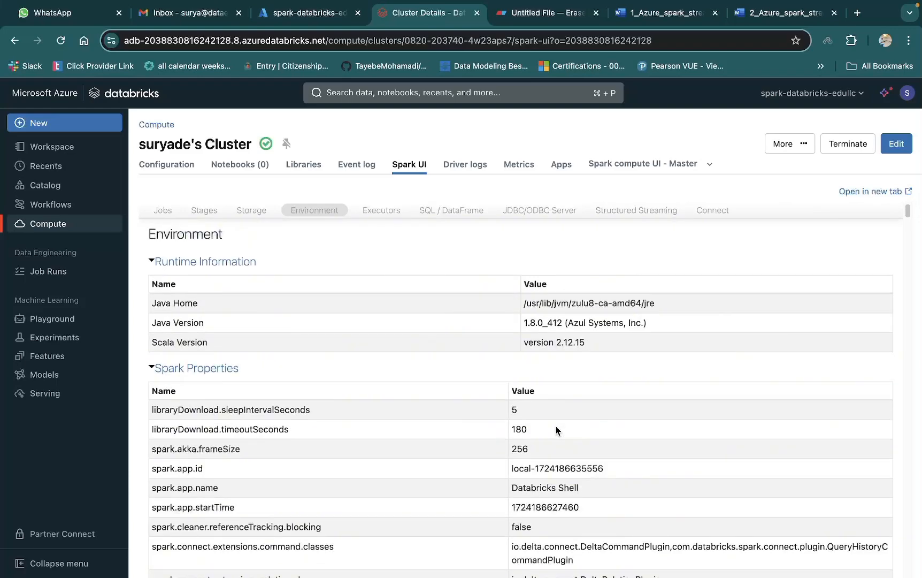
Check the SQL / DataFrame view in the cluster's Spark UI and examine the executors summary and list
click(468, 215)
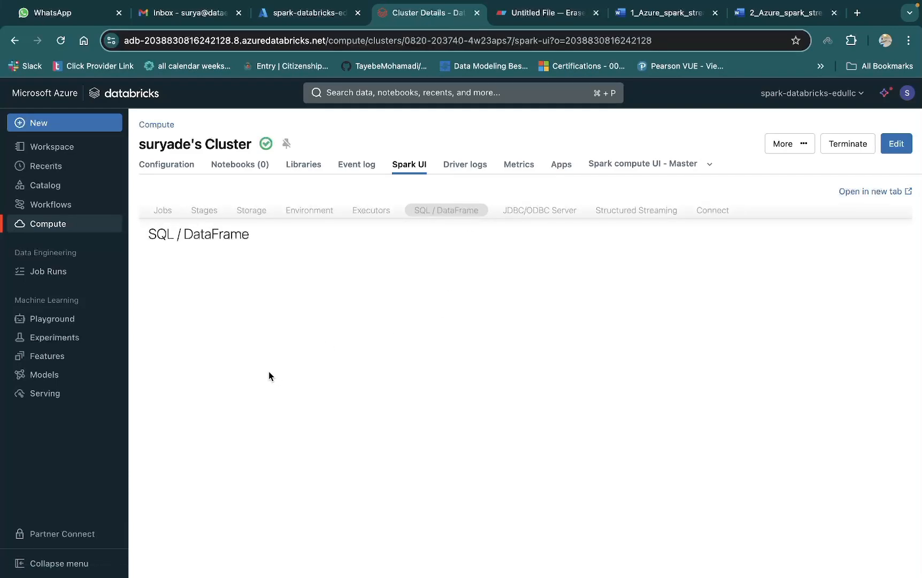
click(365, 214)
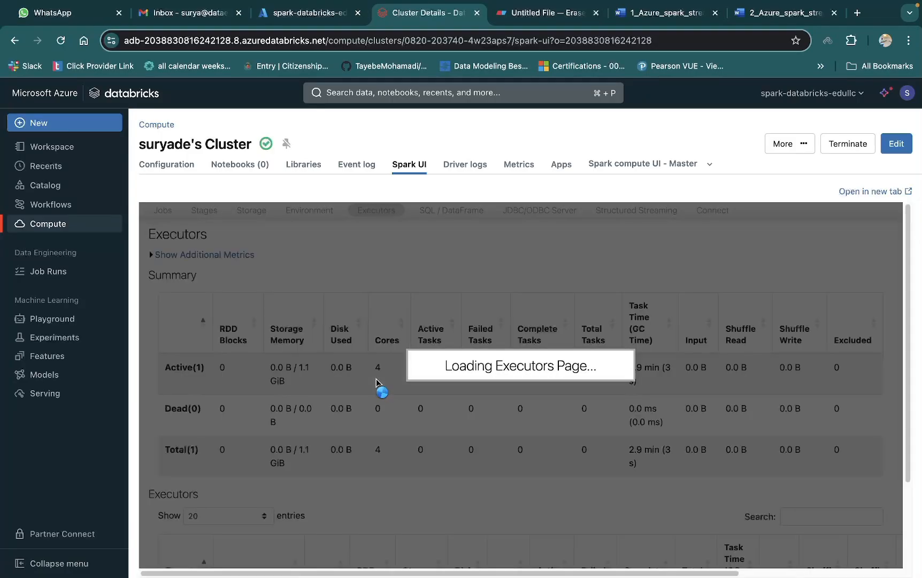
scroll(460, 446, down, 3)
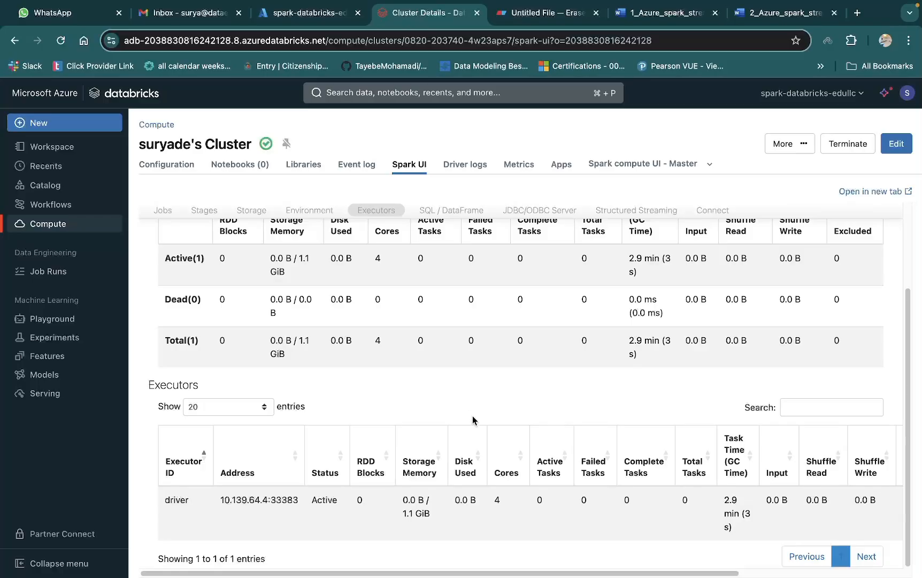
Switch to the 1_Azure_spark_streaming_databricks_setup document in Word and review its cluster screenshots through to the storage access keys section
click(632, 16)
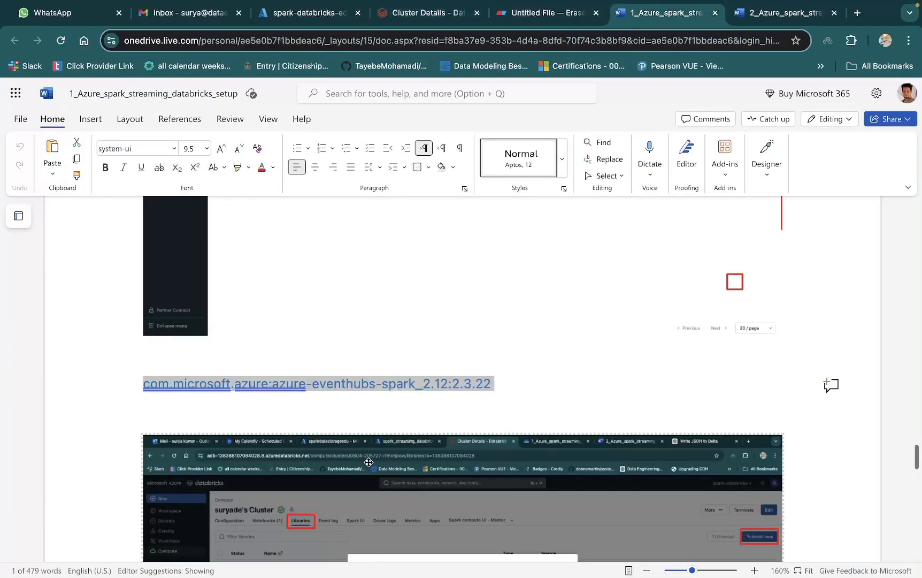
scroll(370, 461, down, 10)
scroll(370, 461, down, 15)
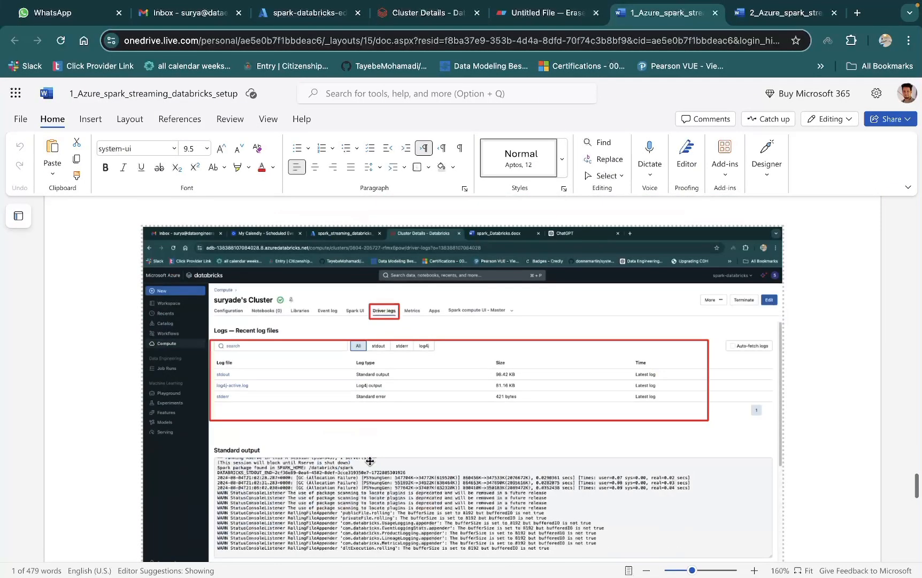
scroll(370, 461, down, 10)
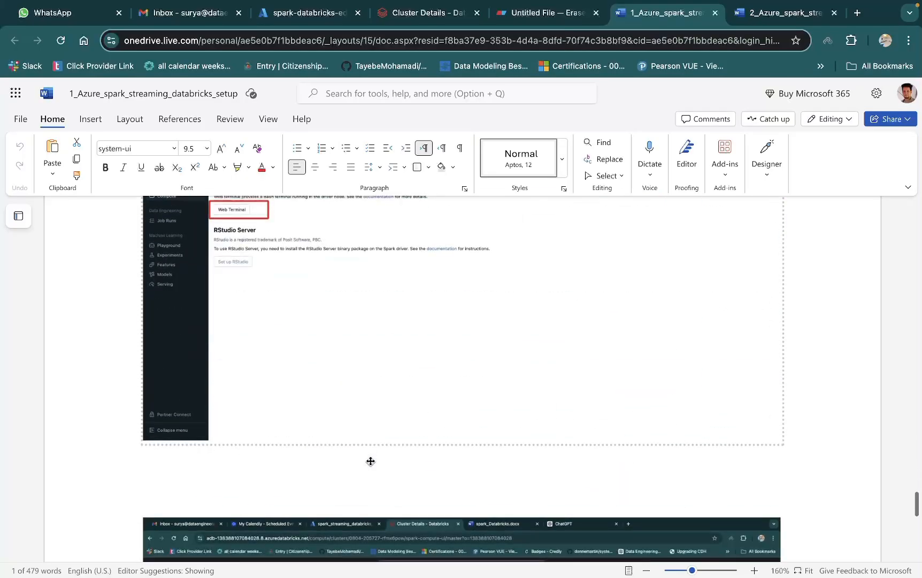
scroll(370, 461, up, 15)
scroll(370, 461, down, 10)
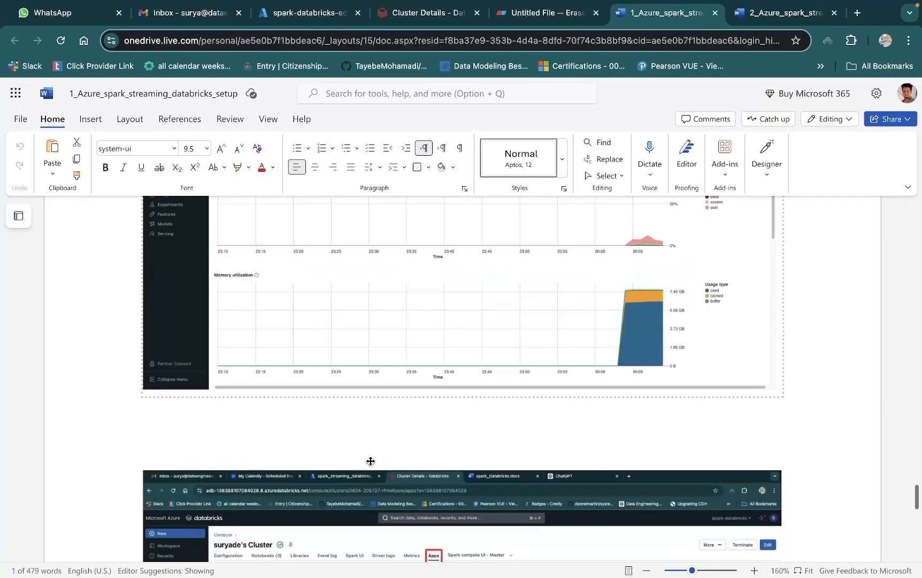
scroll(370, 461, down, 15)
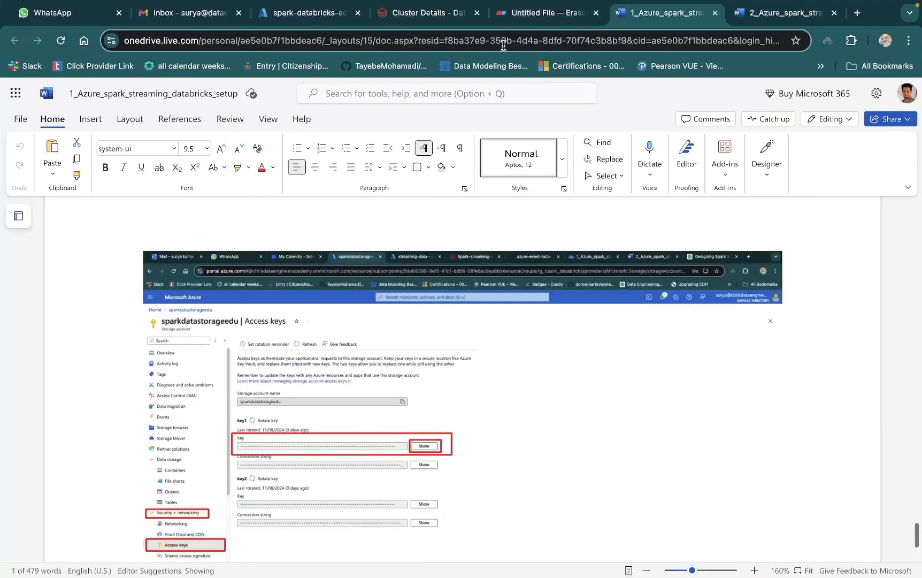
Return to the Databricks cluster and examine its Spark metrics for the whole compute
click(423, 13)
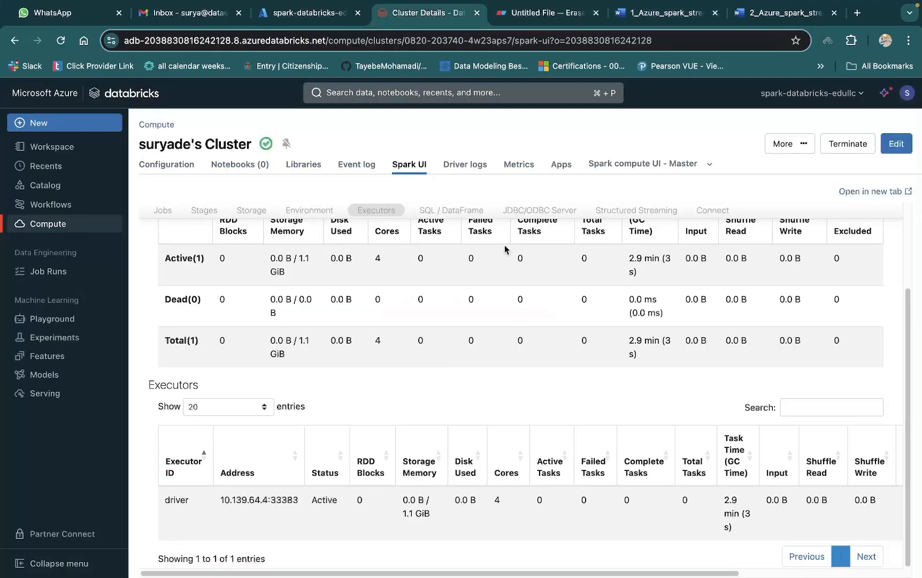
click(518, 166)
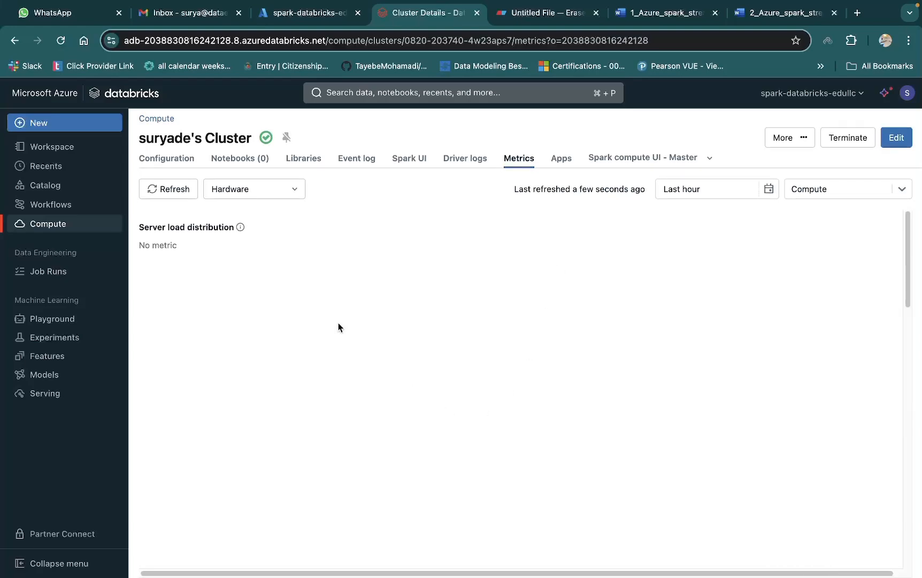
click(279, 193)
click(272, 236)
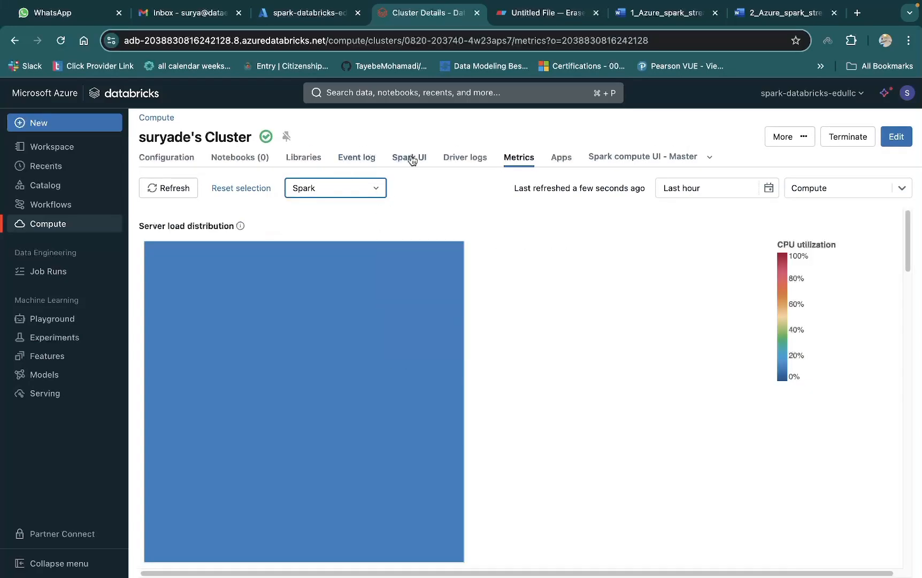
scroll(576, 405, down, 20)
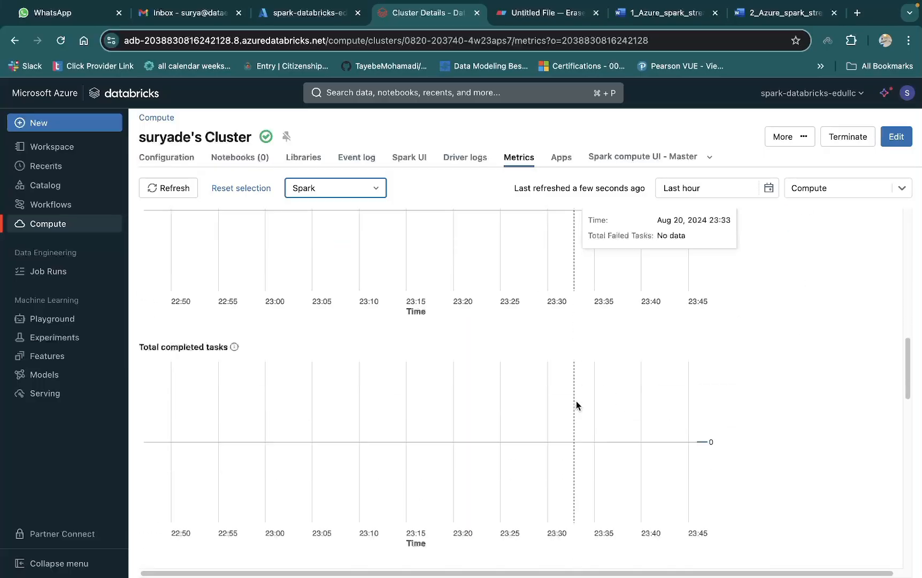
scroll(577, 401, up, 20)
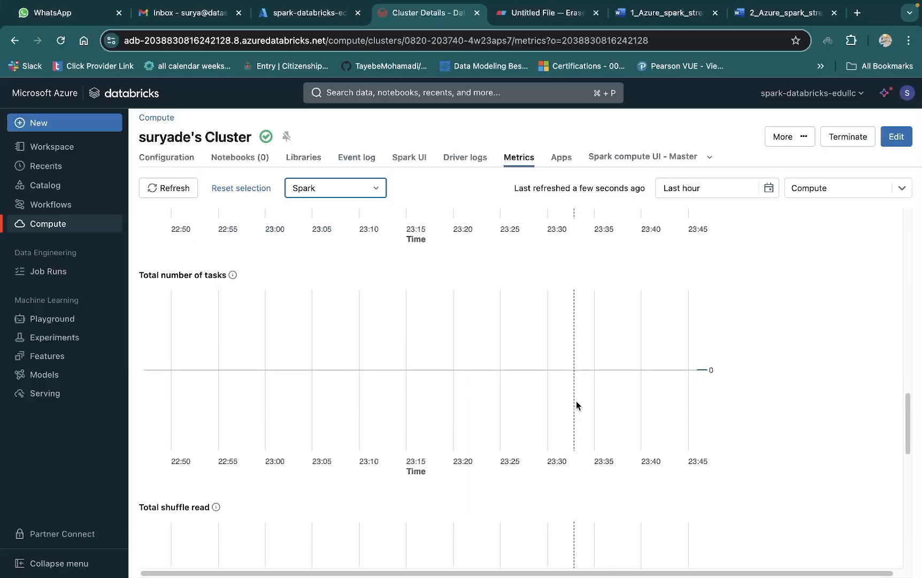
click(827, 188)
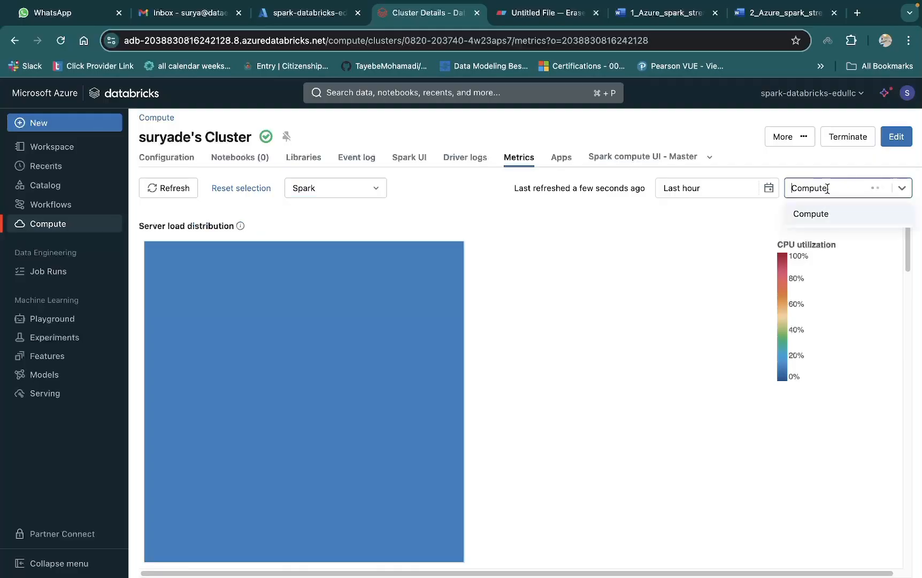
click(817, 224)
View the cluster's GPU metrics, then examine the Hardware metrics for memory, filesystem space, network traffic and active nodes
click(371, 197)
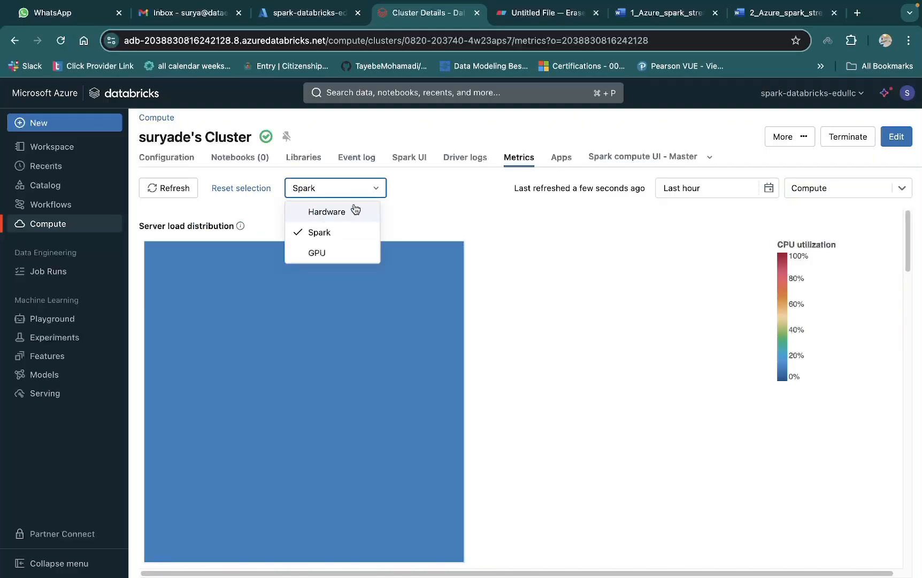
click(328, 255)
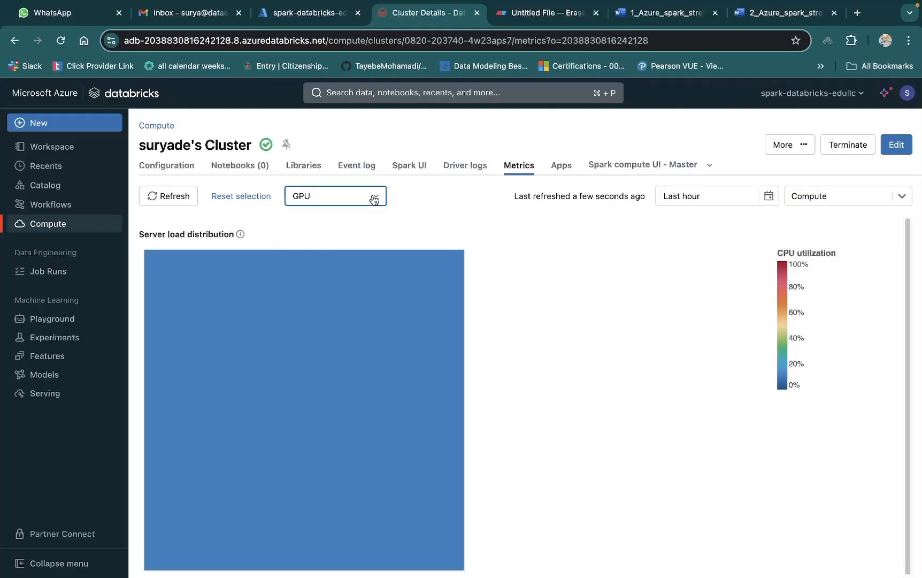
click(373, 200)
click(357, 220)
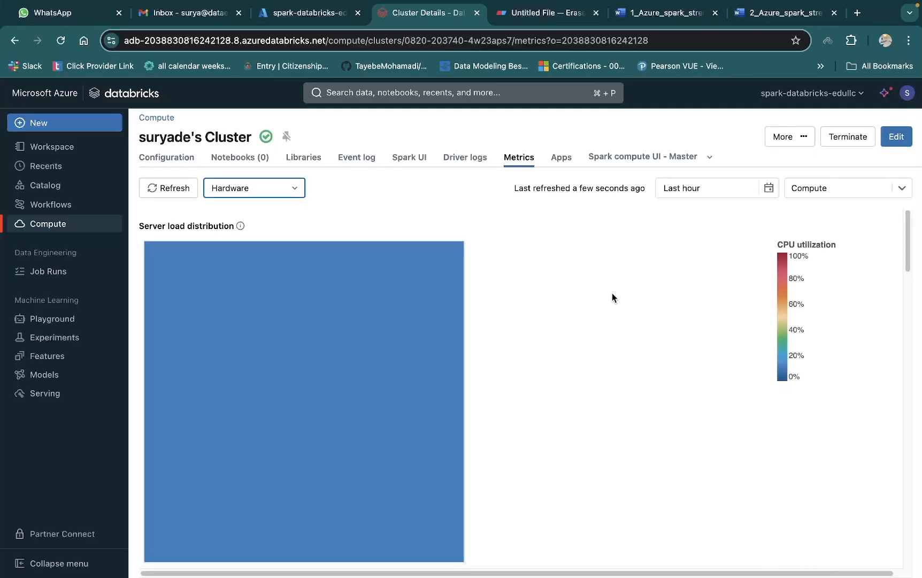
scroll(489, 365, down, 5)
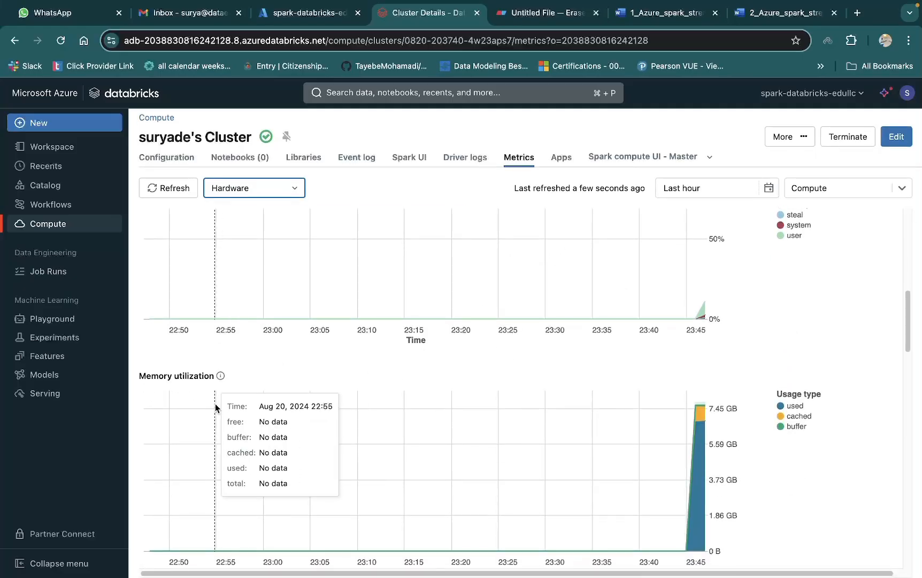
scroll(419, 408, down, 5)
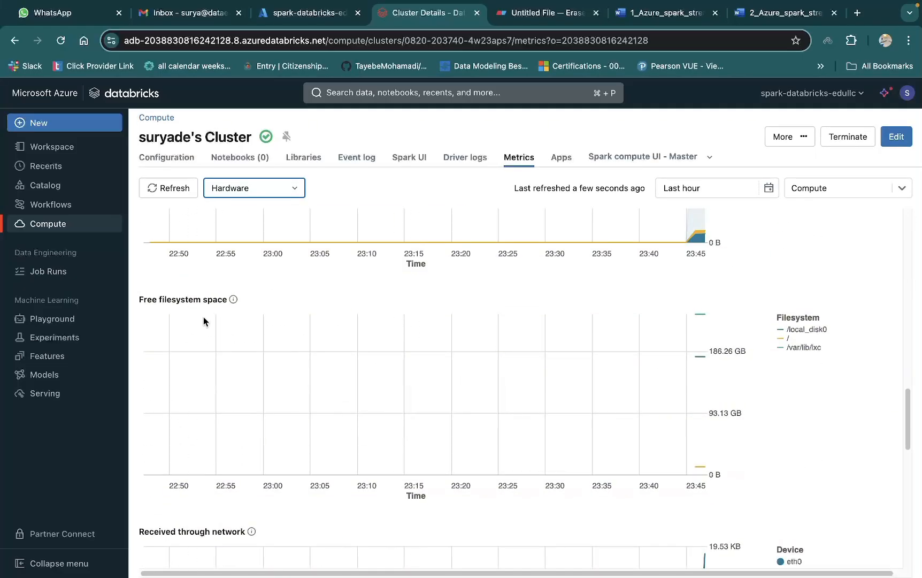
scroll(345, 429, down, 5)
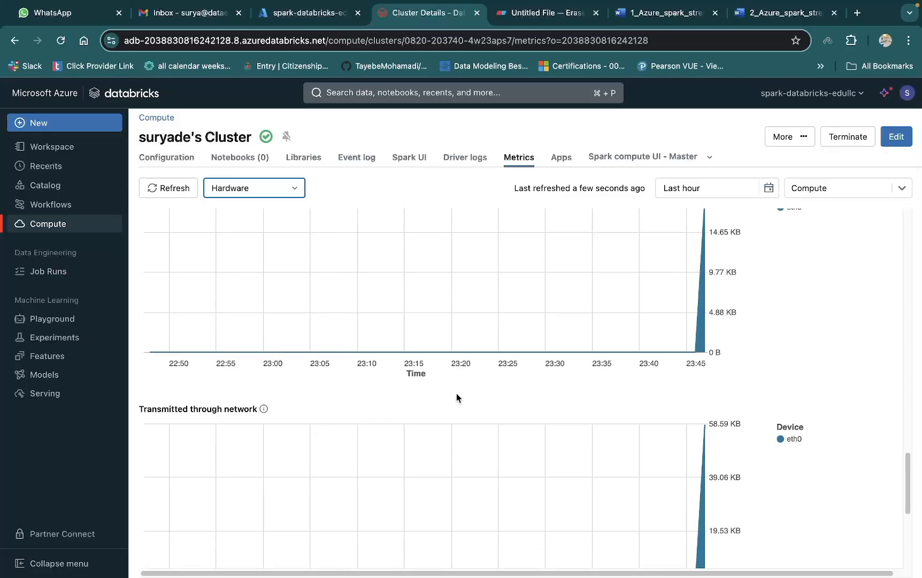
scroll(457, 396, down, 5)
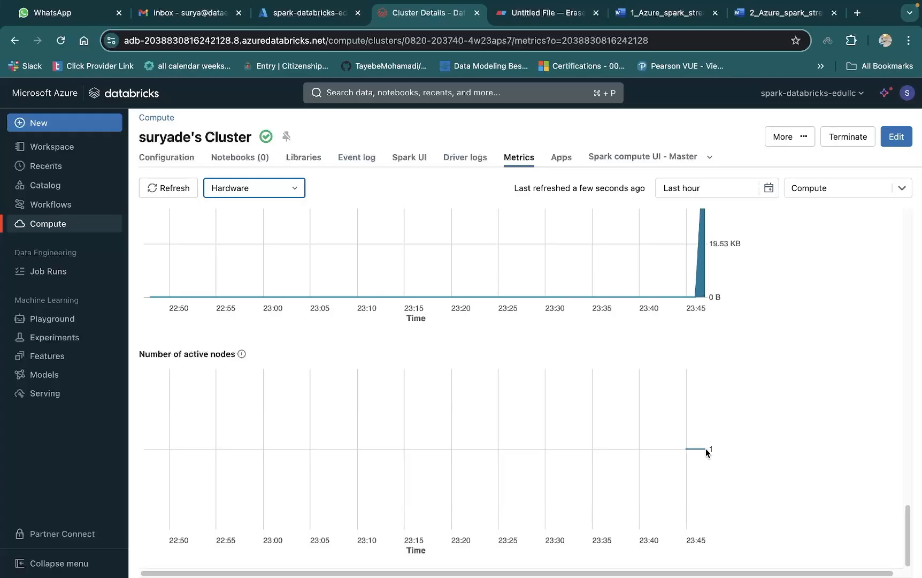
scroll(567, 415, up, 5)
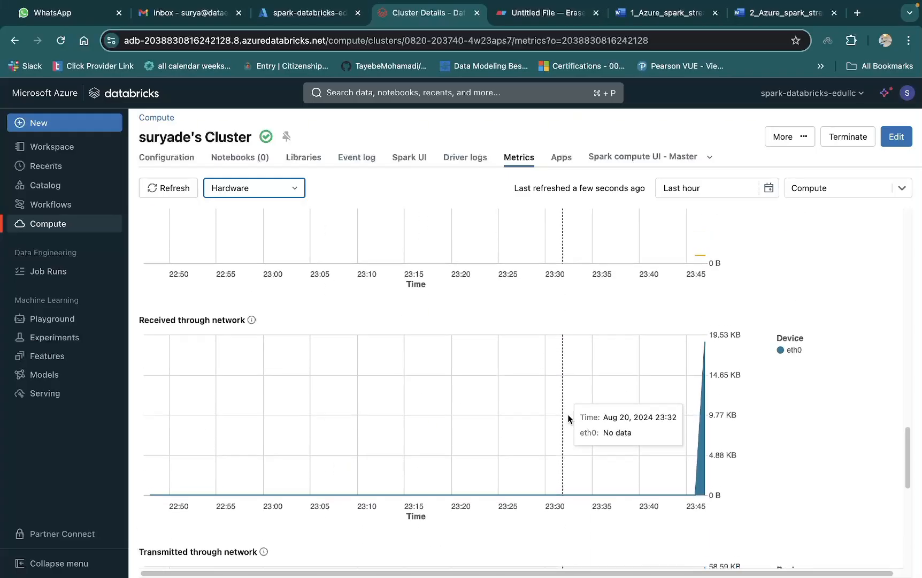
scroll(567, 415, up, 15)
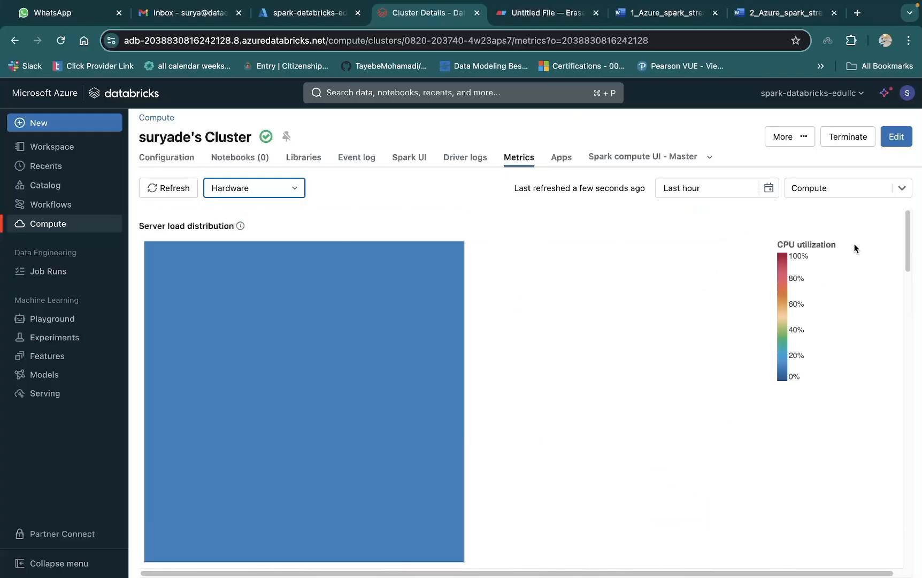
Check the cluster's available apps and review its driver logs, including the standard output and Log4j output
click(562, 159)
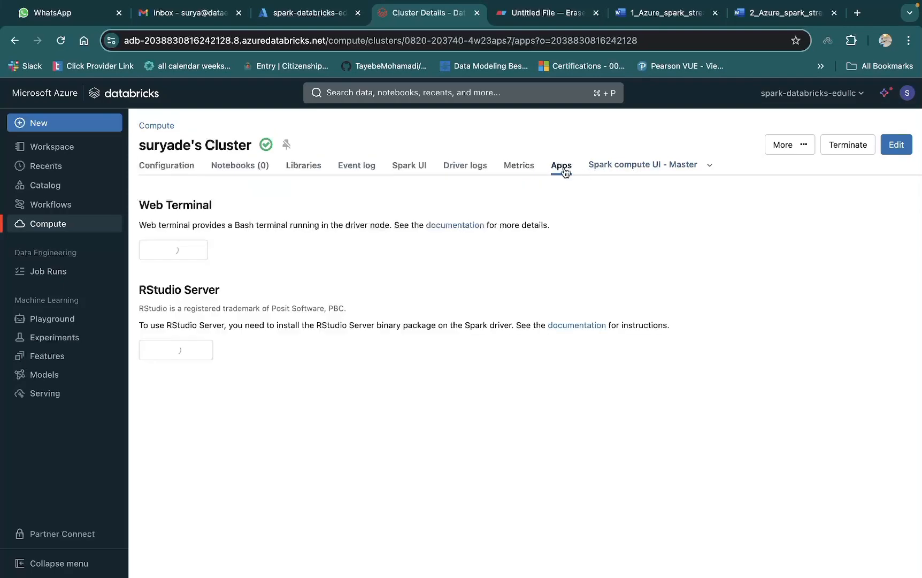
click(463, 166)
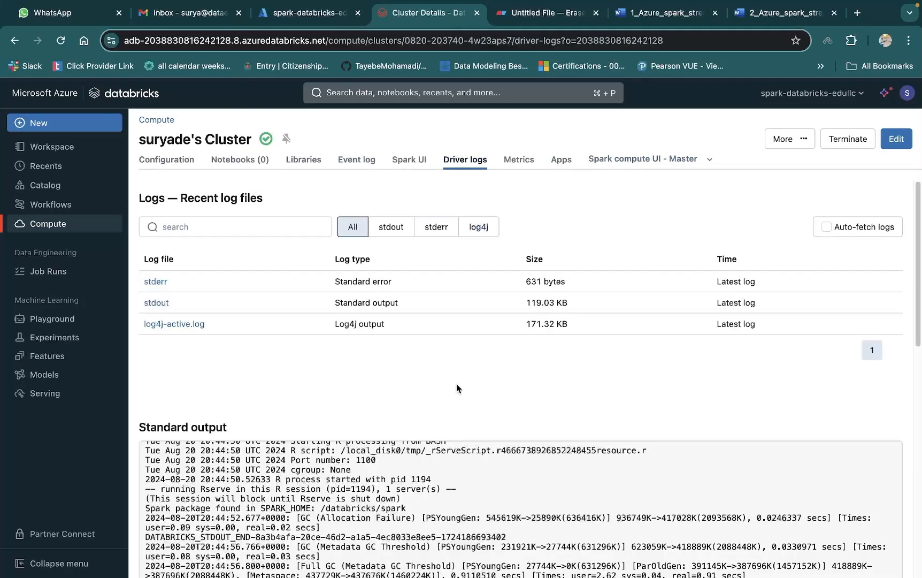
scroll(372, 397, down, 1)
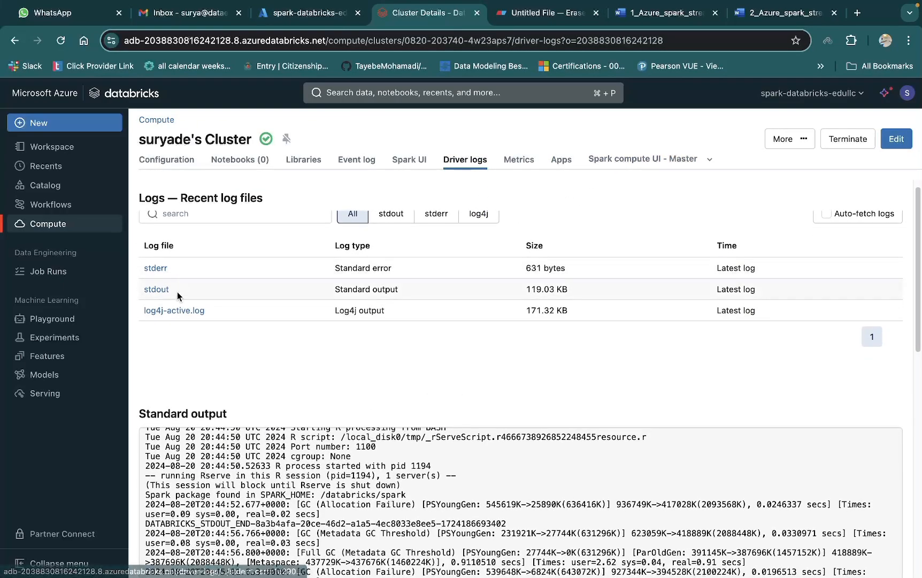
scroll(367, 408, down, 5)
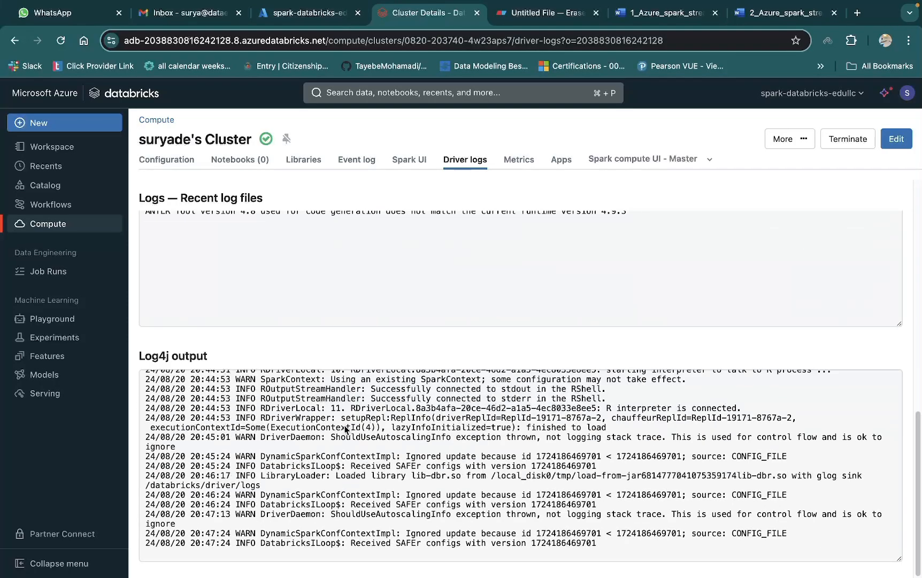
scroll(346, 428, up, 10)
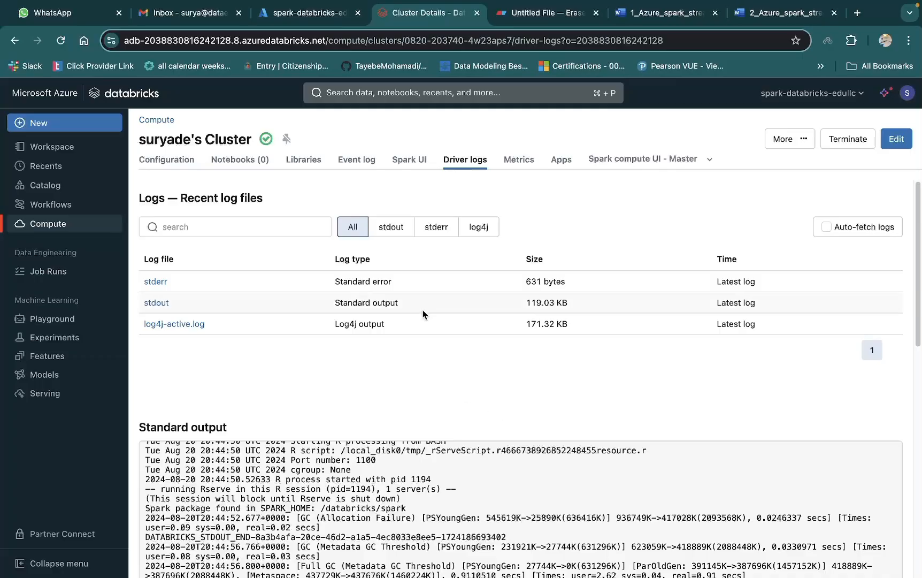
Create a new notebook in the workspace's home folder
click(56, 151)
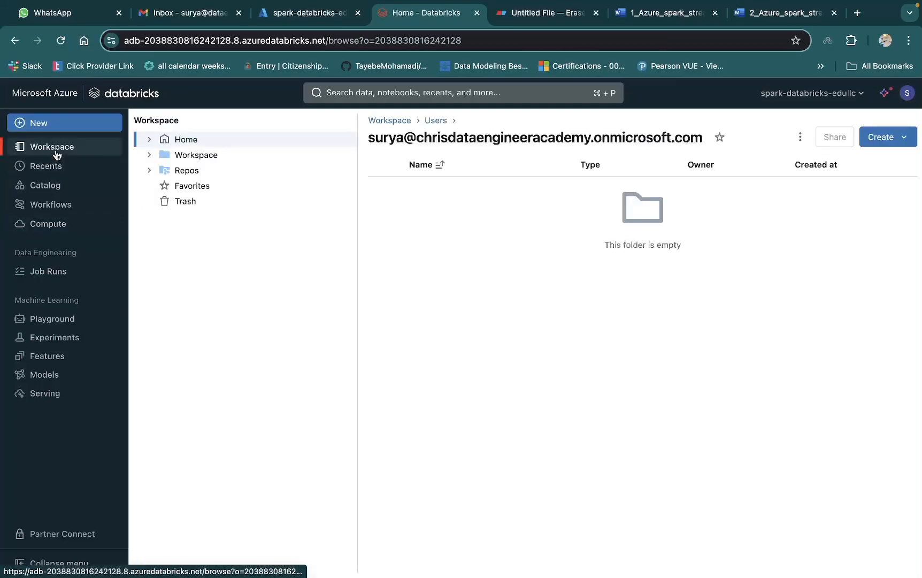
click(904, 138)
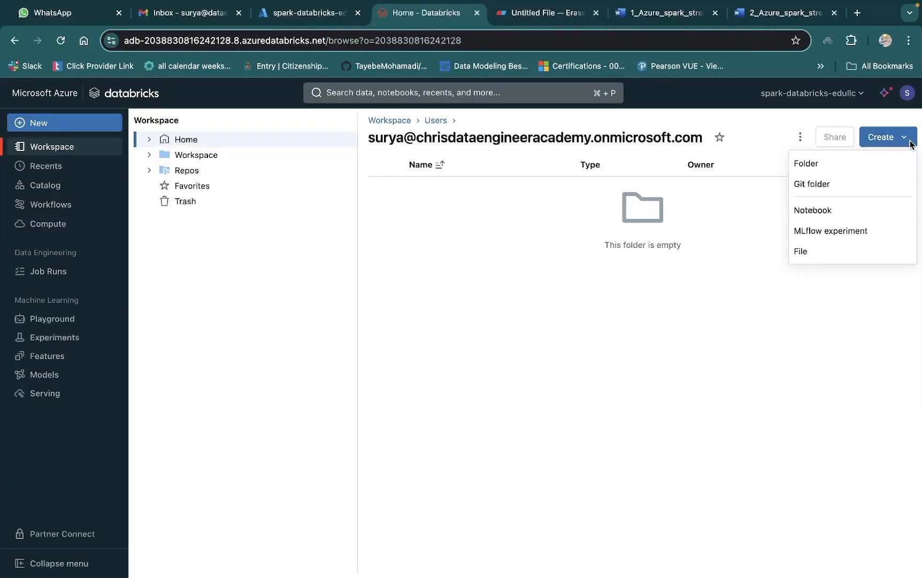
click(813, 210)
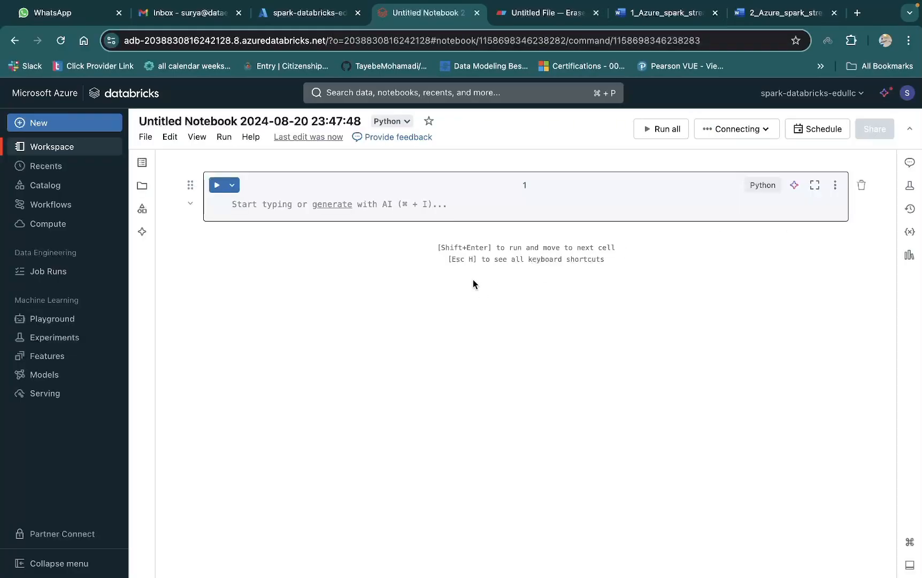
Rename the new notebook as spark-streaming-databricks-nb
click(360, 120)
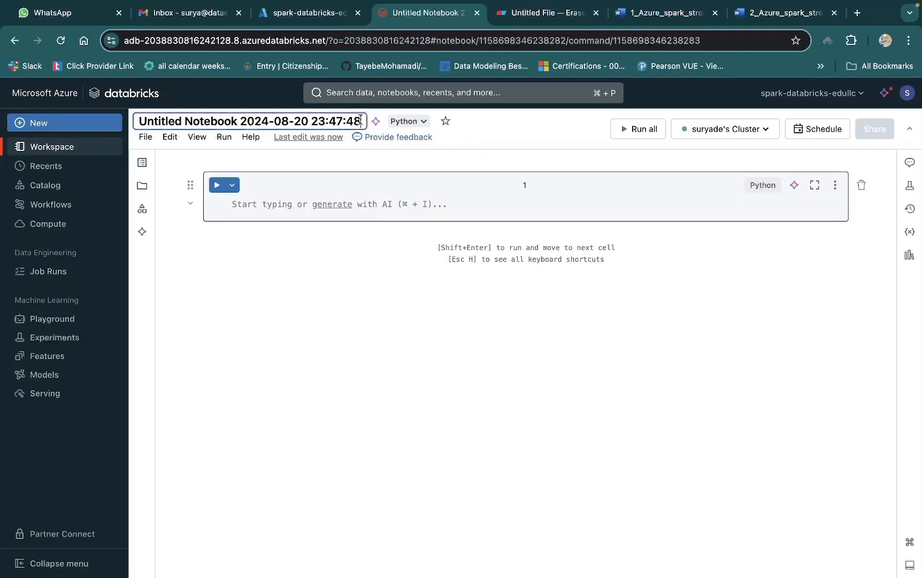
drag(360, 120, 134, 125)
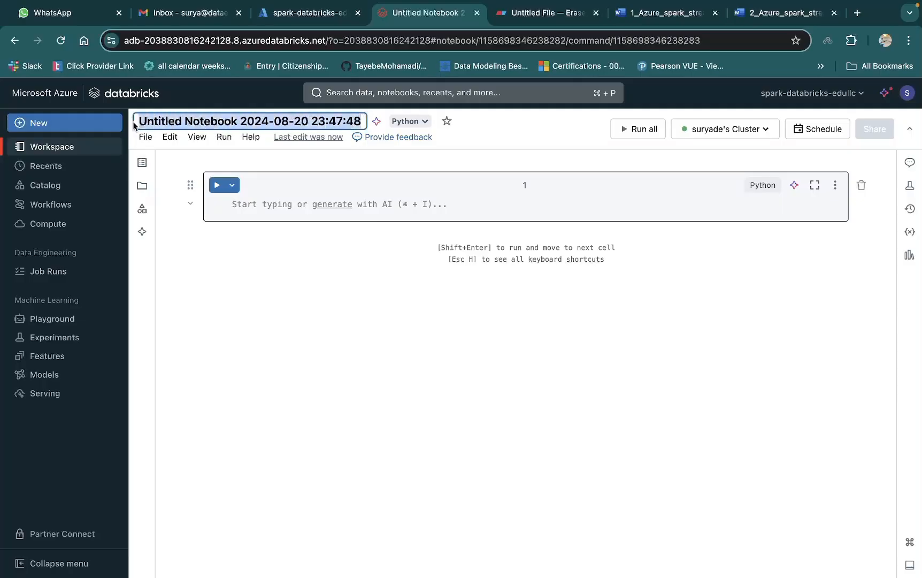
text(spark)
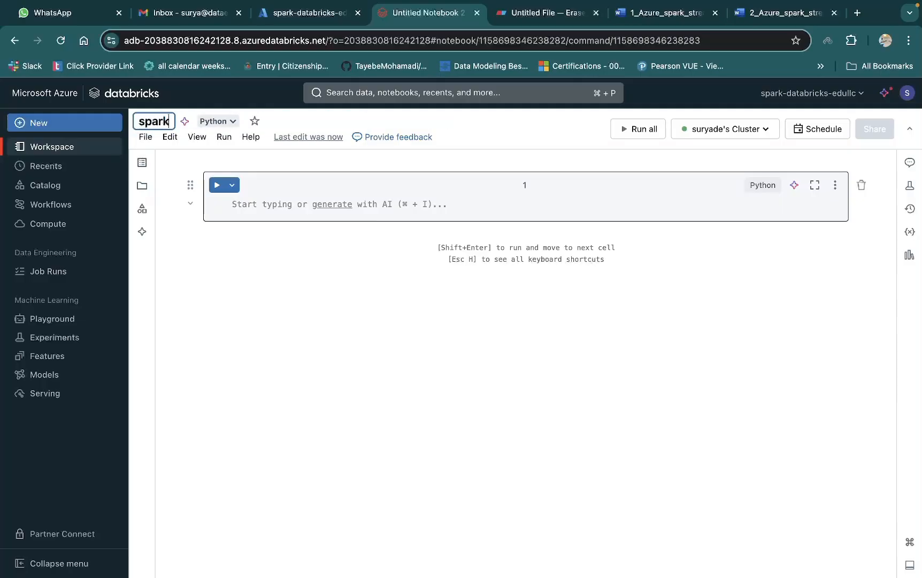
text(-strea)
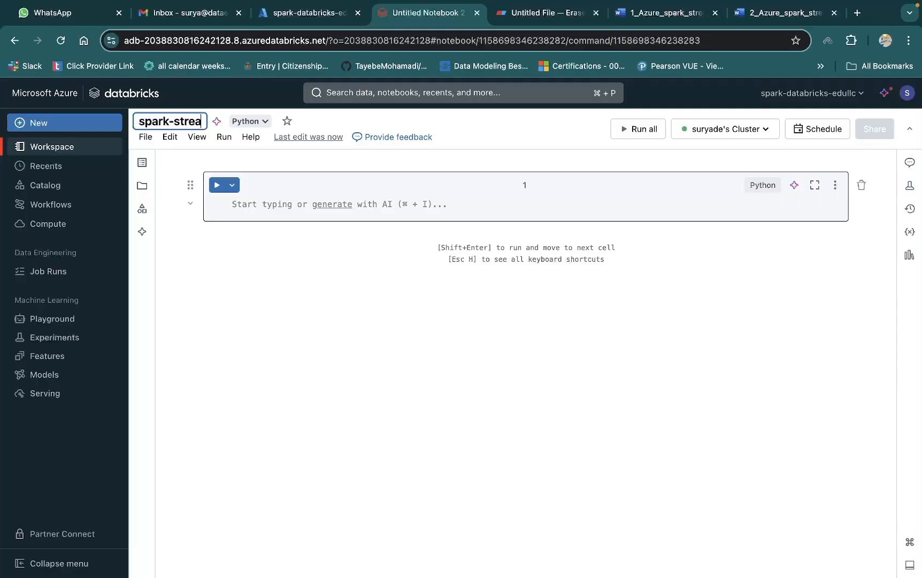
text(ming-d)
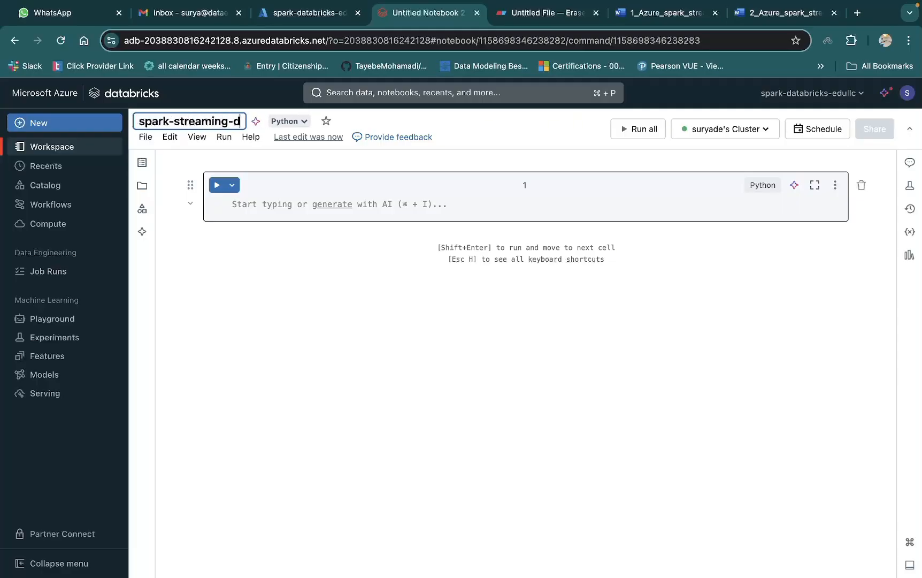
text(atabricks)
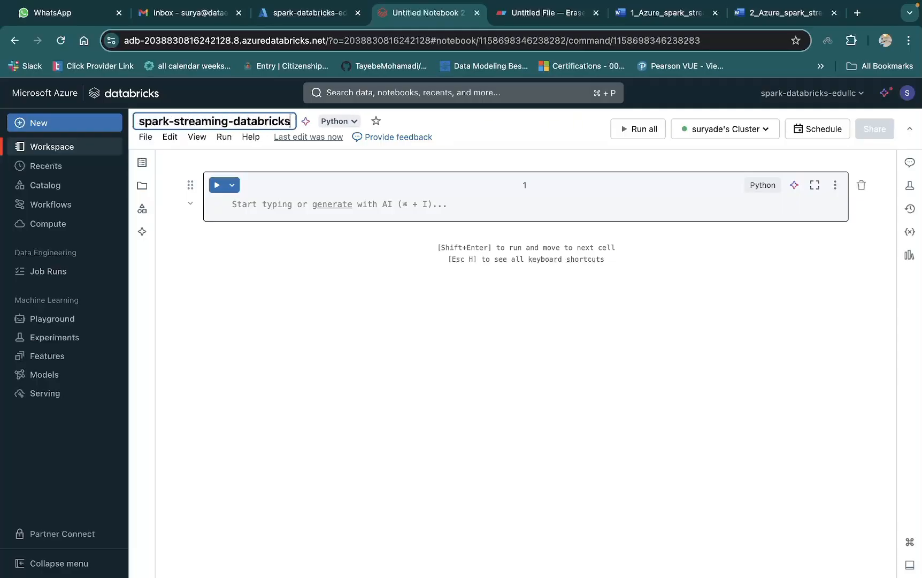
text(-)
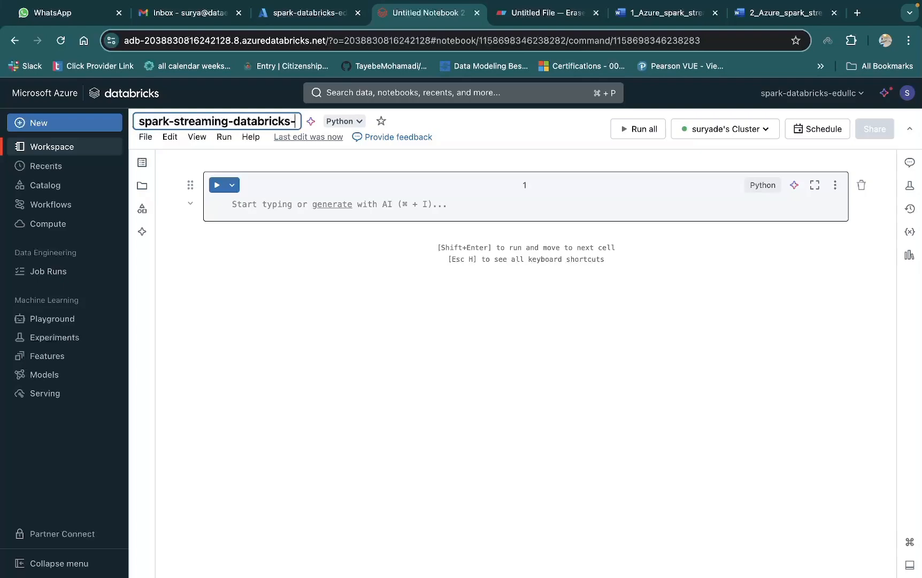
text(nt)
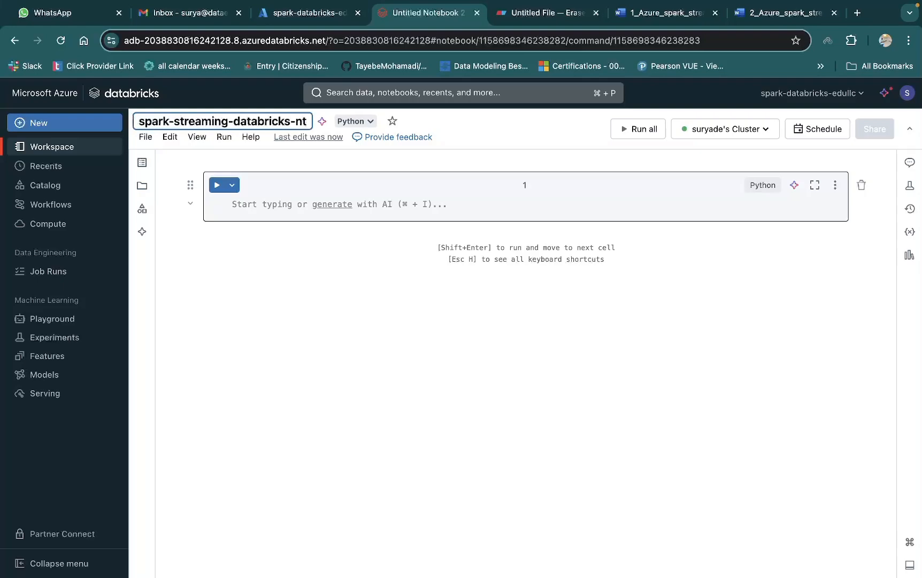
key(BackSpace)
text(b)
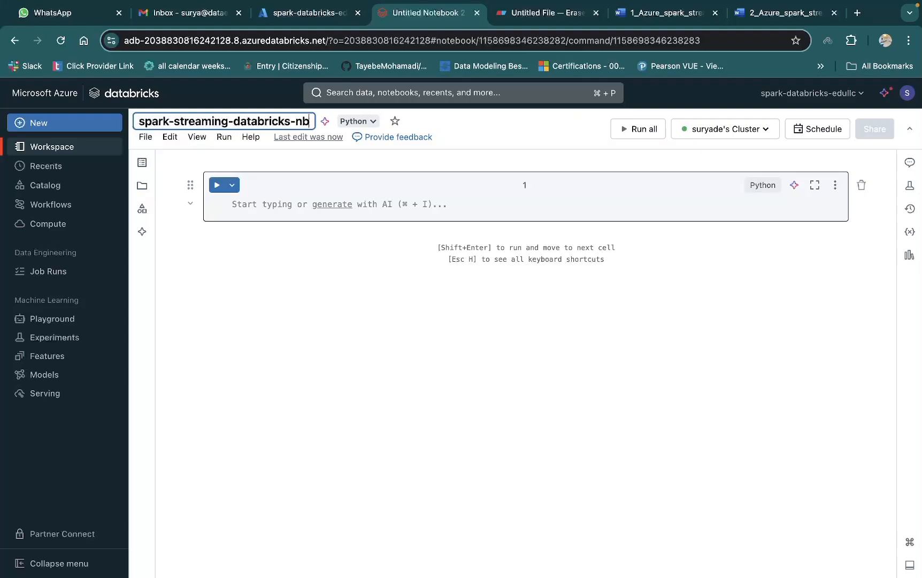
key(Return)
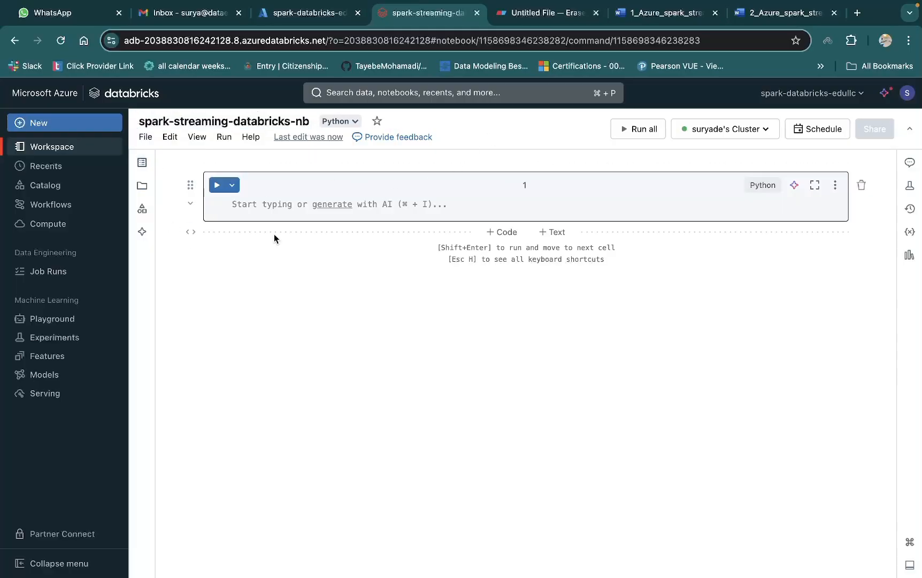
Return to the workspace's home folder and create a second notebook there
click(58, 150)
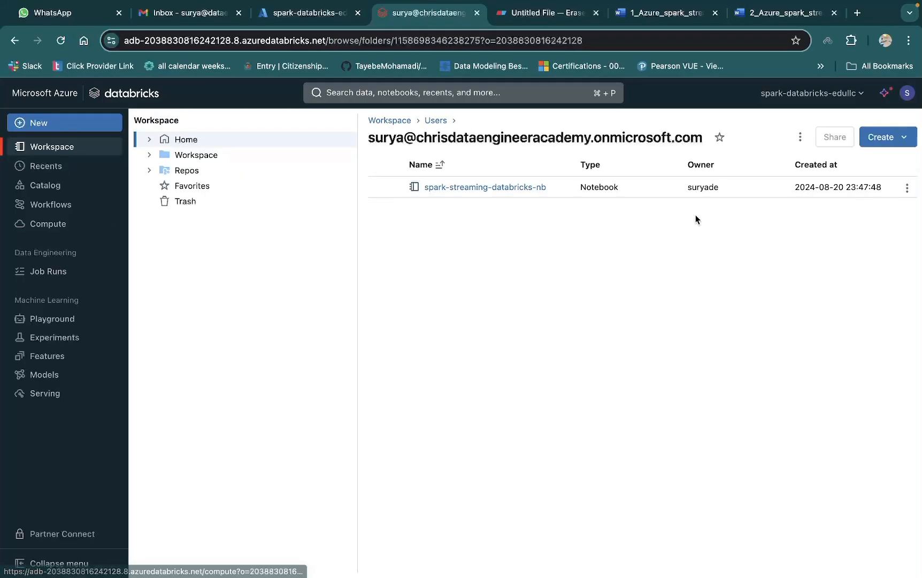
click(902, 139)
click(829, 211)
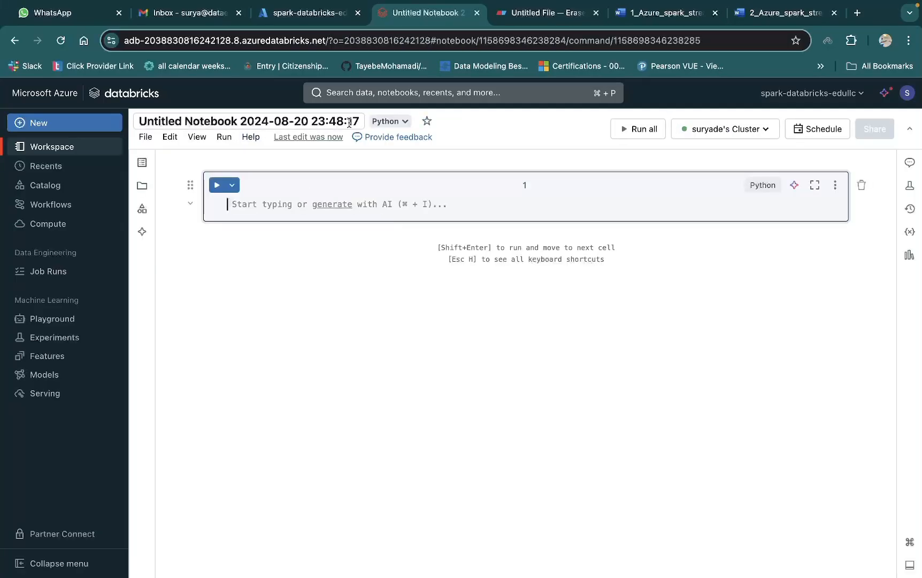
Rename the second notebook as spark-databrciks-batch-nb
click(358, 119)
drag(359, 118, 138, 111)
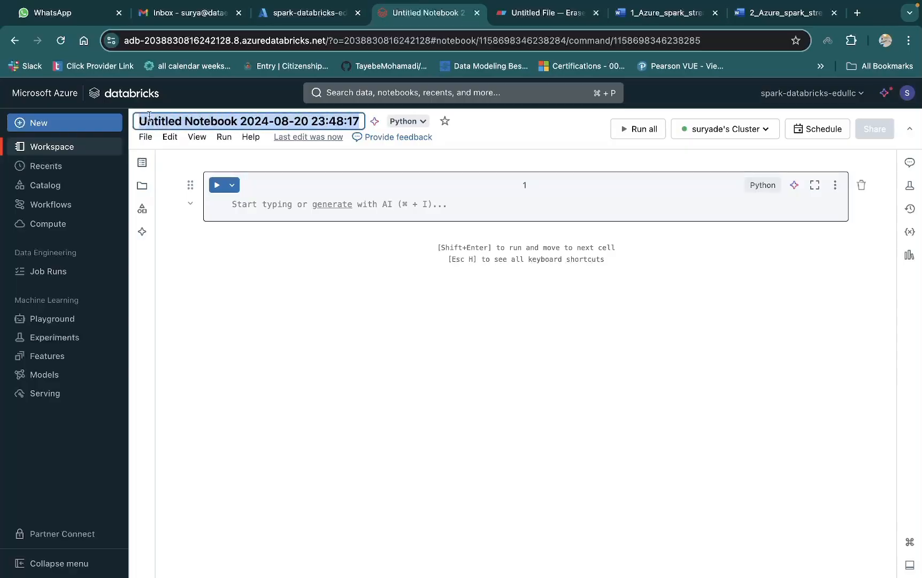
text(spark-)
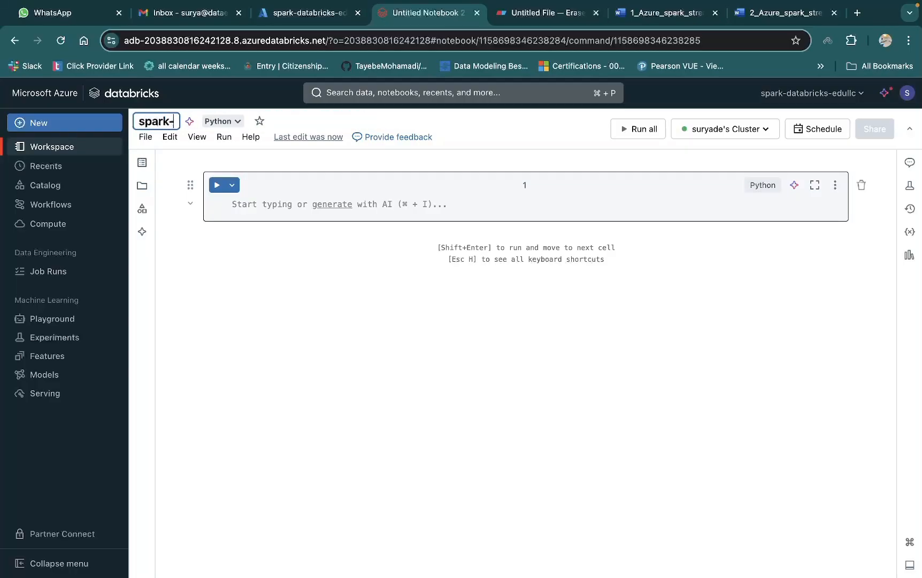
text(databrc)
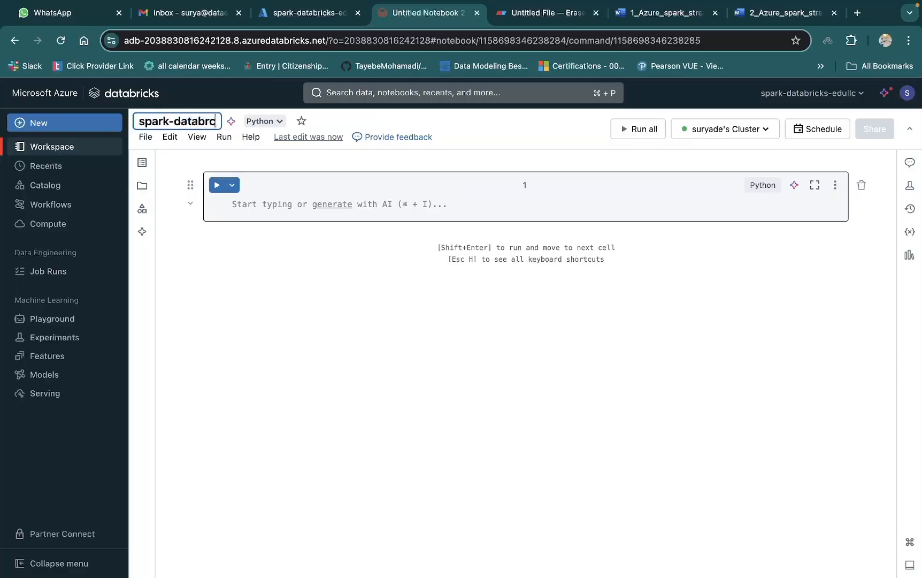
text(iks-)
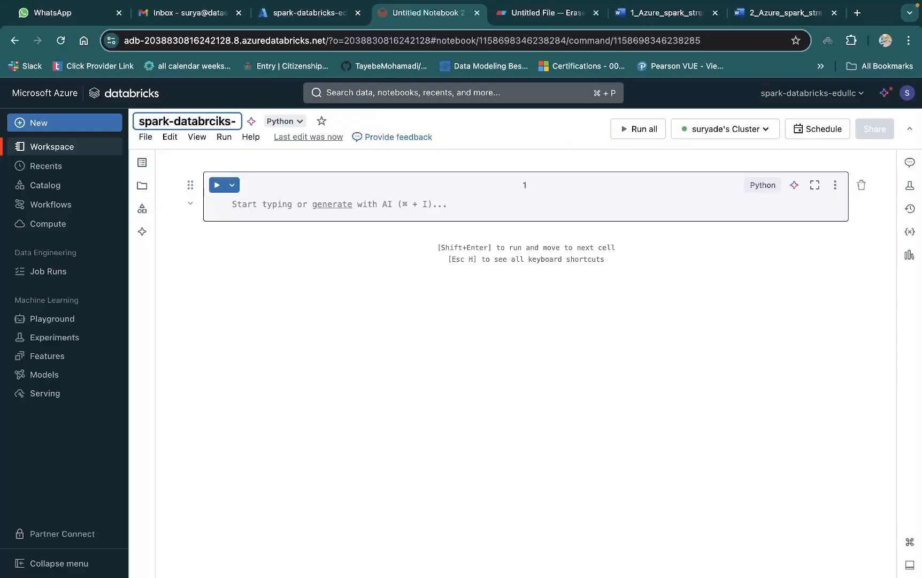
text(batch-)
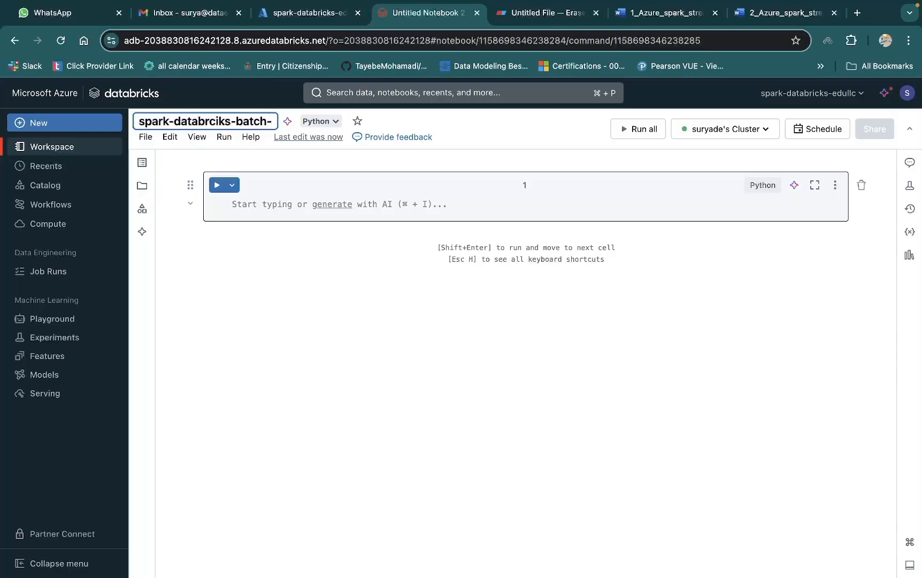
text(nb)
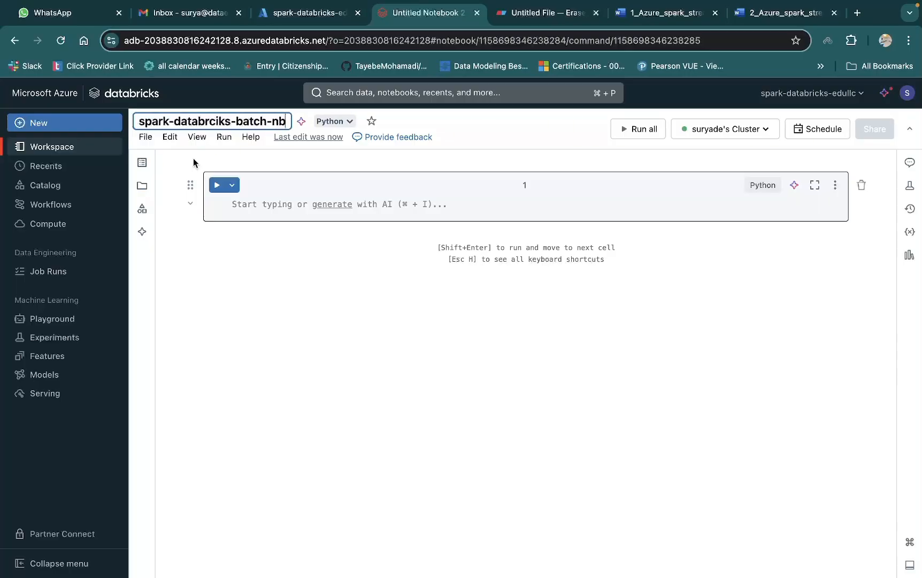
click(317, 323)
Reopen the batch notebook from the home folder and correct its name to spark-databricks-batch-nb
click(62, 148)
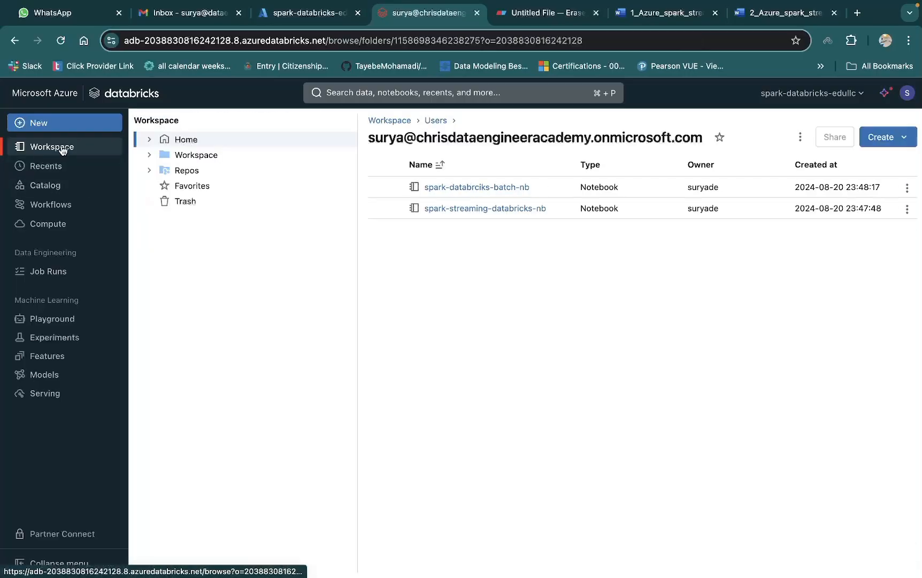
drag(355, 246, 262, 237)
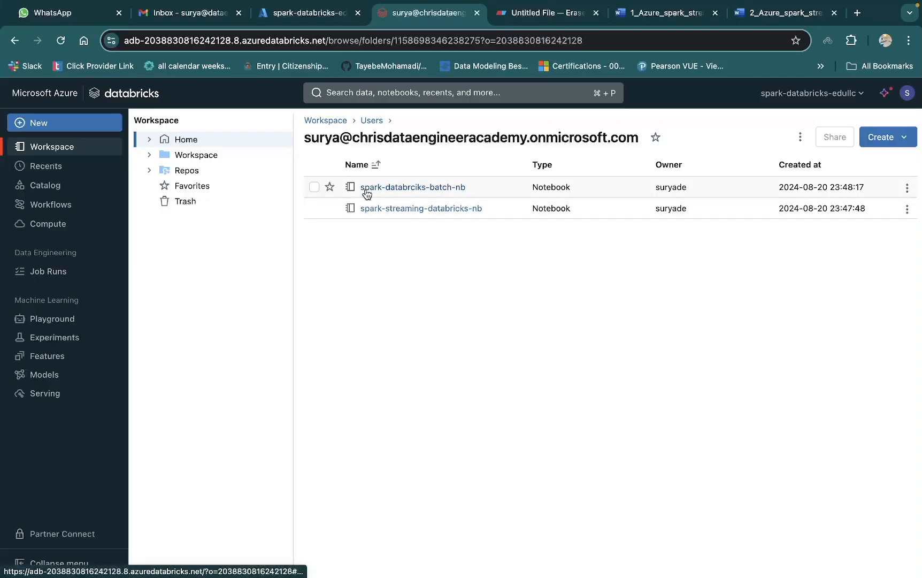
click(422, 189)
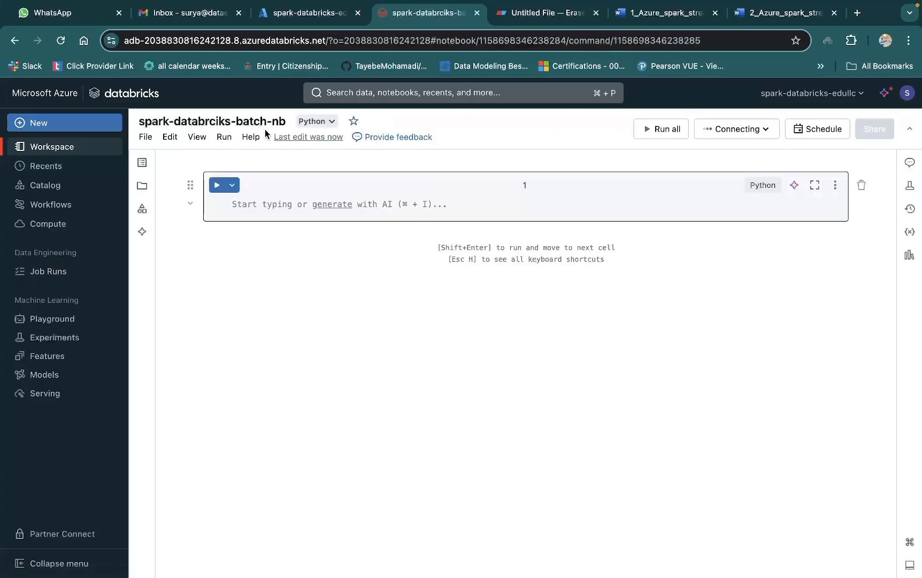
click(223, 121)
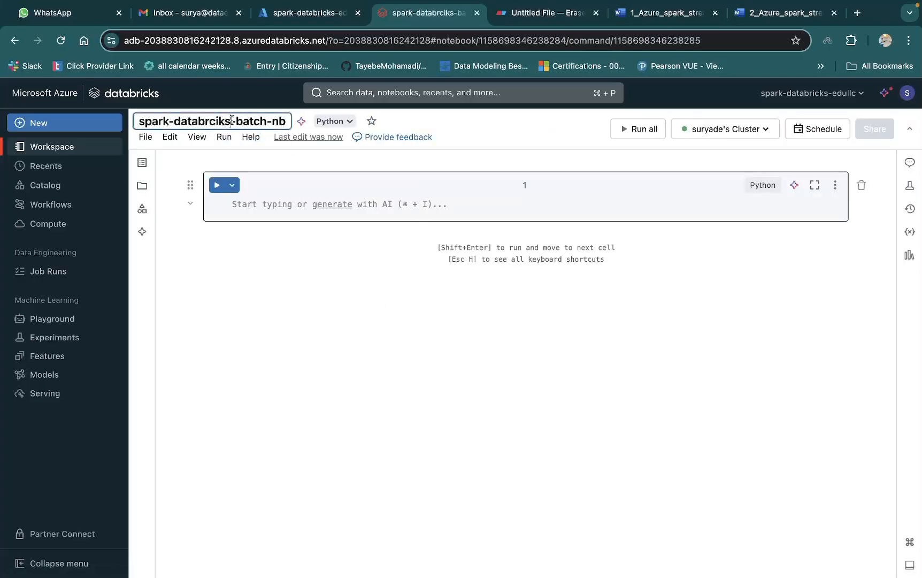
key(BackSpace)
key(BackSpace)
key(BackSpace)
key(BackSpace)
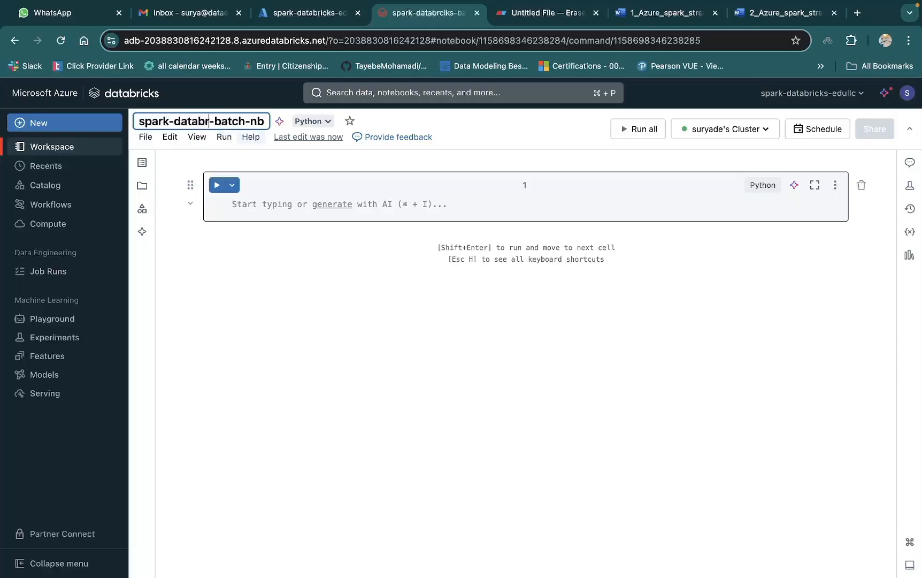
text(icks)
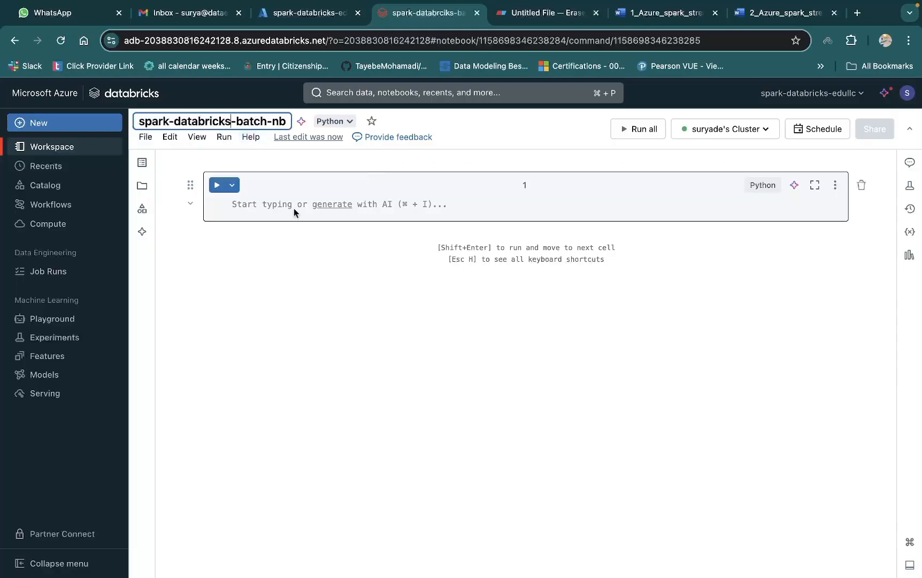
click(54, 148)
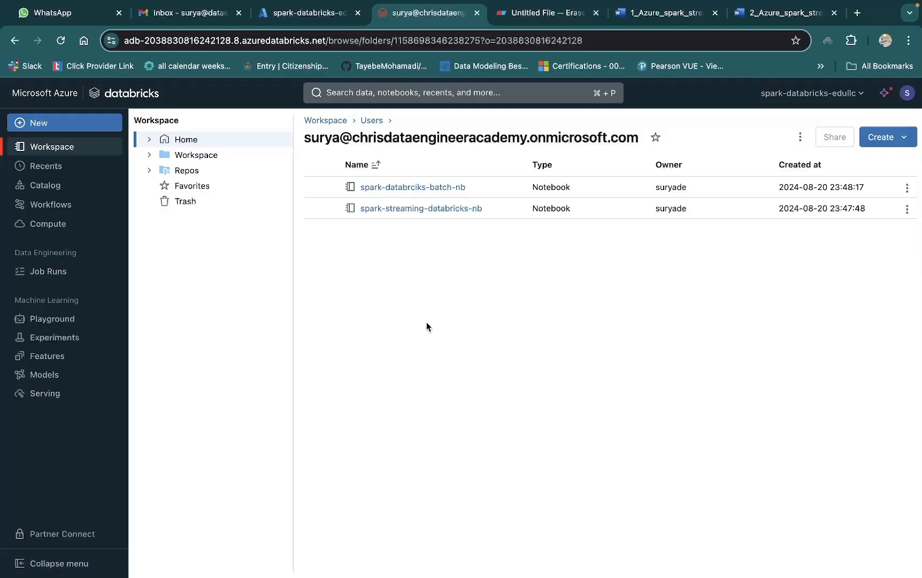
Review the closing pages and cluster exploration section of the 1_Azure_spark_streaming_databricks_setup document in Word, and return to the notebook list in Databricks
click(643, 21)
scroll(369, 484, down, 10)
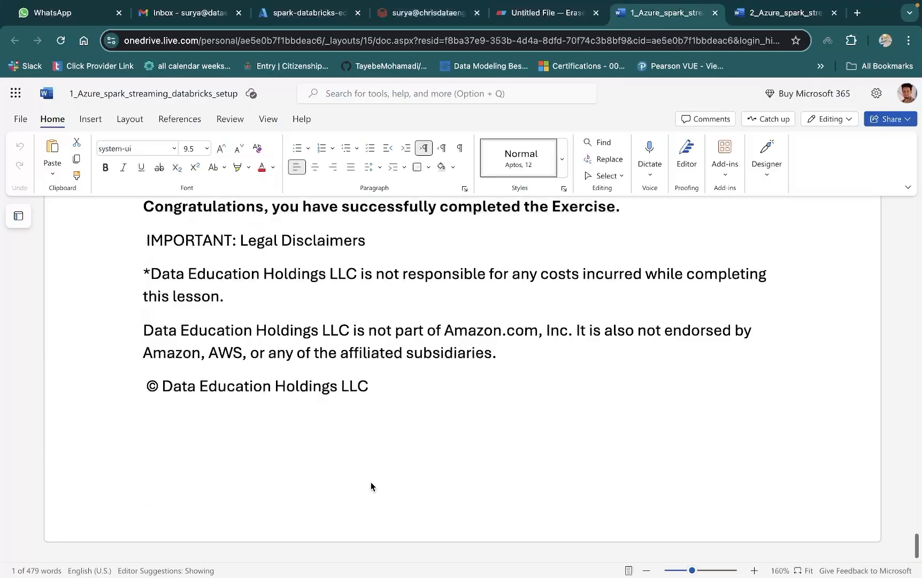
scroll(371, 486, up, 5)
scroll(372, 481, up, 5)
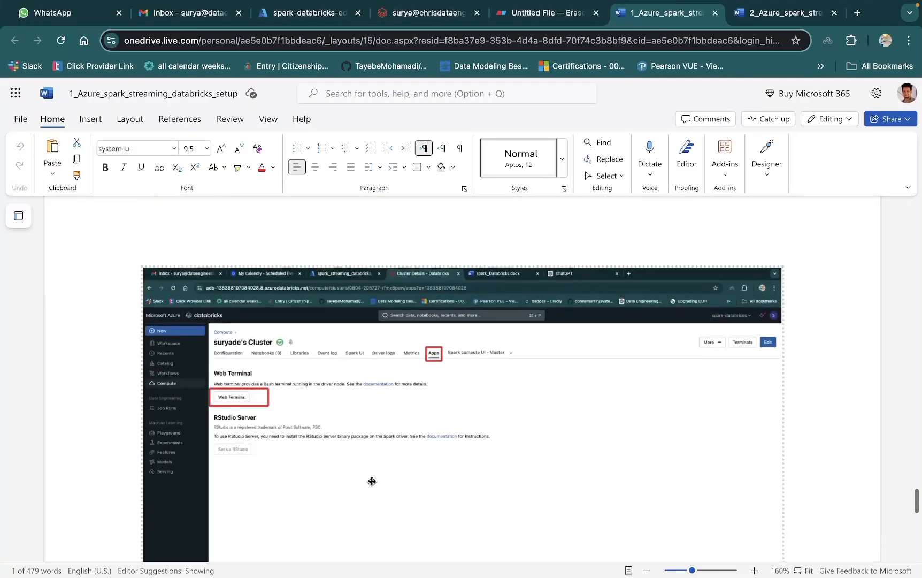
scroll(372, 481, up, 10)
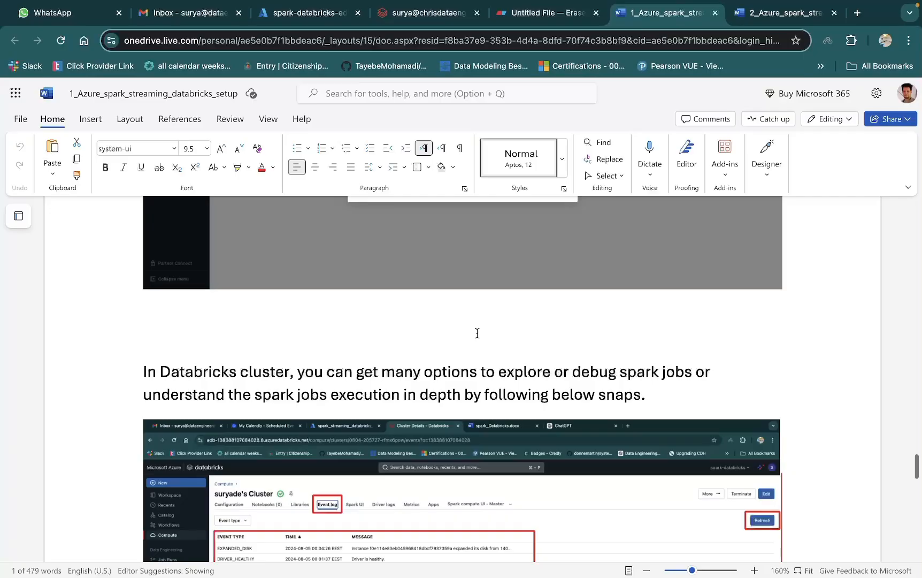
click(414, 23)
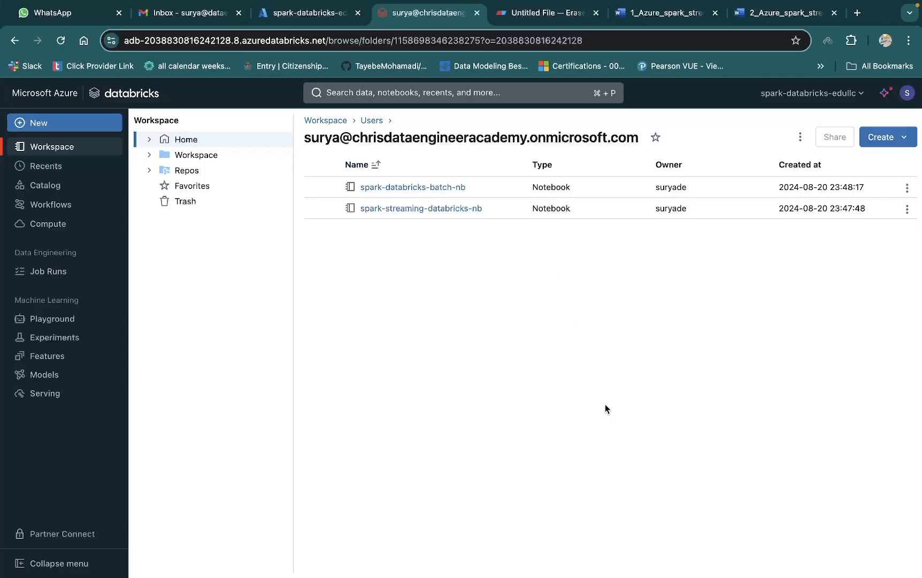
Switch to the 2_Azure_spark_streaming_databricks document in Word
mouse_move(751, 558)
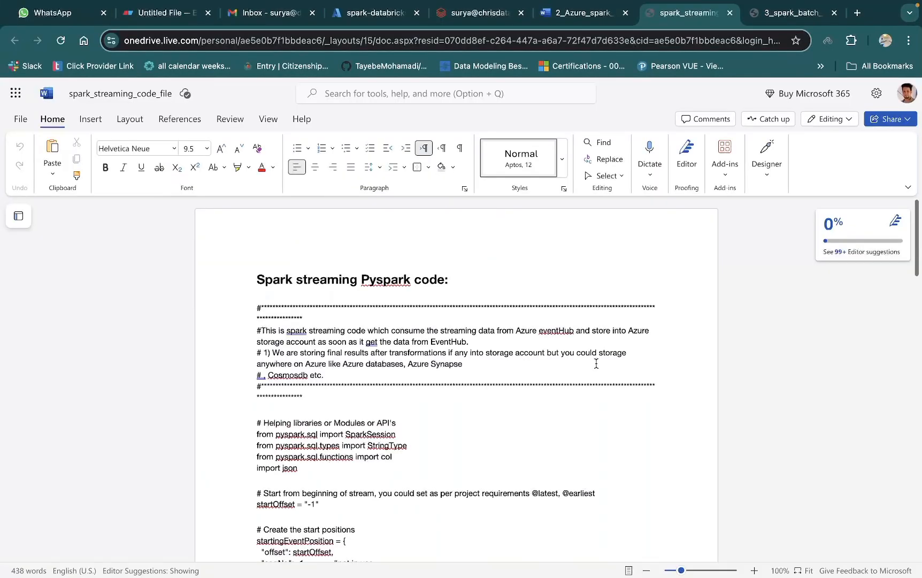
click(589, 15)
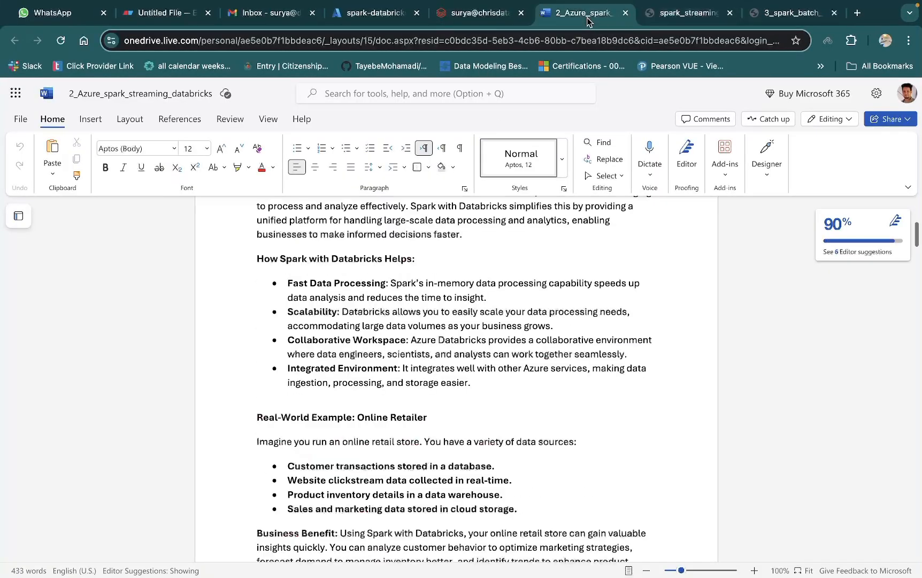